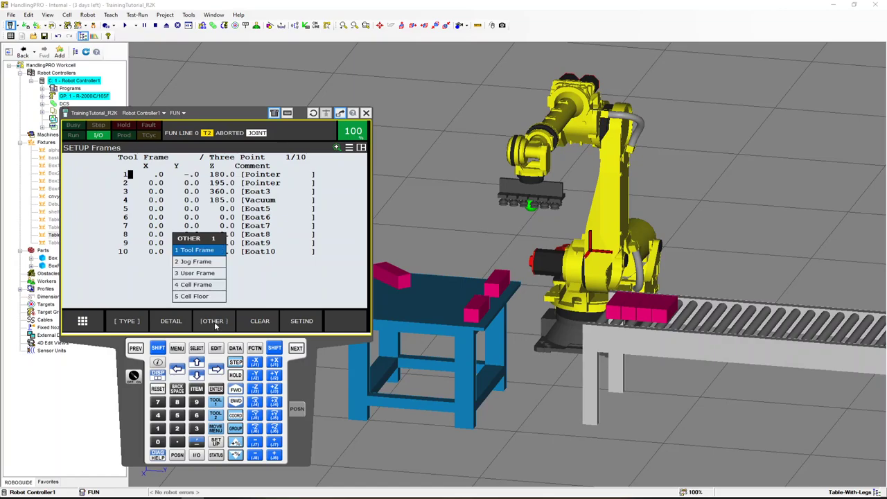
Show the user frame list on the teach pendant and move to user frame 2 (Table2)
click(198, 273)
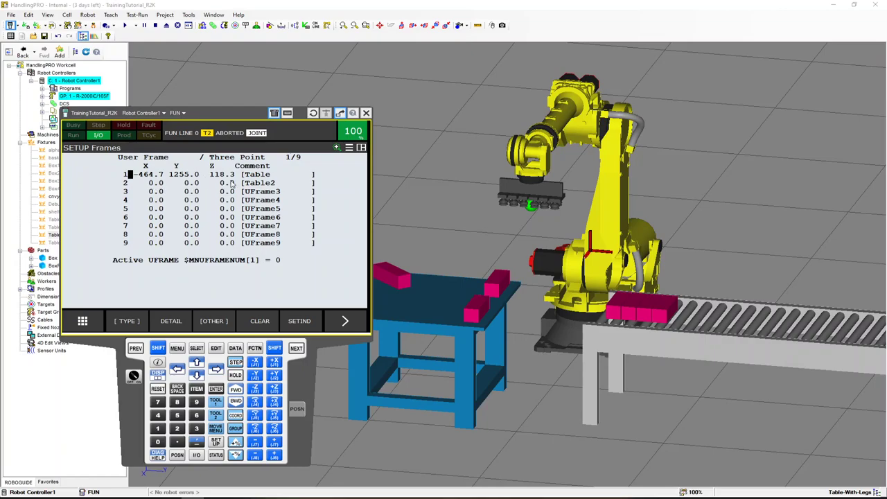
click(126, 183)
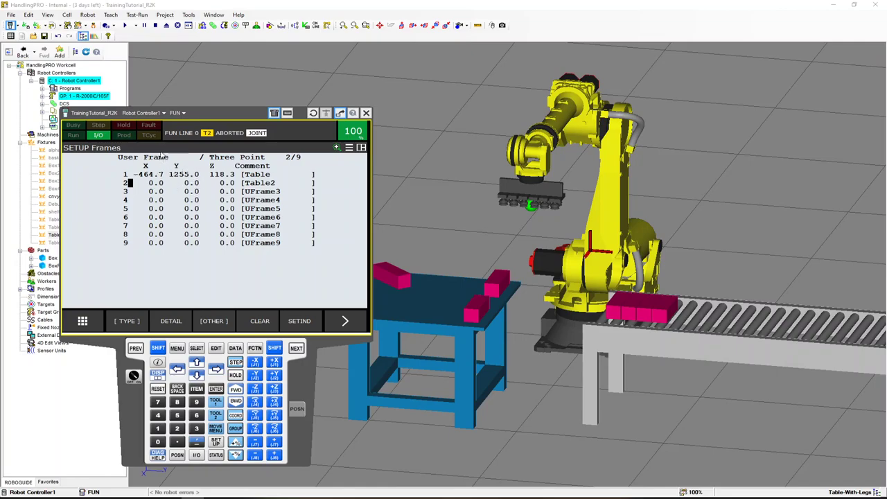
Open the FUN program and check the active tool, jog and user frame numbers
click(199, 348)
double_click(174, 246)
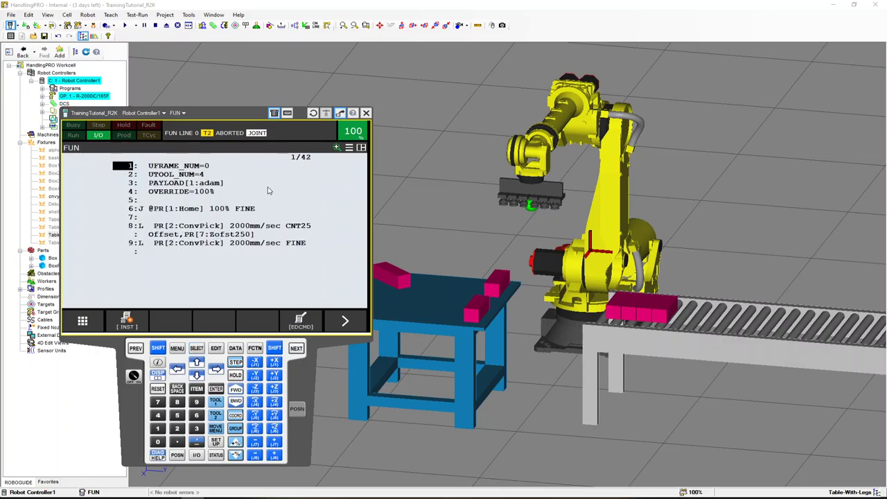
click(158, 348)
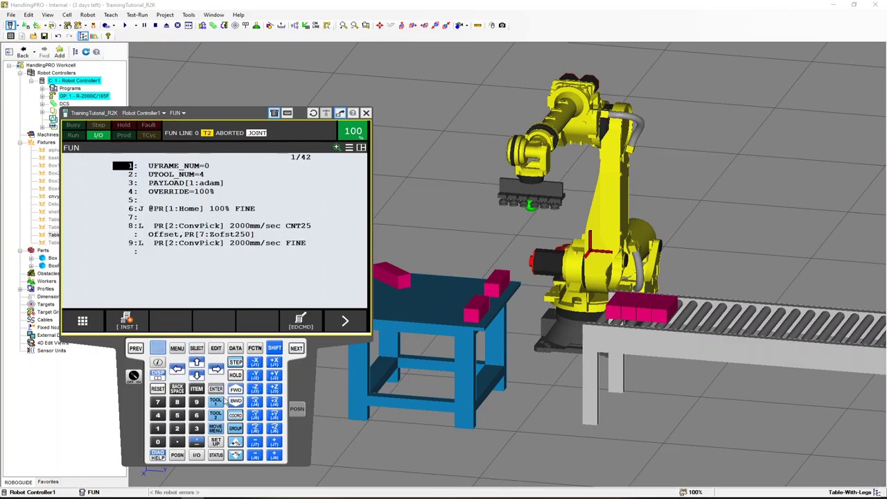
click(235, 415)
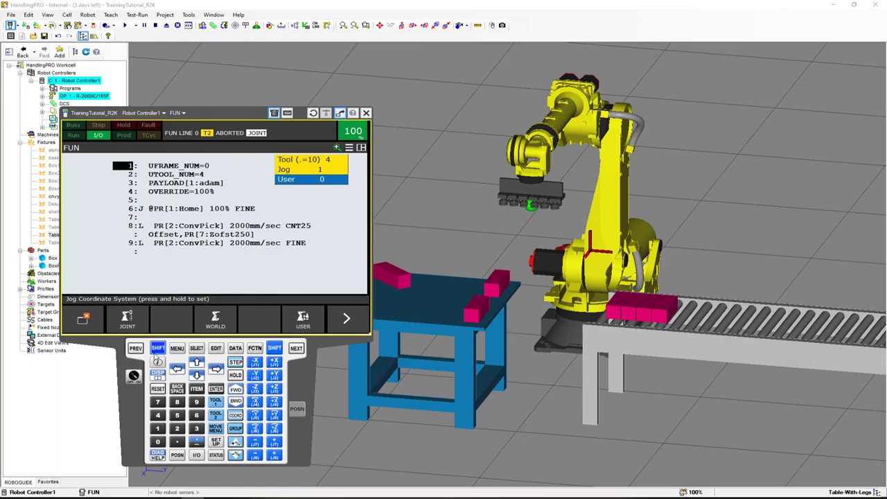
click(135, 348)
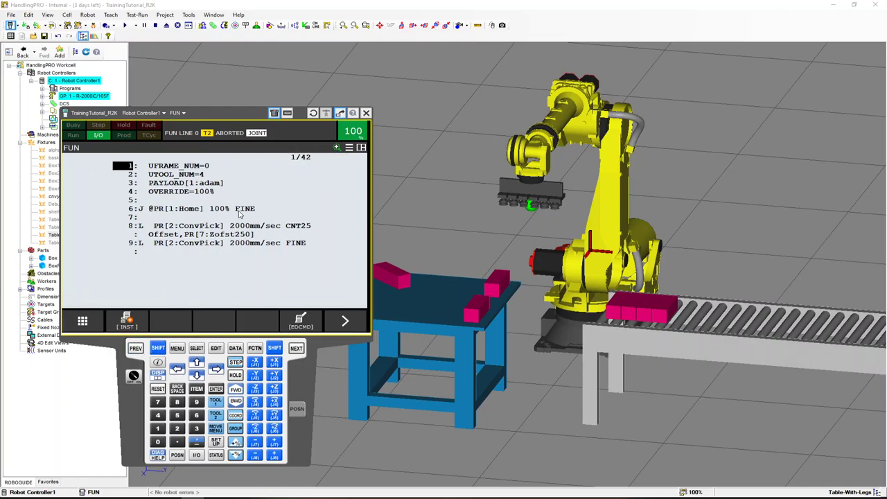
Minimize the teach pendant, switch to Snipping Tool and capture a new snip of the viewer comment about Z coordinates
right_click(138, 406)
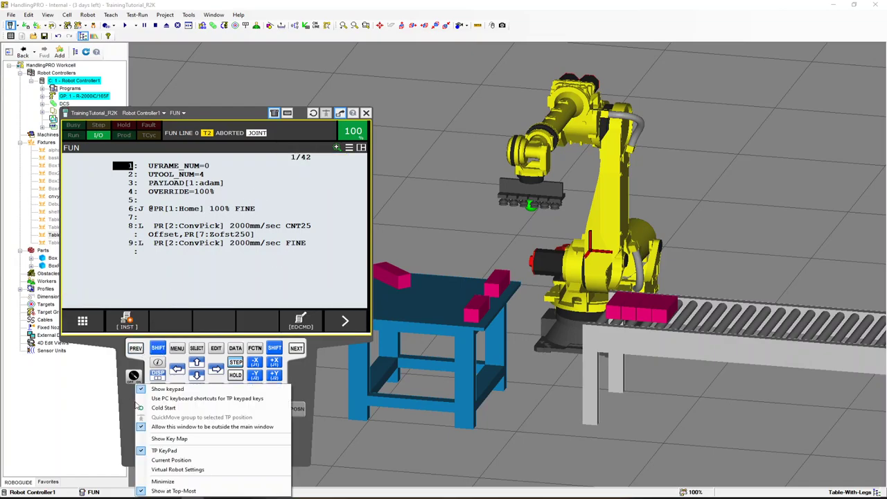
click(163, 481)
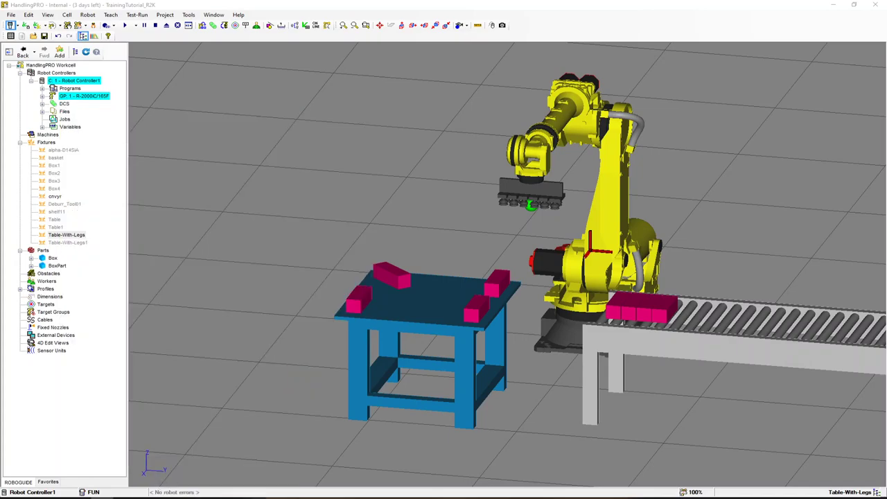
key(alt+Tab)
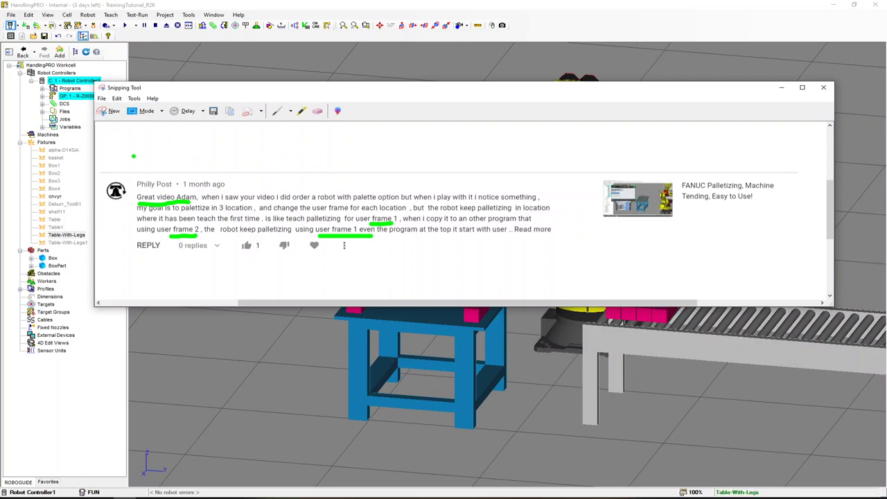
click(110, 111)
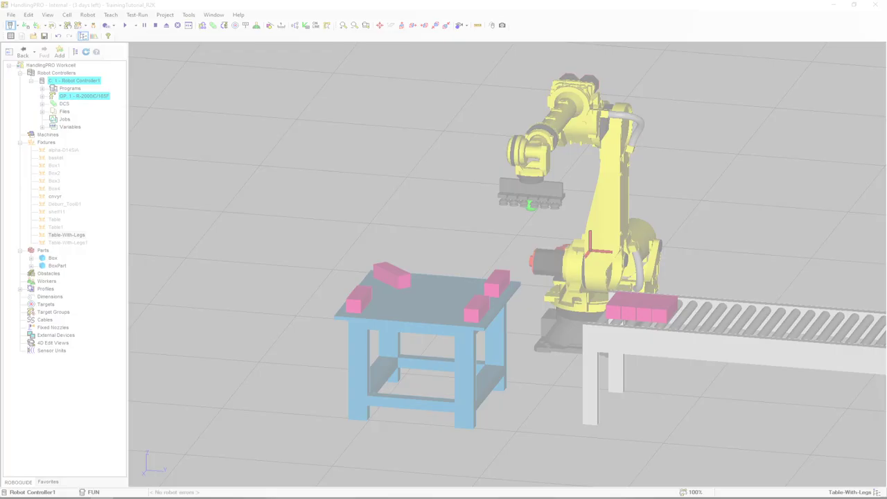
key(Escape)
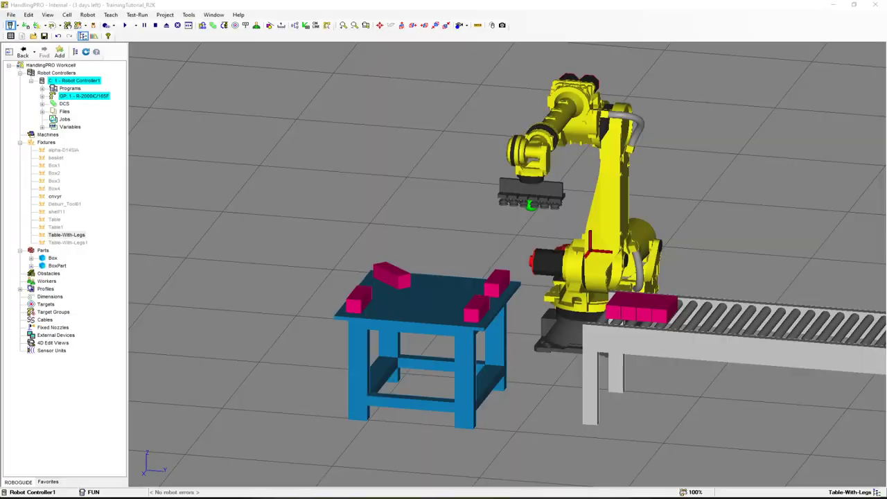
drag(401, 245, 475, 99)
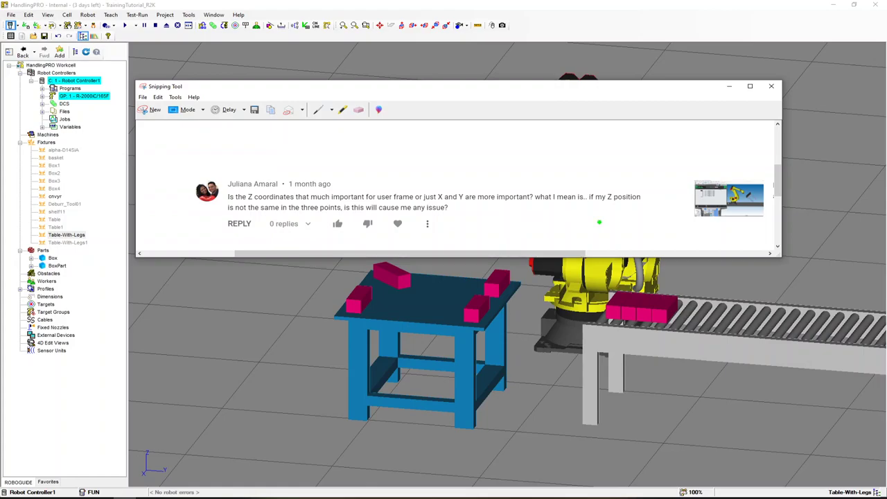
Circle the video thumbnail beside the comment in green and enlarge the snip window
mouse_move(719, 159)
mouse_down()
mouse_move(697, 157)
mouse_move(677, 187)
mouse_move(692, 219)
mouse_move(746, 225)
mouse_move(758, 187)
mouse_move(698, 154)
mouse_up()
drag(781, 257, 802, 277)
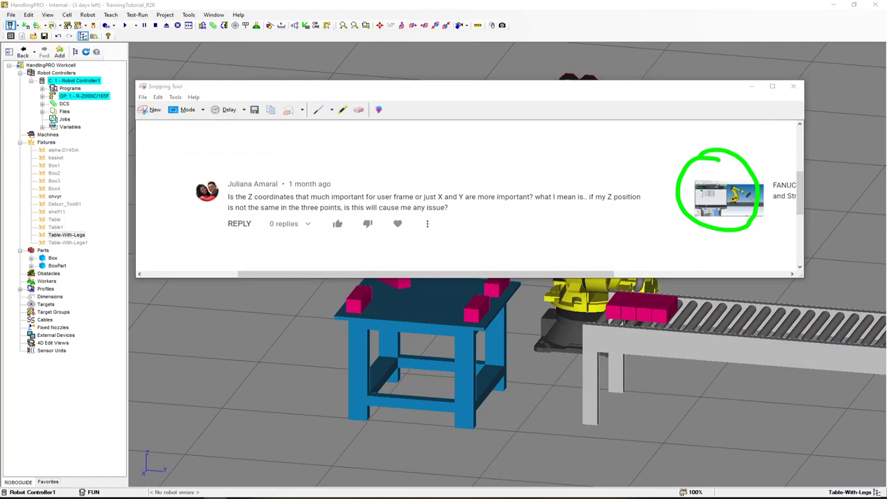
click(245, 275)
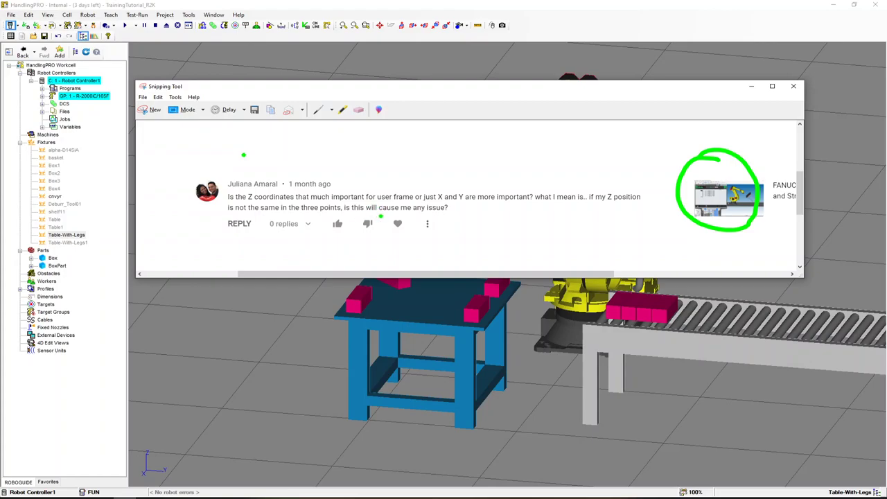
Underline "issue?" in the comment and handwrite "YUP!" in green below it
mouse_move(424, 218)
mouse_down()
mouse_move(452, 215)
mouse_move(491, 235)
mouse_move(491, 254)
mouse_up()
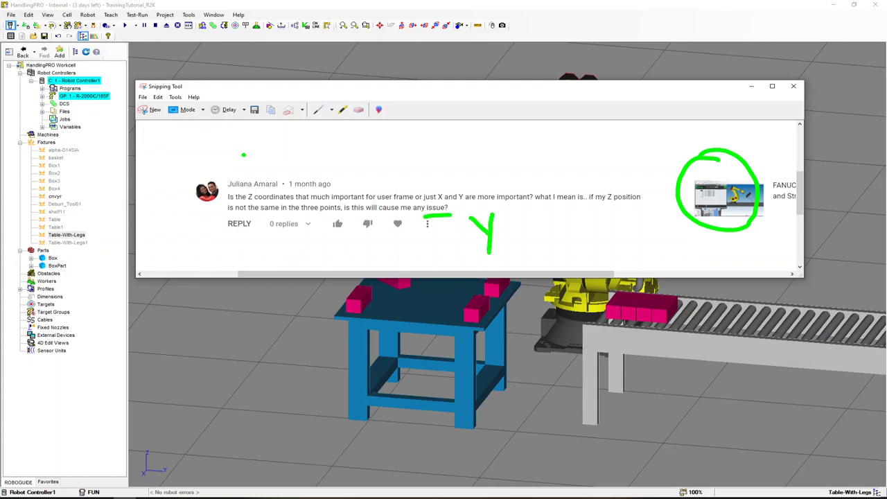
mouse_move(506, 220)
mouse_down()
mouse_move(528, 252)
mouse_move(536, 223)
mouse_move(559, 254)
mouse_up()
click(547, 226)
mouse_move(546, 218)
mouse_down()
mouse_move(553, 236)
mouse_move(587, 256)
mouse_up()
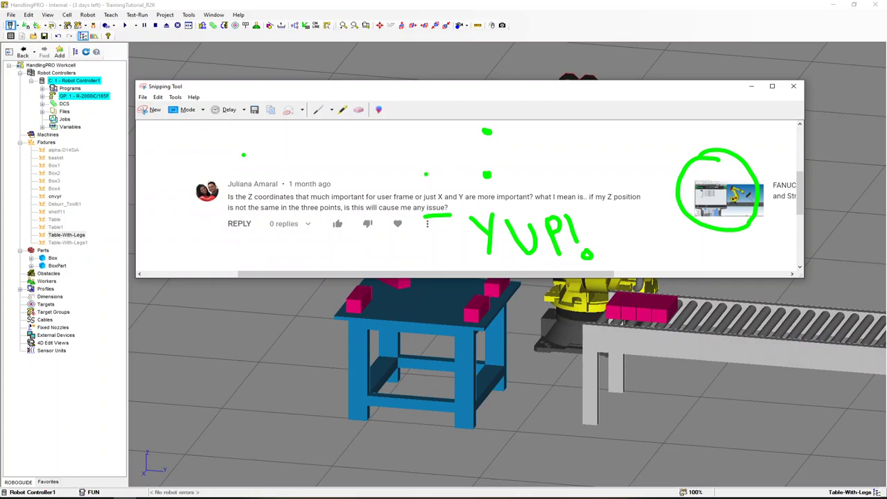
Sketch a green rectangle with marked corners above the comment, then close the annotated snip
drag(424, 176, 429, 179)
mouse_move(487, 132)
mouse_down()
mouse_move(488, 175)
mouse_move(421, 176)
mouse_move(418, 137)
mouse_move(490, 130)
mouse_up()
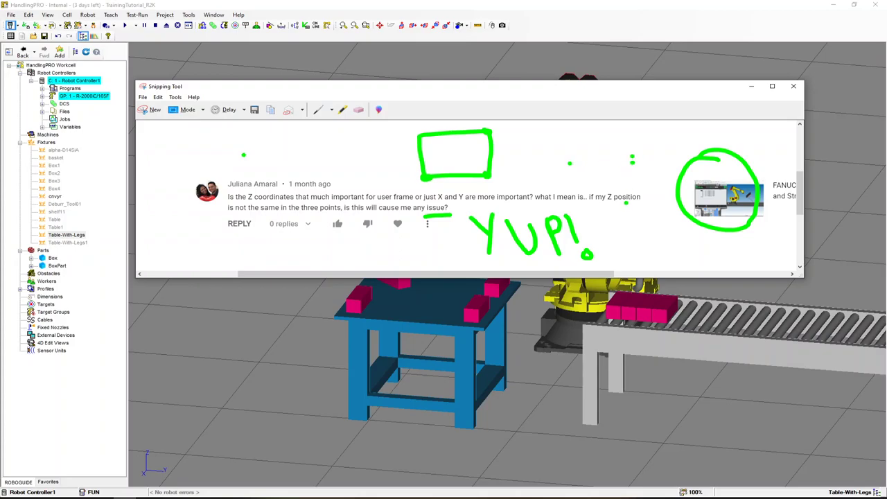
click(793, 88)
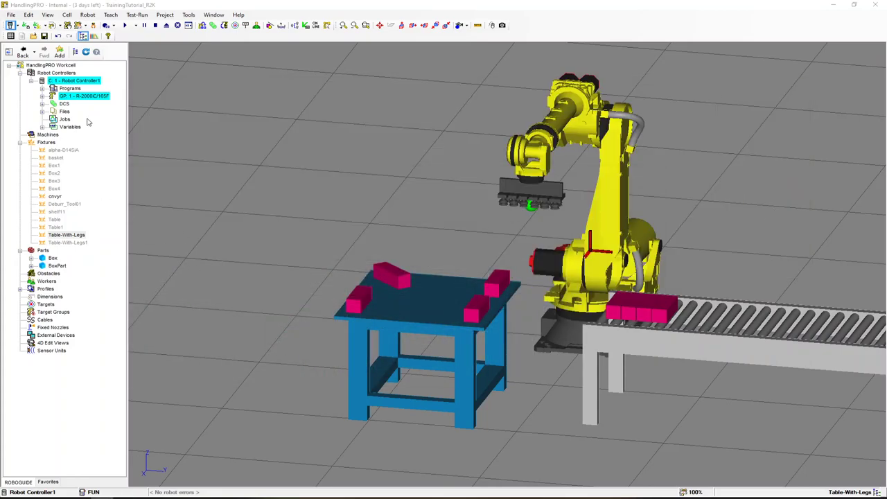
List the user frames of the R-2000iC/165F robot group and view UF 1 (Table) and UF 2 (Table2) in the workcell
click(43, 96)
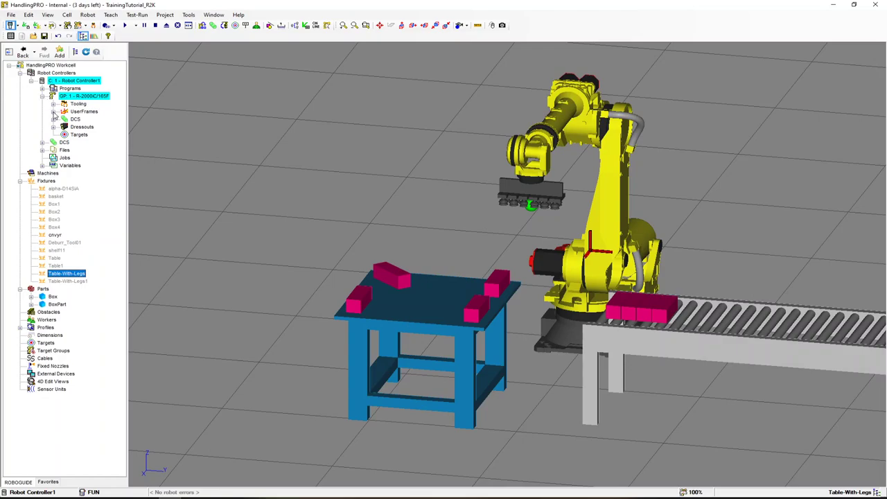
click(54, 111)
click(96, 127)
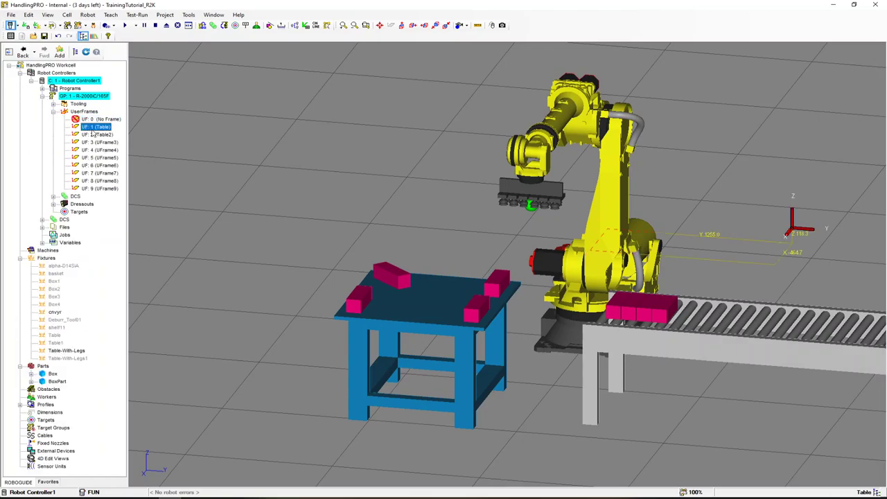
right_drag(663, 312, 555, 298)
click(97, 135)
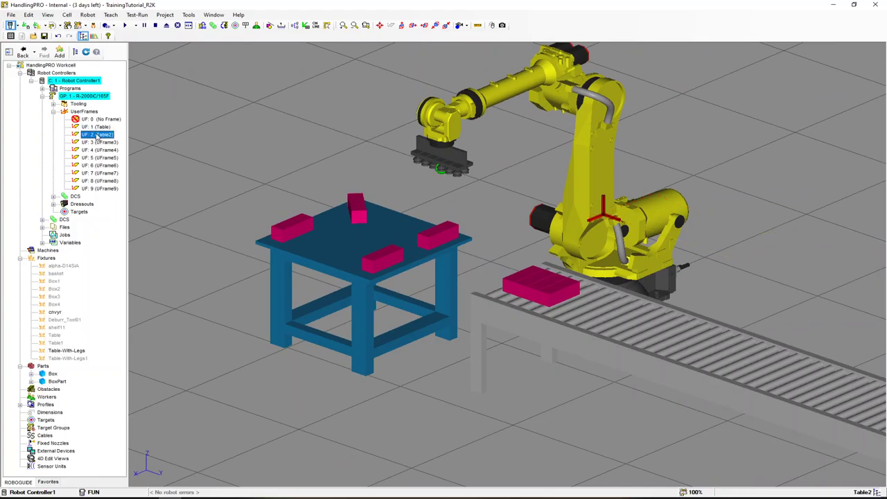
Enable editing of user frame Table2 and move it onto the blue table, at about X 1420, Y -1006, Z 167 mm
double_click(86, 136)
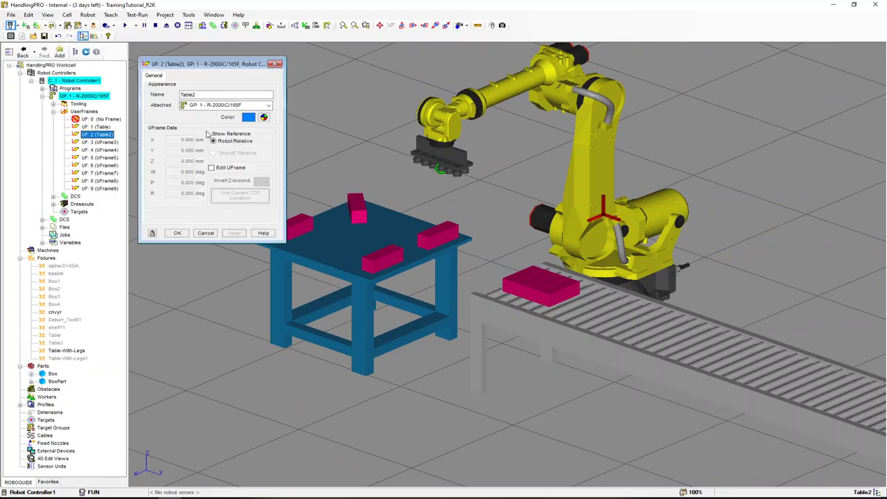
click(211, 167)
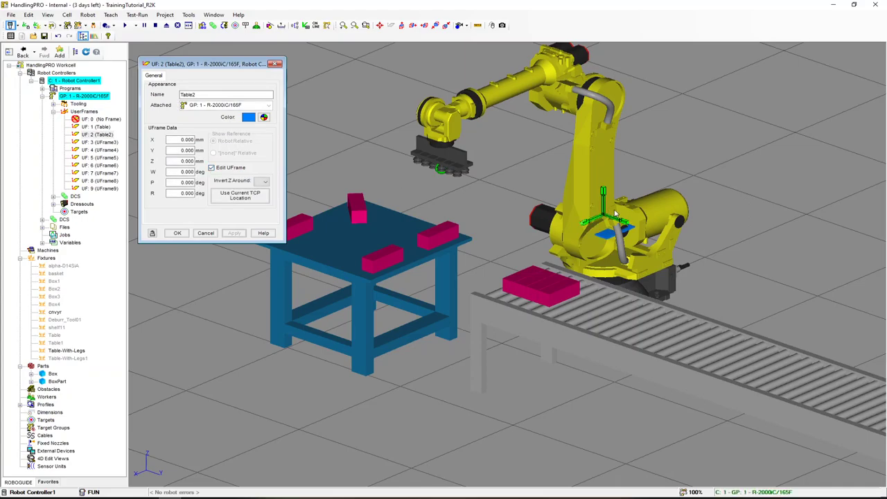
drag(567, 237, 346, 205)
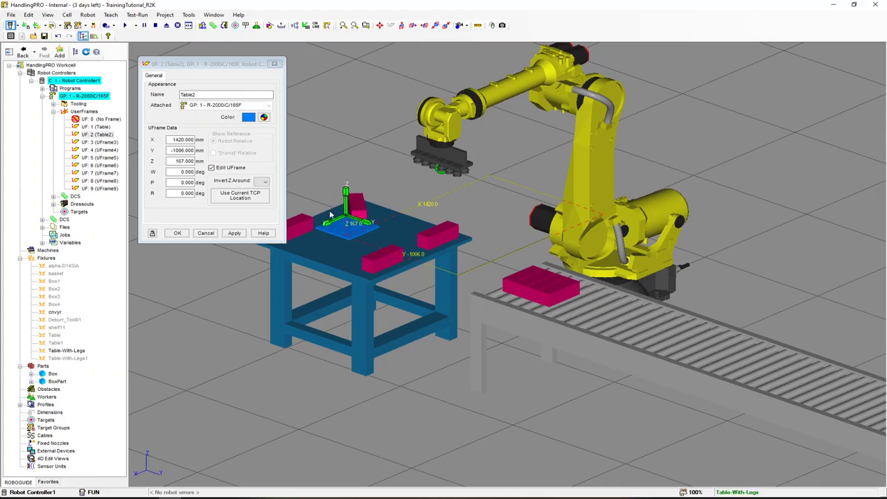
Move the Table2 frame to the table's corner at about X 1055, Y -1221 mm and lower it to about Z 130.5 mm
scroll(350, 239, up, 5)
scroll(353, 250, up, 3)
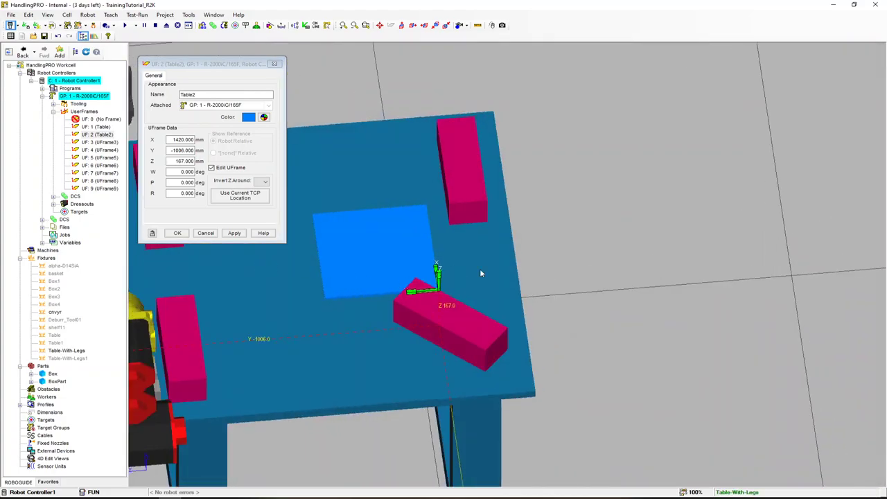
right_drag(481, 273, 429, 300)
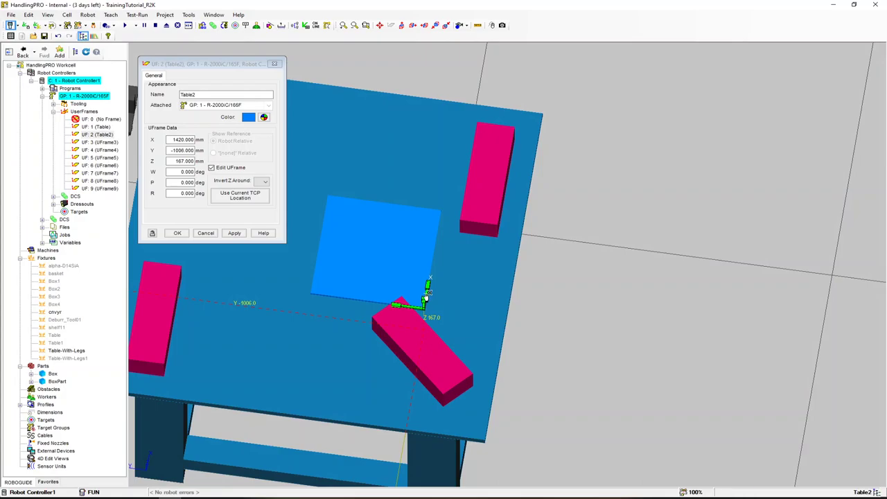
drag(428, 296, 536, 434)
right_drag(537, 435, 513, 319)
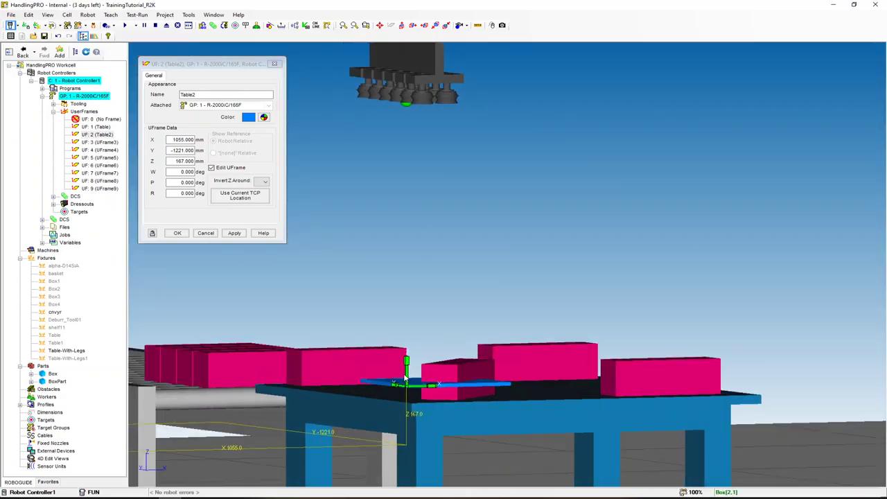
drag(407, 370, 407, 383)
Tilt the Table2 frame to a pitch (P) of about -8.9 degrees and apply the frame data
right_drag(407, 383, 500, 377)
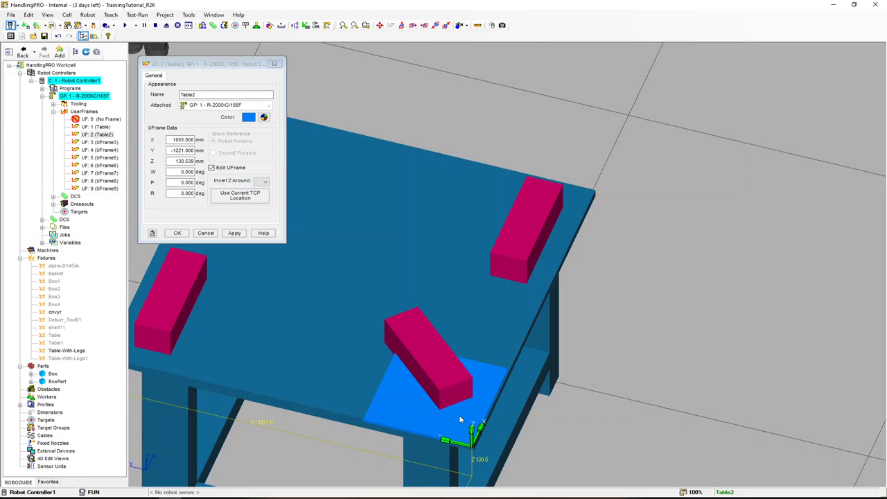
right_drag(499, 425, 494, 408)
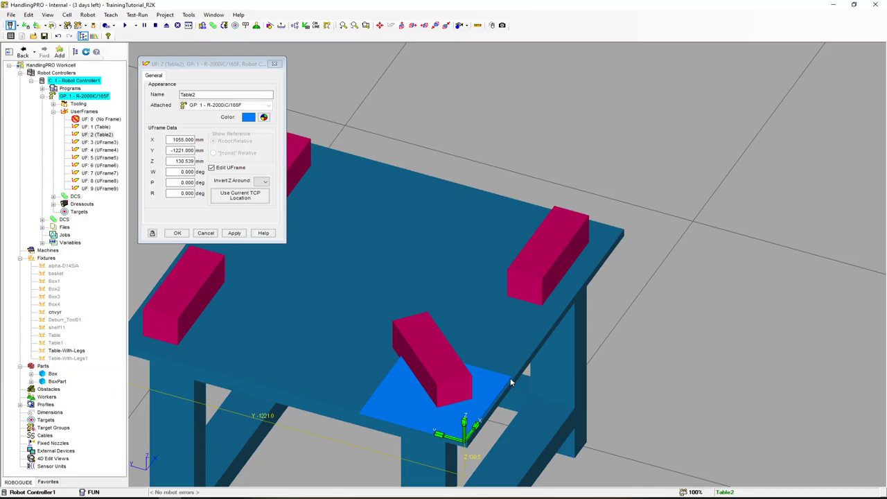
right_drag(514, 396, 424, 390)
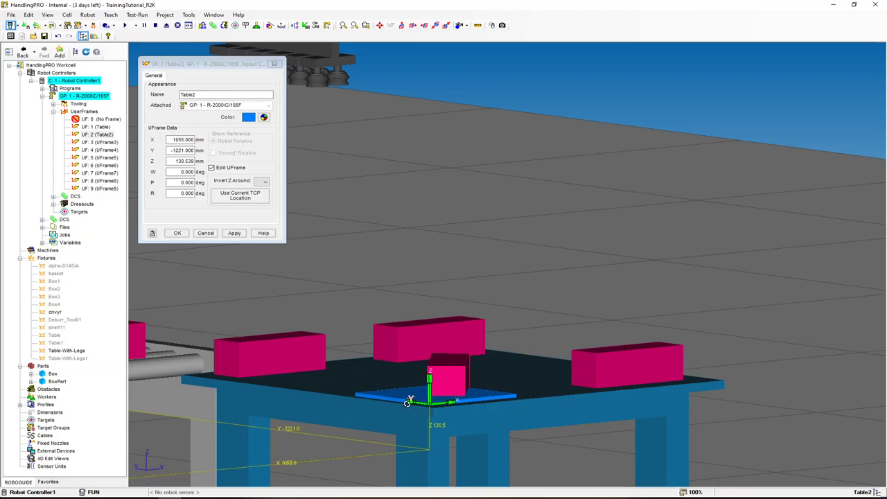
drag(409, 401, 409, 400)
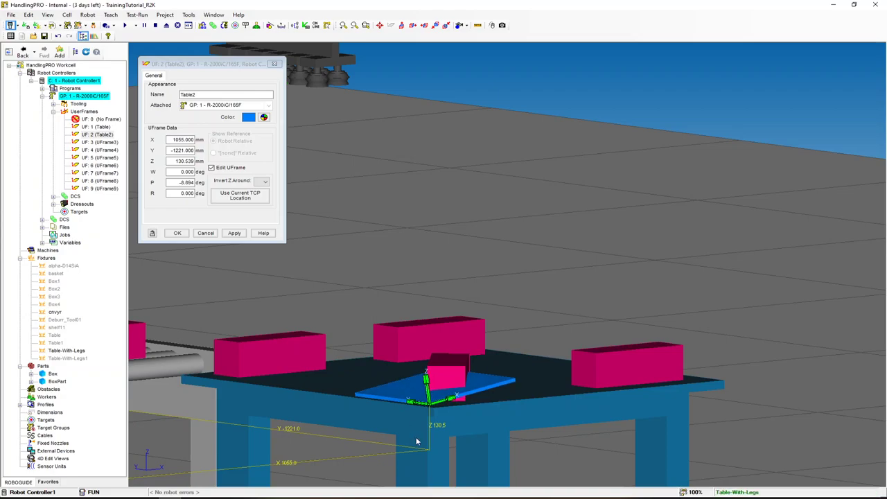
right_drag(415, 424, 420, 430)
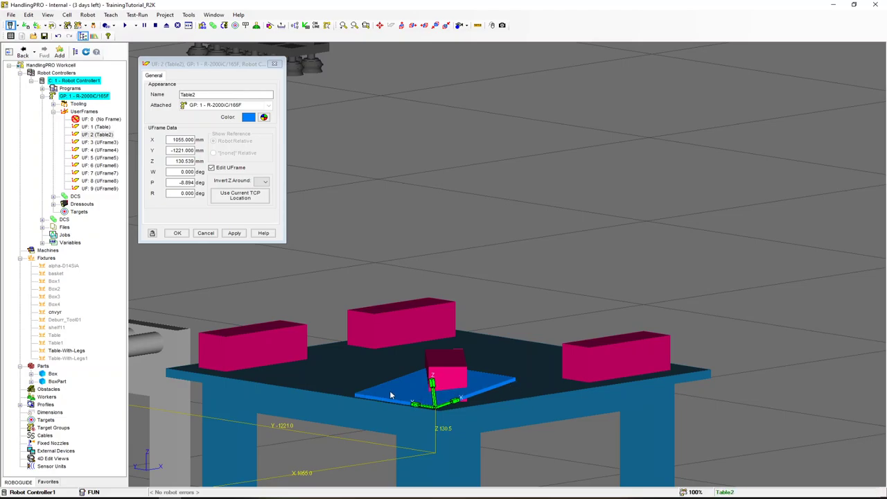
right_drag(473, 423, 404, 407)
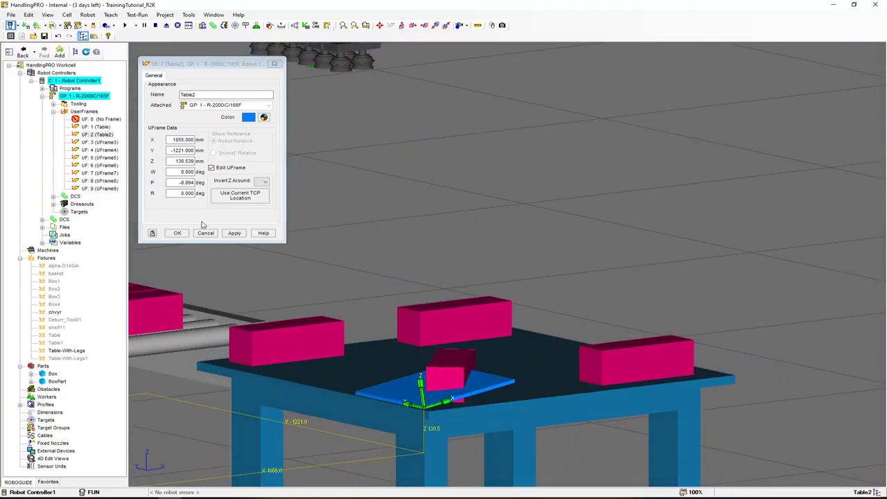
click(236, 233)
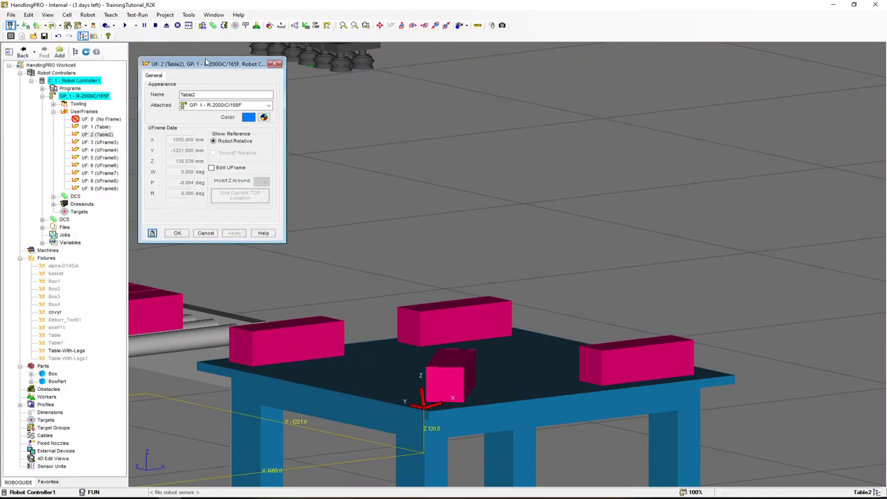
drag(204, 63, 243, 113)
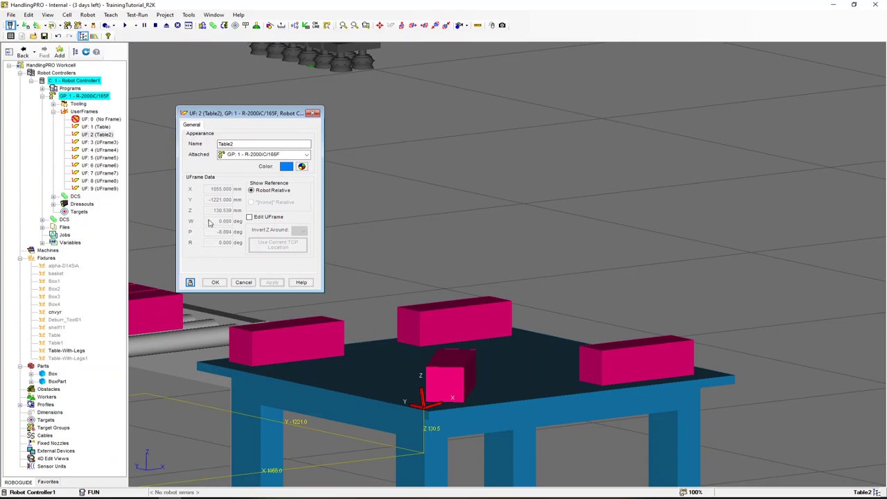
Accept the Table2 frame data and bring up the details of user frame 2 in the frame setup on the teach pendant
click(215, 283)
key(alt+t)
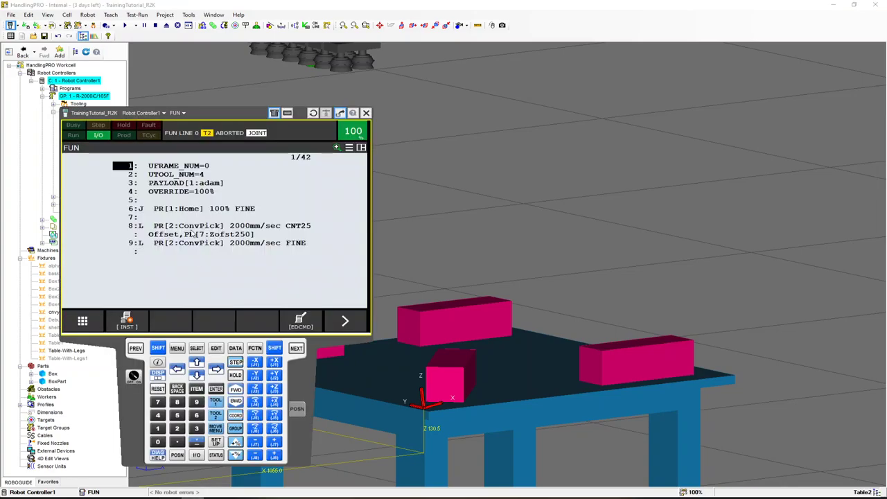
click(177, 348)
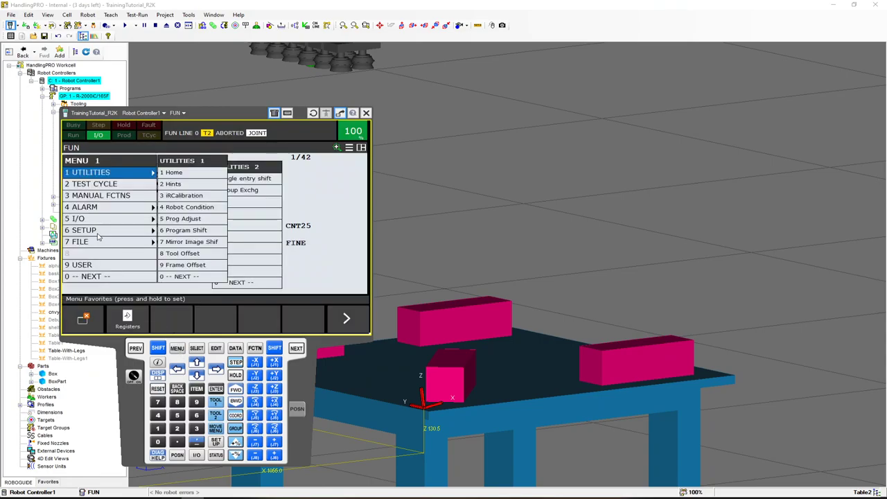
click(98, 234)
click(172, 221)
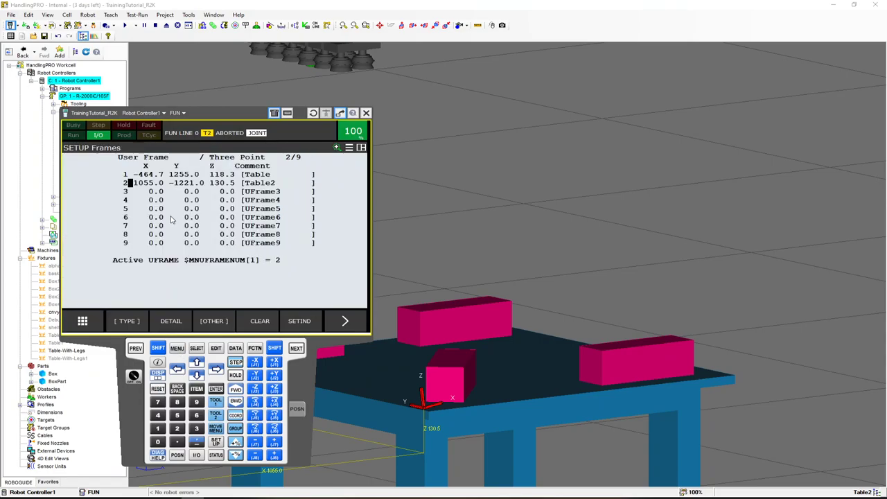
click(180, 320)
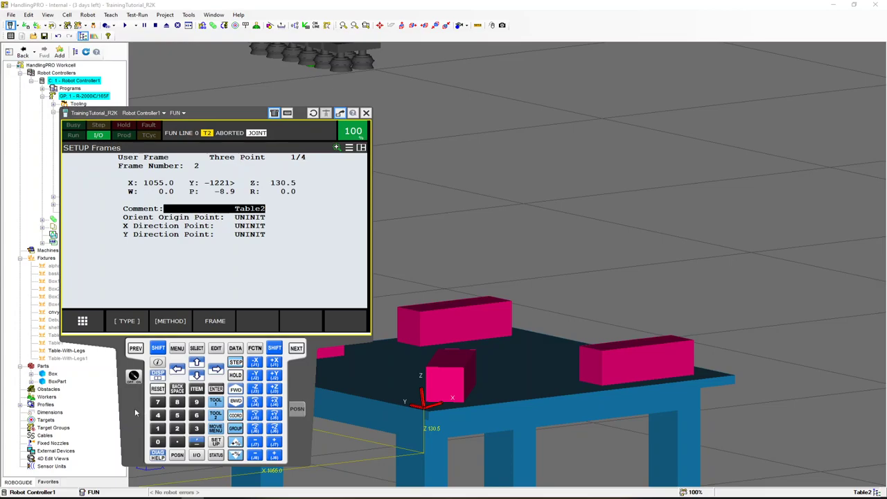
Tilt the Table-With-Legs fixture, with the boxes on it, about its Z axis and view it from the side
scroll(513, 357, down, 3)
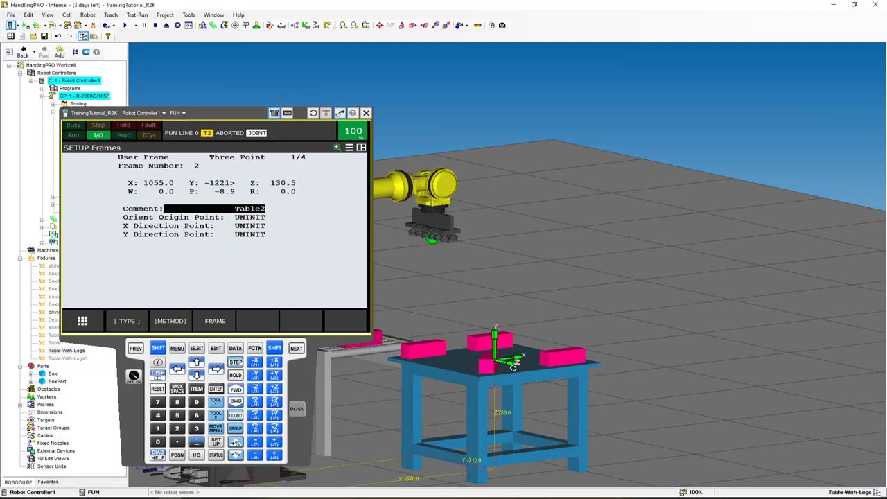
ctrl+drag(514, 365, 513, 356)
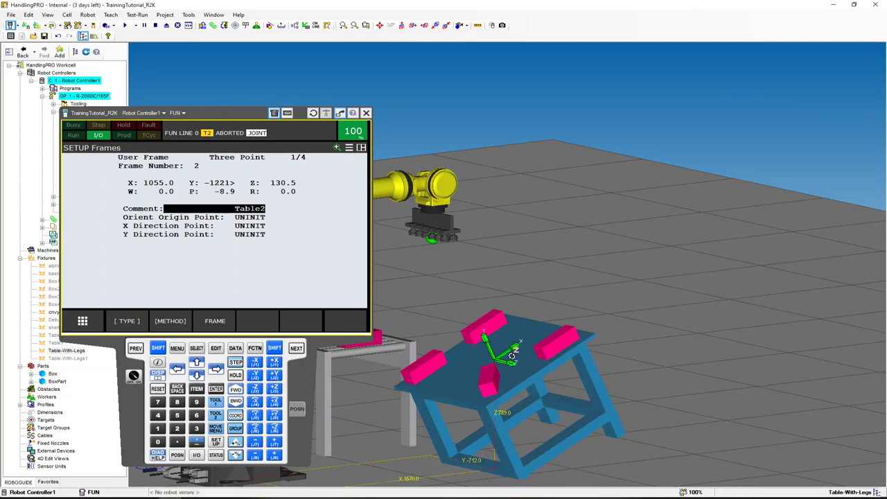
right_drag(513, 353, 485, 380)
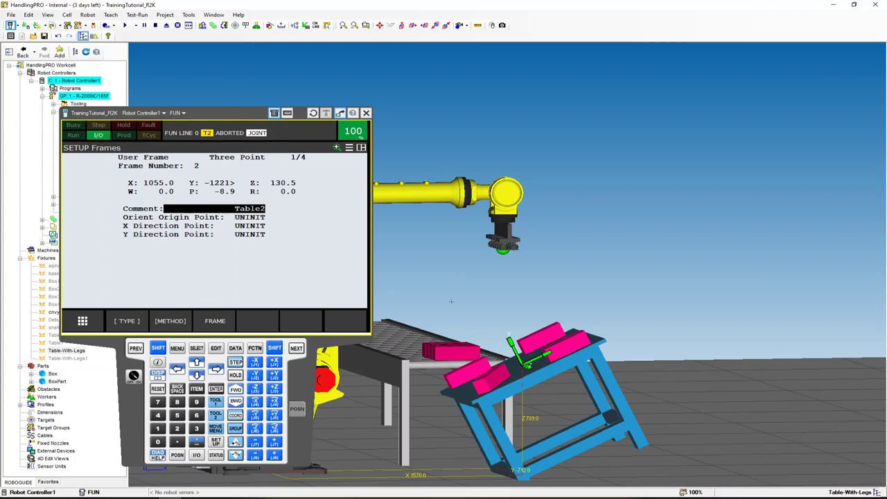
scroll(460, 303, down, 3)
scroll(460, 303, up, 3)
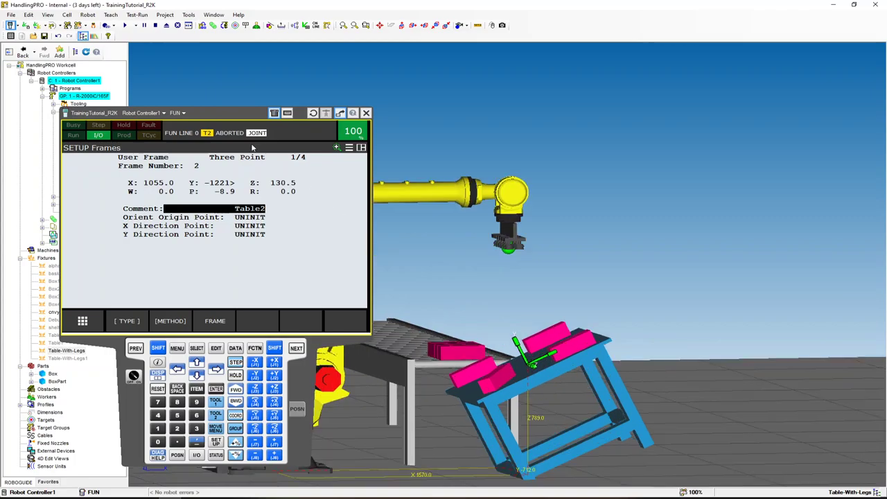
Minimize the teach pendant and undo the location change of the Table-With-Legs fixture
right_click(139, 408)
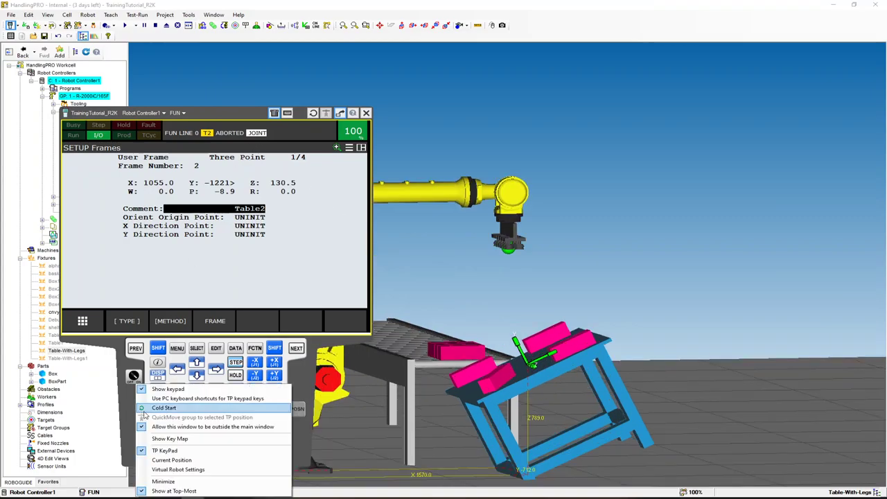
click(158, 483)
click(58, 36)
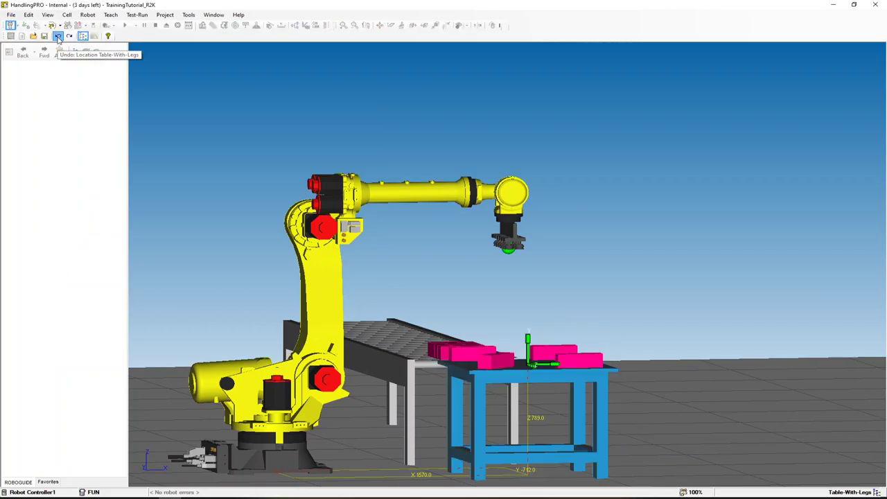
scroll(348, 274, down, 3)
right_drag(348, 274, 415, 305)
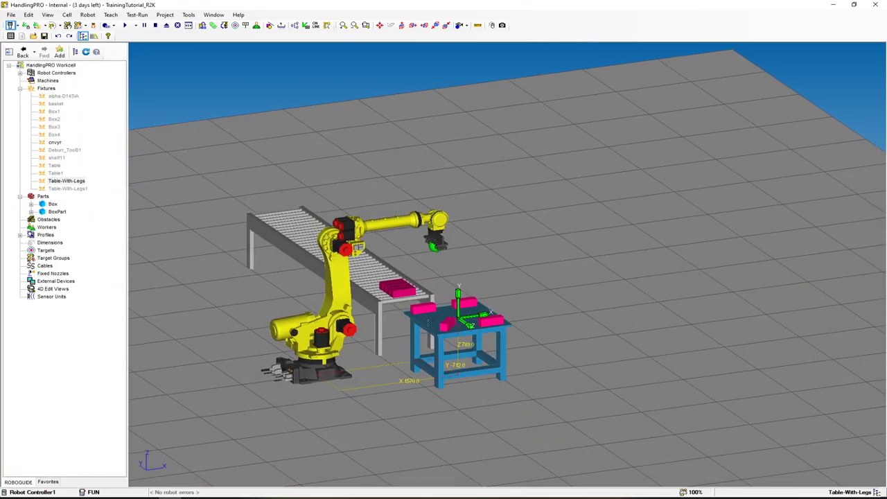
scroll(425, 312, up, 3)
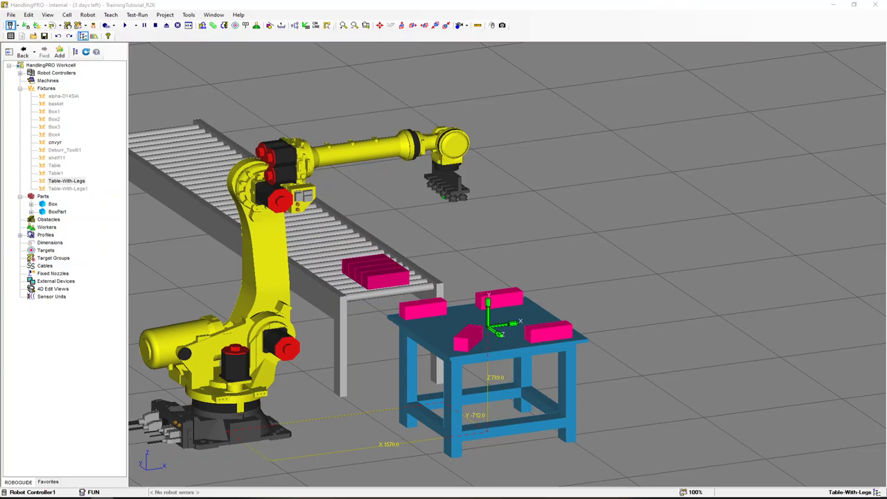
Switch to the Snipping Tool comment about I/O safe signals, outline the request in green, and handwrite "YUP!" beneath it
key(alt+Tab)
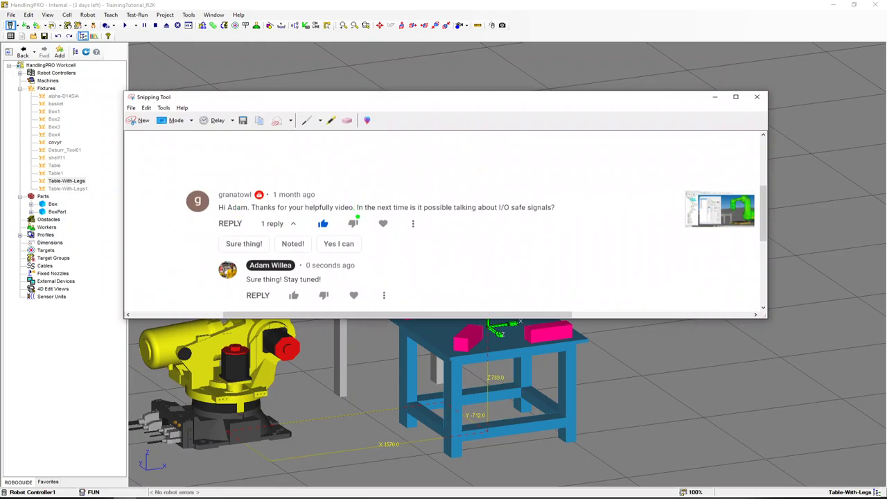
mouse_move(356, 217)
mouse_down()
mouse_move(573, 216)
mouse_move(566, 177)
mouse_move(364, 180)
mouse_up()
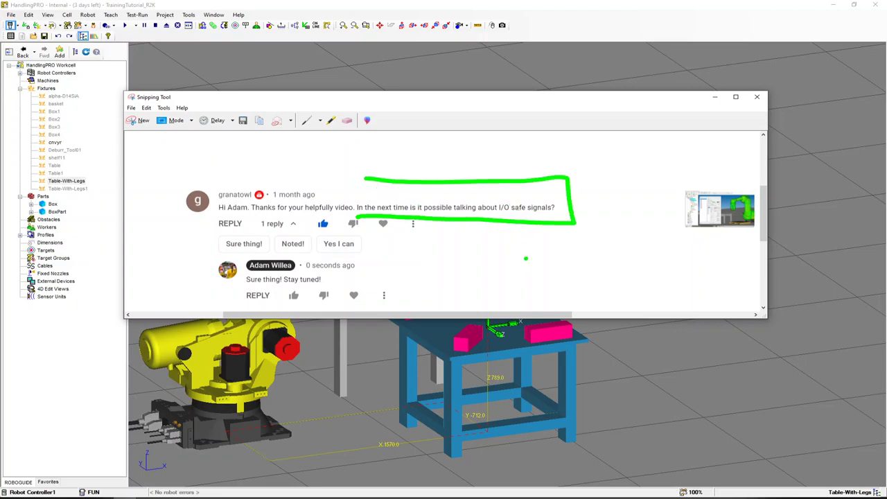
drag(413, 248, 446, 284)
mouse_move(475, 252)
mouse_down()
mouse_move(506, 253)
mouse_move(529, 287)
mouse_up()
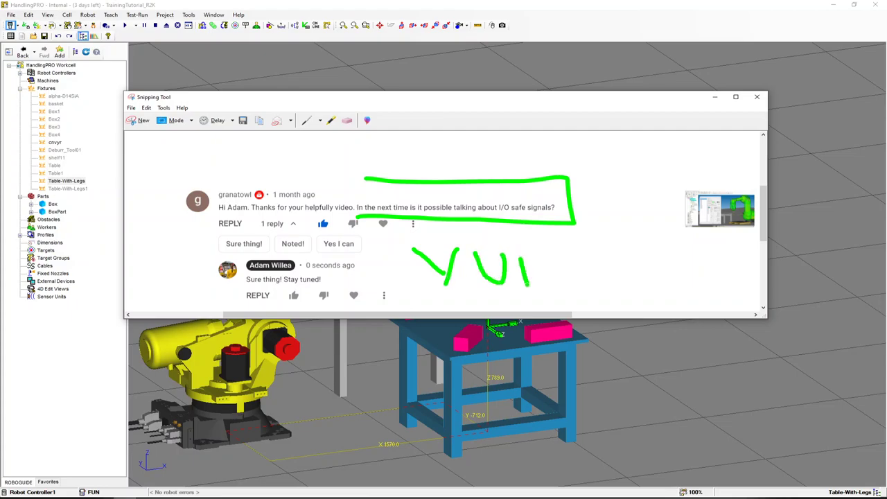
mouse_move(512, 251)
mouse_down()
mouse_move(521, 261)
mouse_move(533, 250)
mouse_move(554, 277)
mouse_up()
click(559, 284)
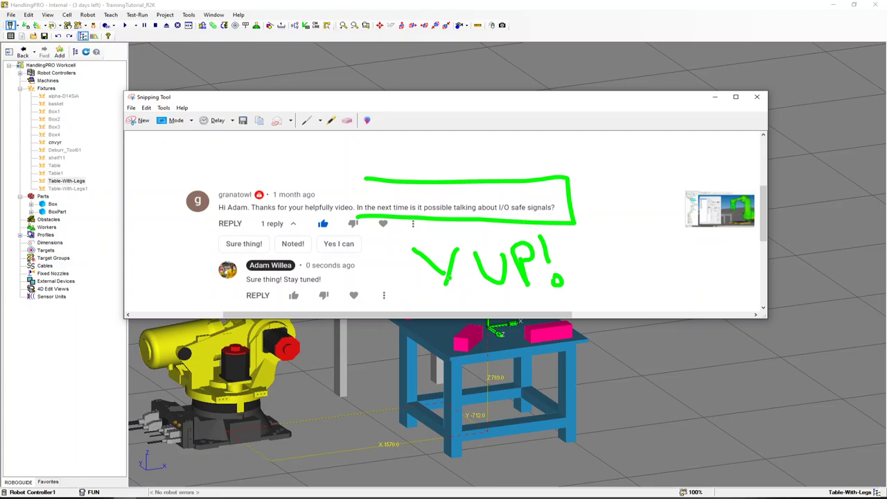
drag(451, 276, 442, 300)
drag(518, 106, 505, 183)
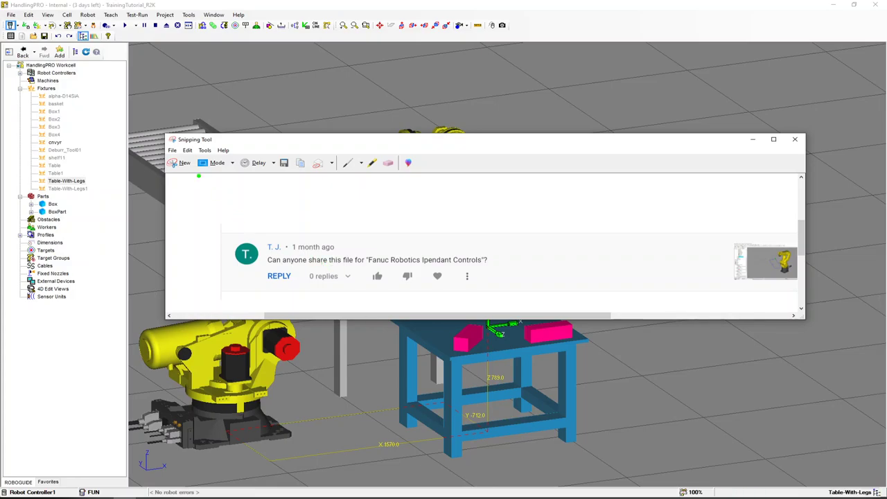
click(185, 162)
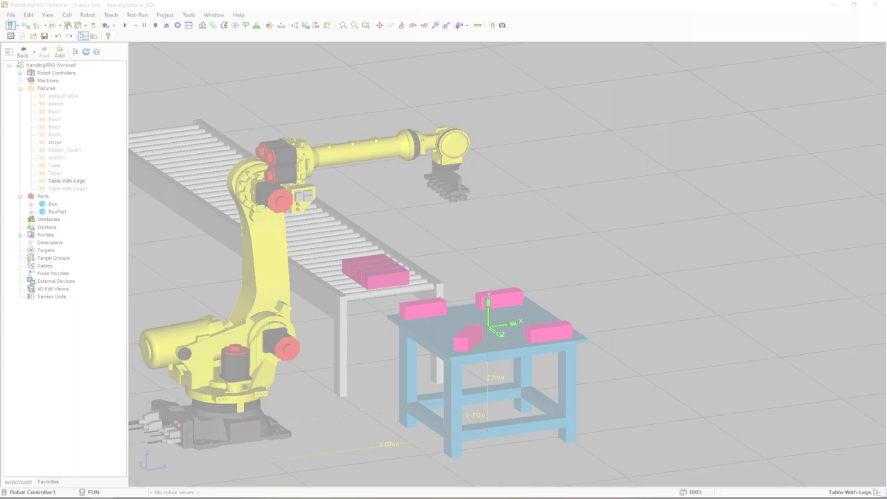
key(Escape)
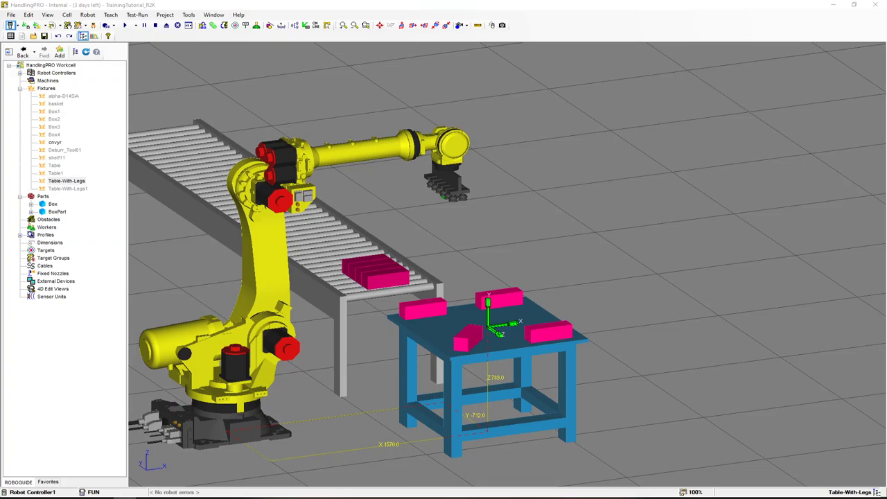
key(super+shift+s)
key(Escape)
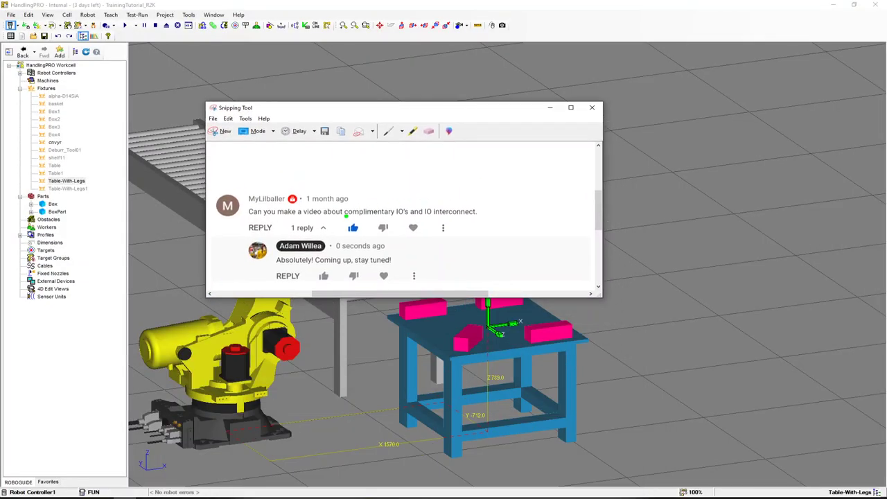
Underline "complimentary IO's" and "IO interconnect" in the captured comment and close that snip
drag(357, 219, 480, 218)
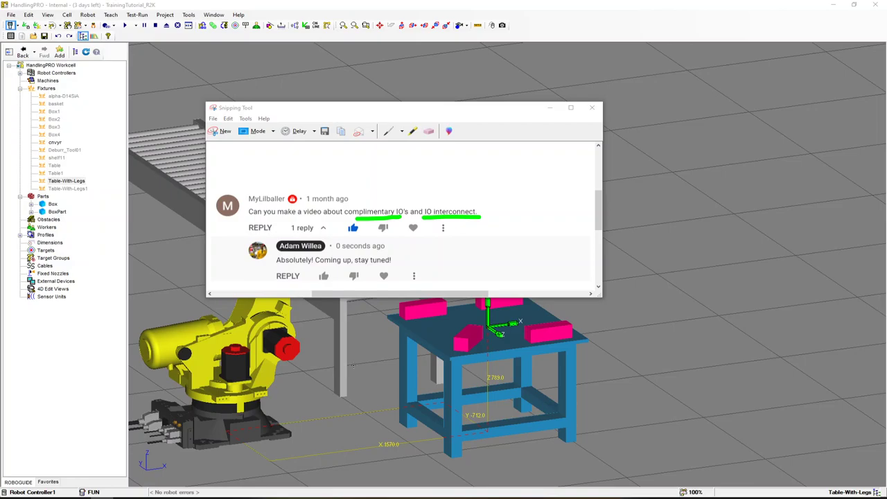
key(alt+F4)
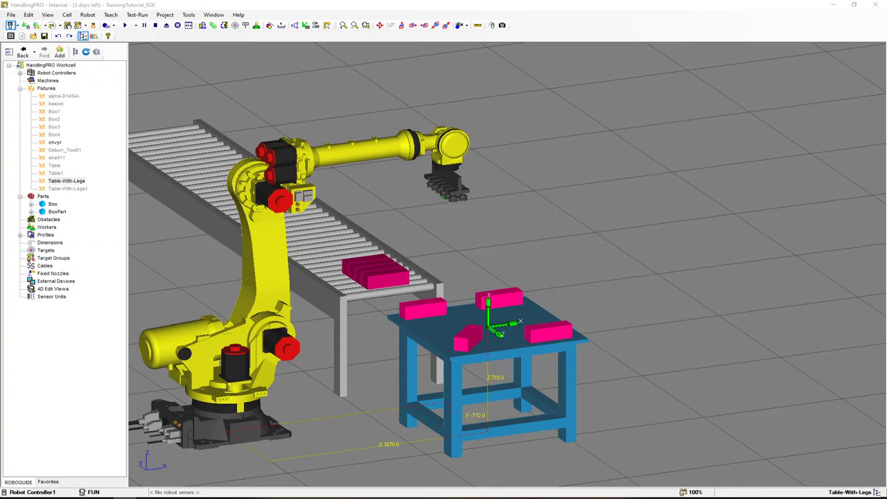
Switch to the snip asking about the "@" annotation, enlarge its window, and circle the replier's avatar and name in green
key(alt+Tab)
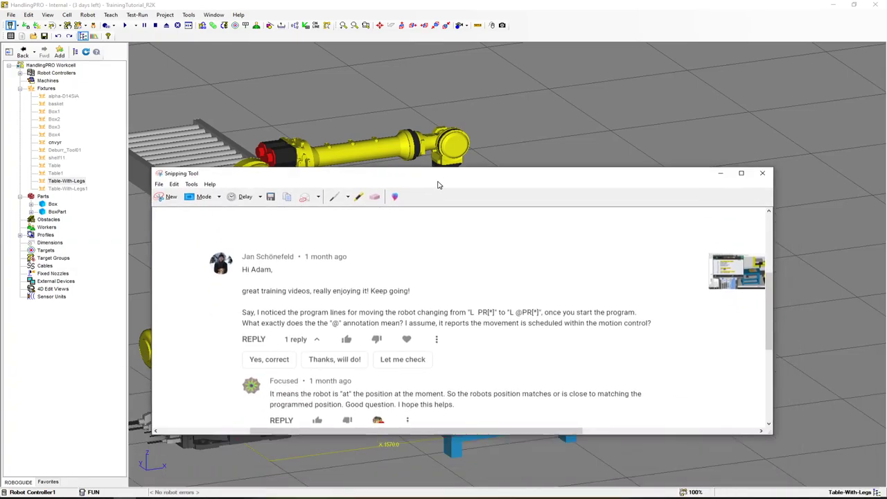
drag(767, 378, 807, 422)
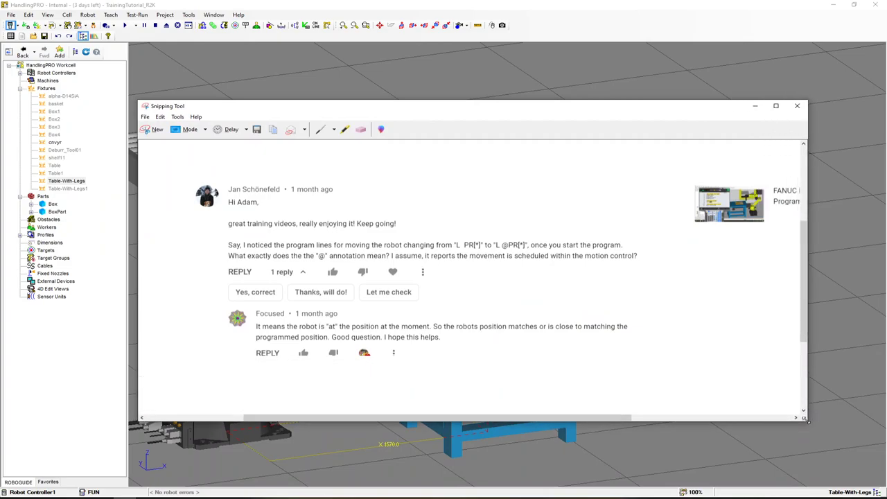
mouse_move(250, 305)
mouse_down()
mouse_move(208, 321)
mouse_move(254, 328)
mouse_move(286, 320)
mouse_up()
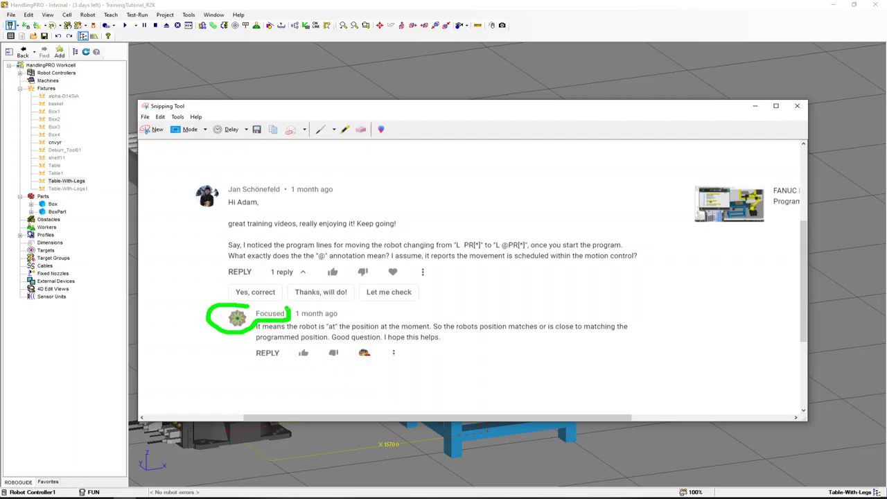
drag(290, 311, 293, 308)
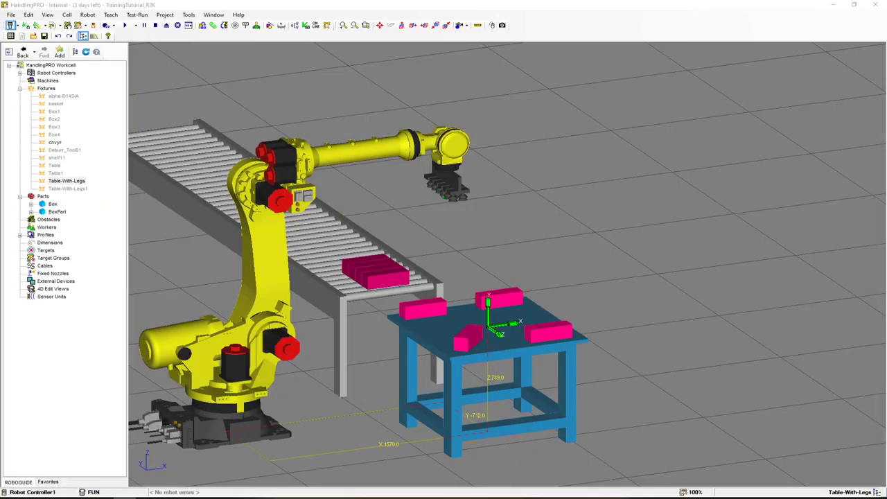
Show the snip about moving a user frame to the table corner, widen its window, and handwrite "YUP" above the comment
drag(430, 496, 350, 131)
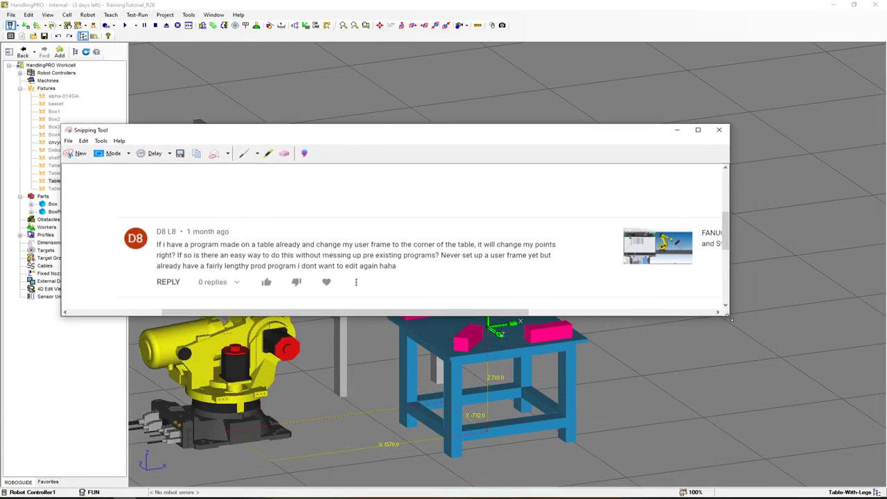
drag(731, 319, 856, 351)
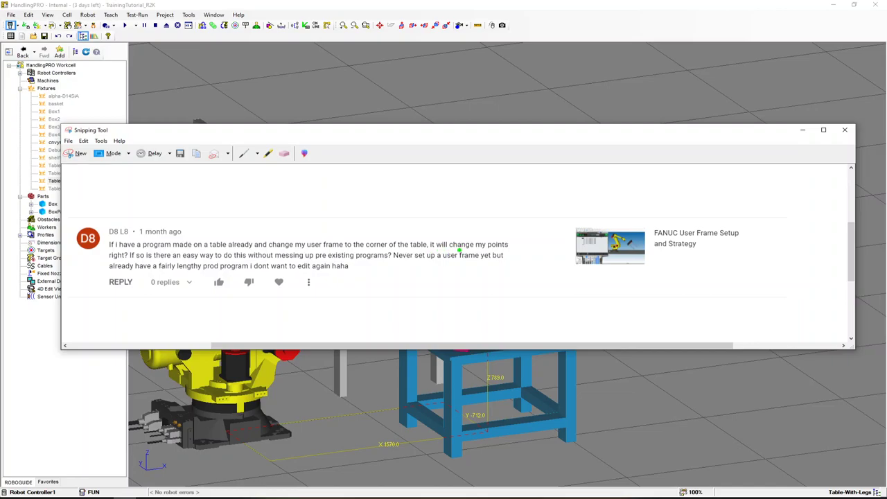
mouse_move(256, 183)
mouse_down()
mouse_move(280, 200)
mouse_move(281, 216)
mouse_up()
mouse_move(307, 186)
mouse_down()
mouse_move(334, 210)
mouse_move(336, 179)
mouse_move(355, 205)
mouse_up()
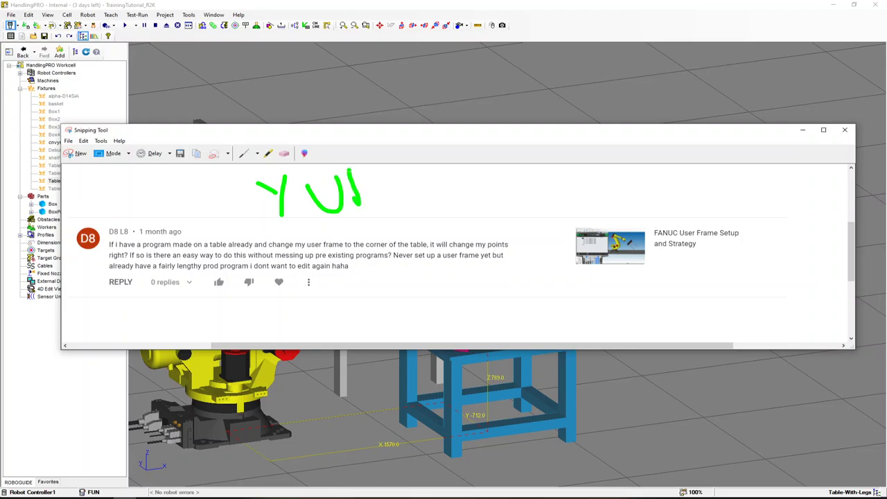
mouse_move(351, 169)
mouse_down()
mouse_move(362, 179)
mouse_move(353, 185)
mouse_up()
Return to the workcell, examine the gripper and blue table from several angles, and reopen the teach pendant
click(454, 379)
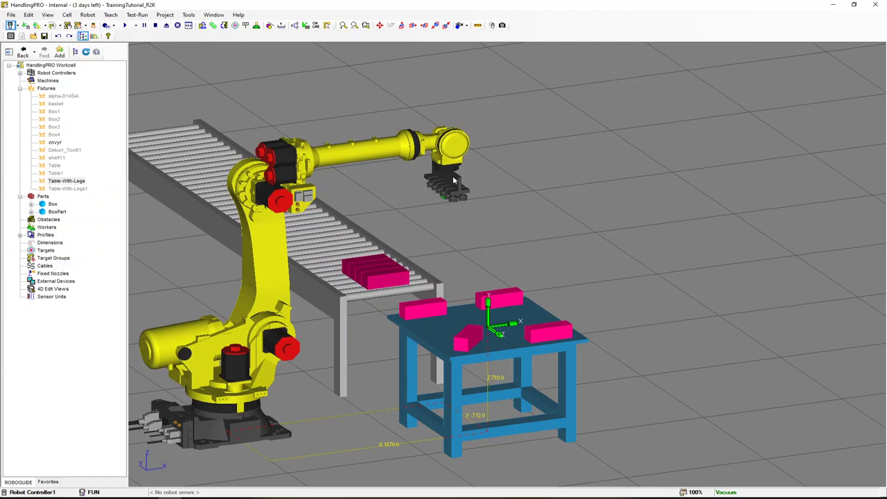
scroll(447, 203, up, 2)
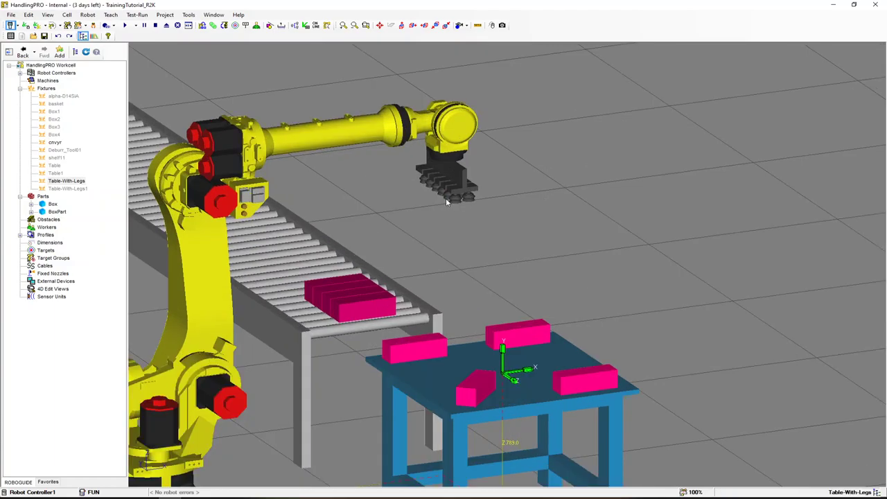
scroll(447, 203, down, 2)
right_drag(446, 209, 449, 362)
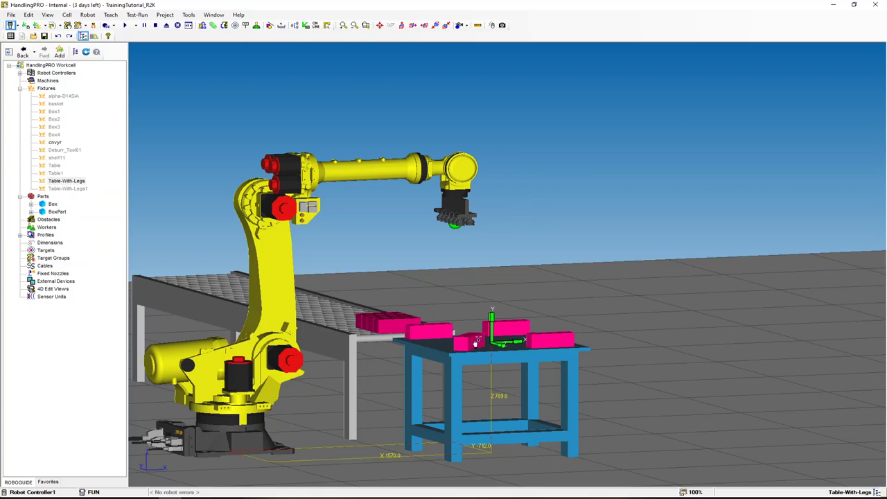
scroll(538, 267, down, 2)
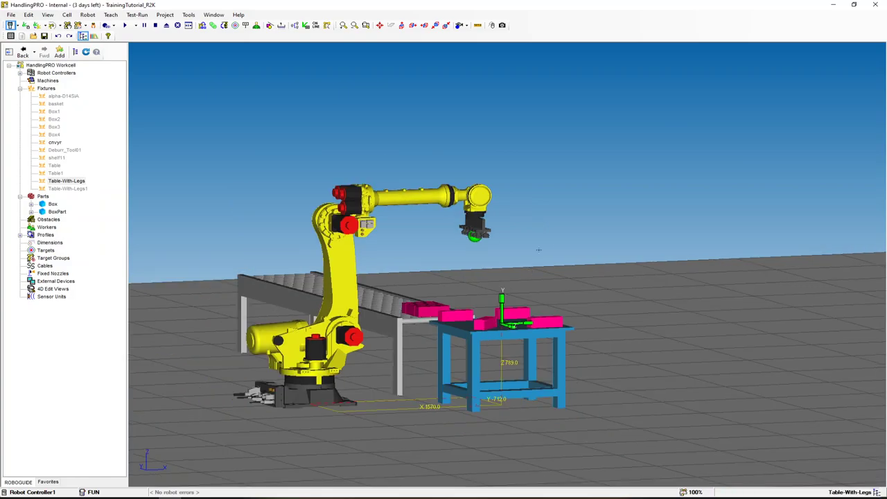
right_drag(539, 249, 558, 323)
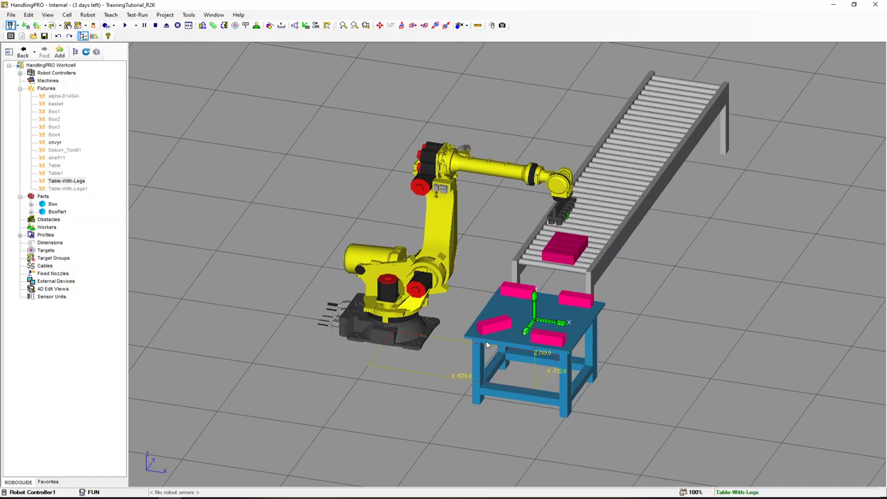
key(alt+t)
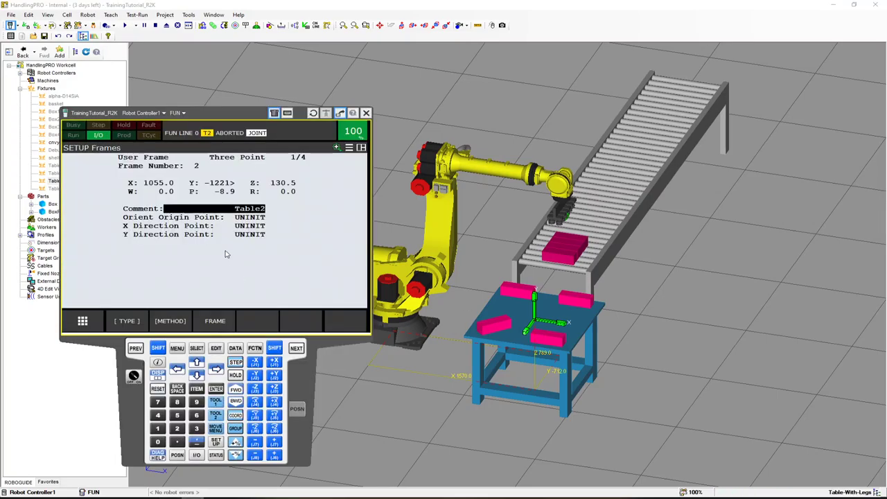
Open the FUN program from the pendant's program list to view its instructions
click(197, 349)
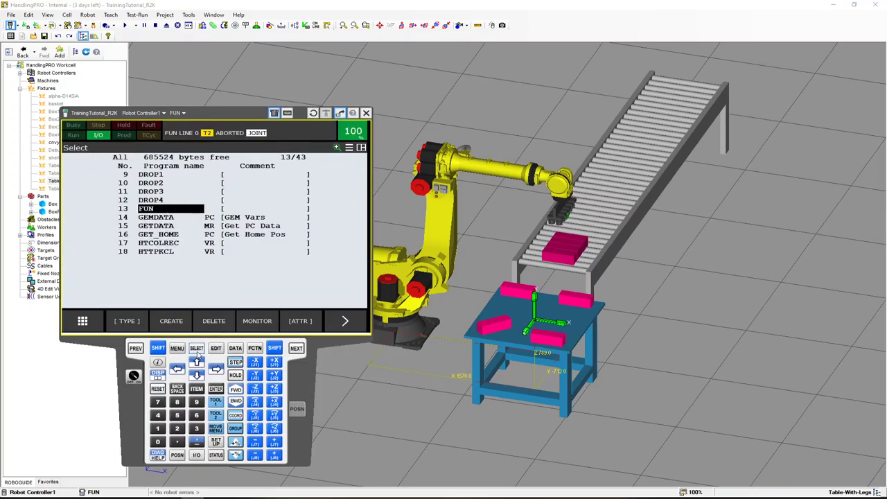
key(Return)
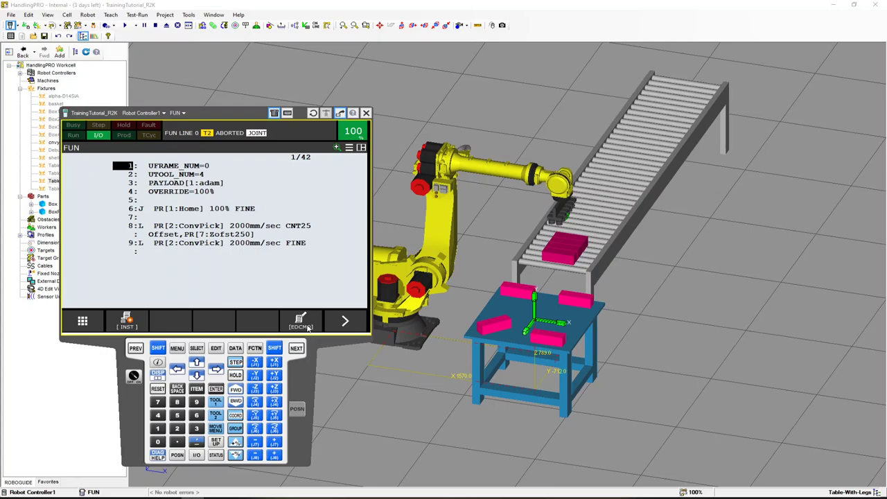
Open the Program Shift utility and review the programs selectable as its original program
click(179, 349)
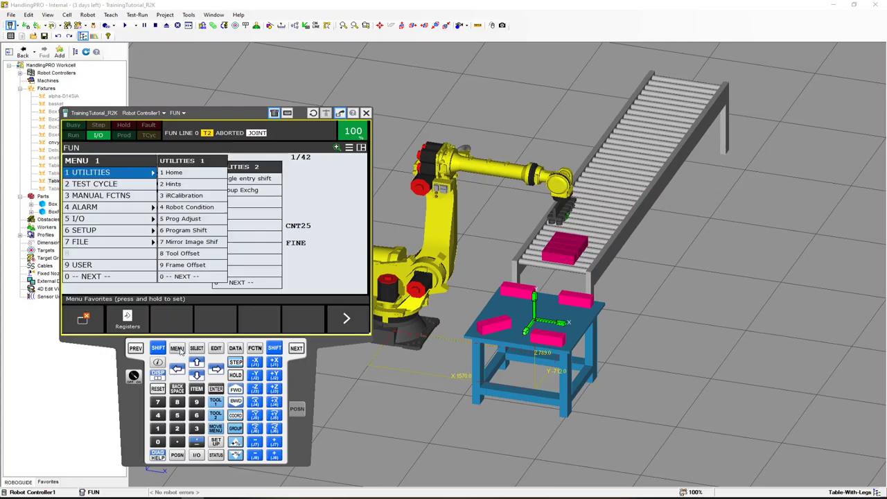
key(Right)
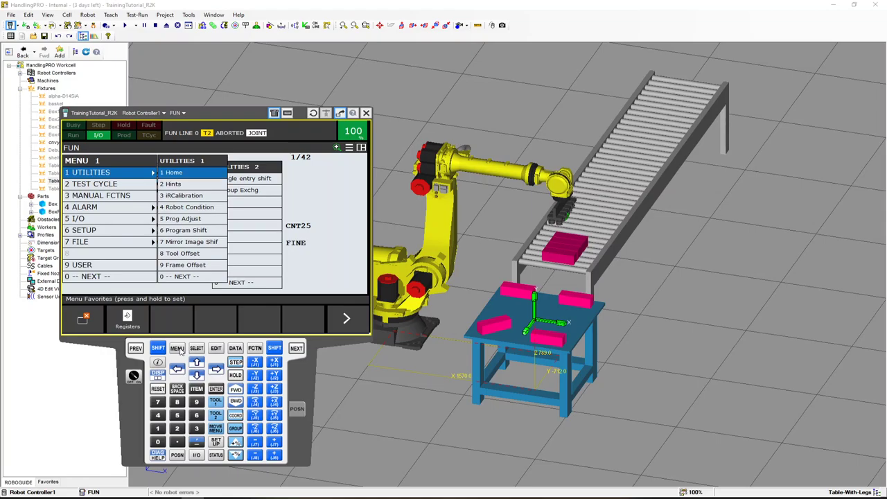
key(Down)
key(Down)
key(Down)
key(Down)
key(Down)
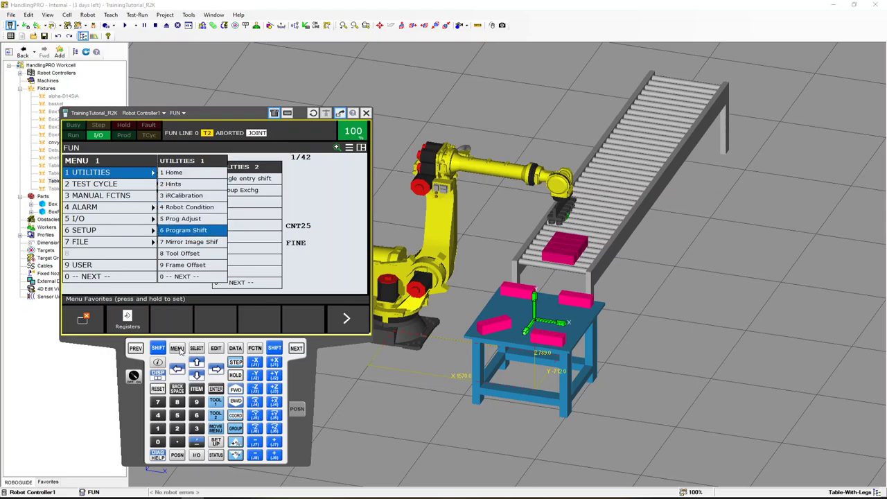
key(Return)
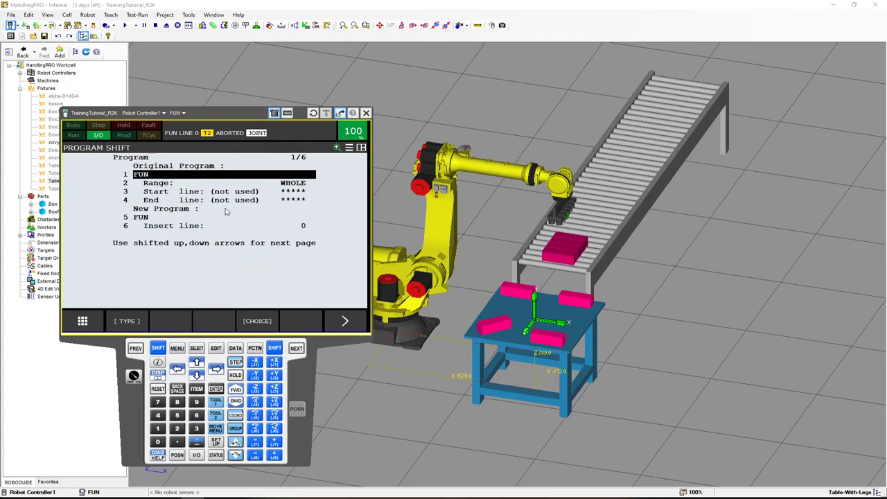
click(258, 322)
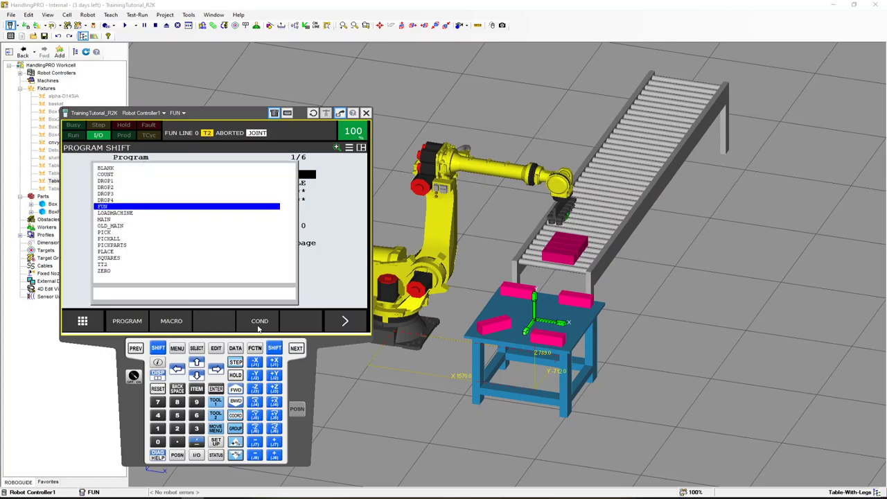
click(135, 349)
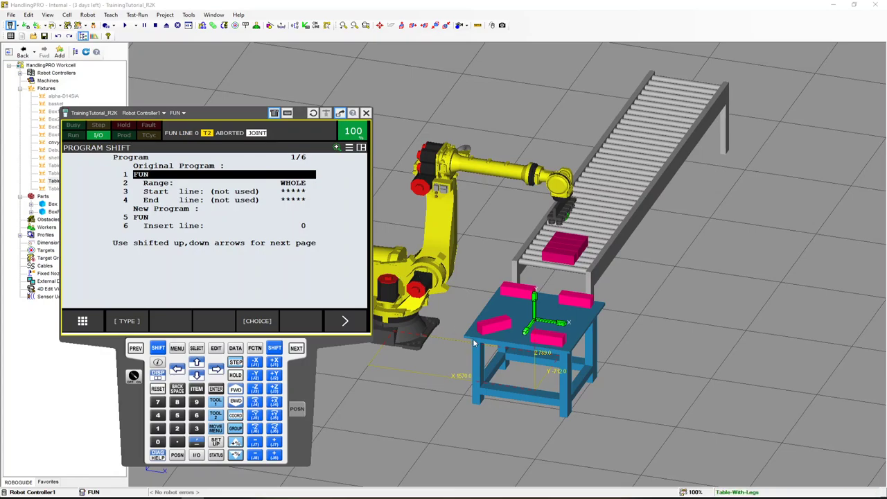
Return to the frame setup showing user frame 2, Table2
click(177, 350)
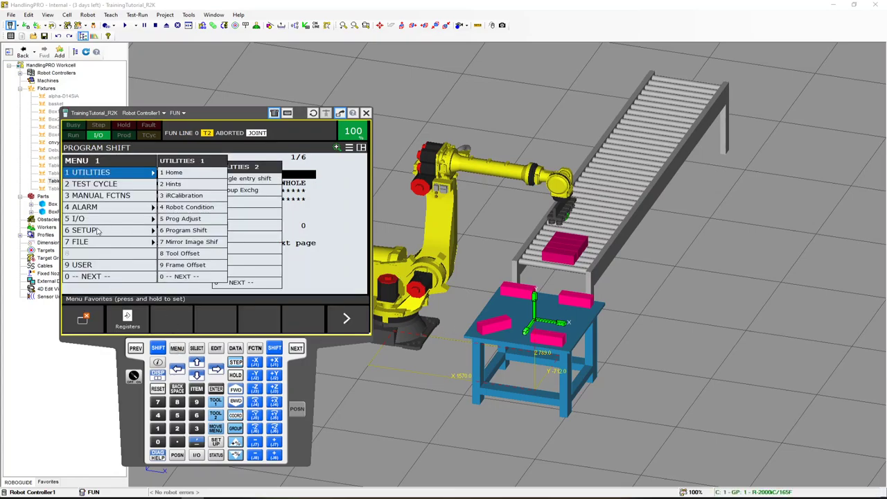
mouse_move(94, 229)
click(175, 218)
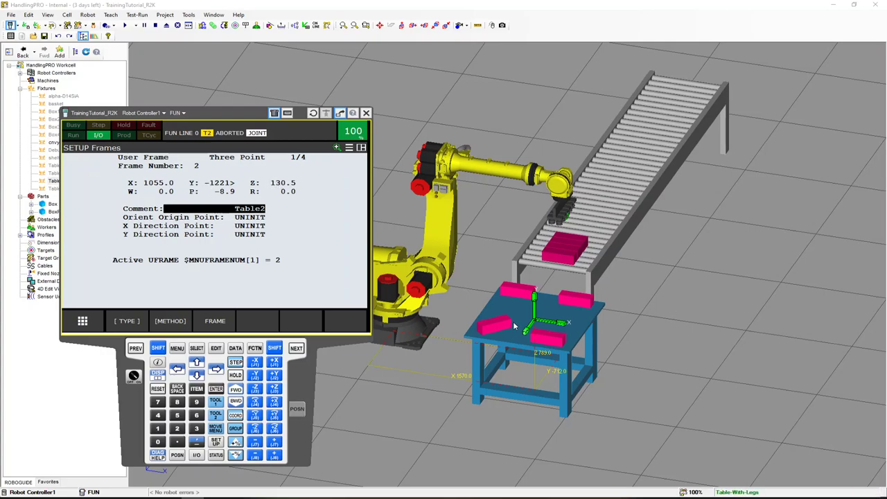
Minimize the teach pendant and bring up the snip asking about communication between a physical PLC and the robot
drag(236, 118, 205, 98)
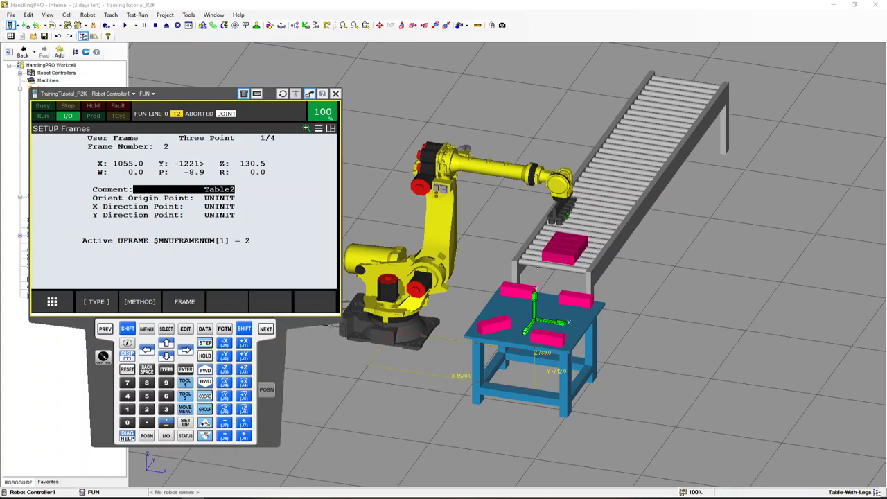
right_click(98, 393)
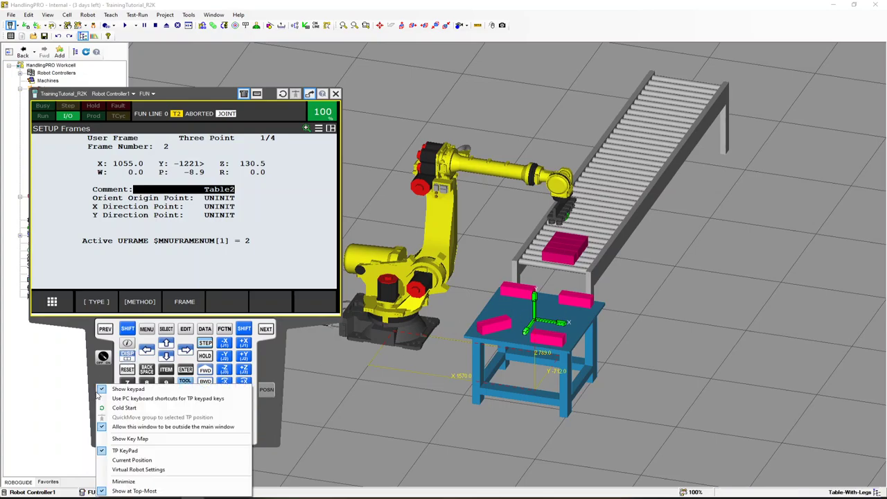
click(125, 481)
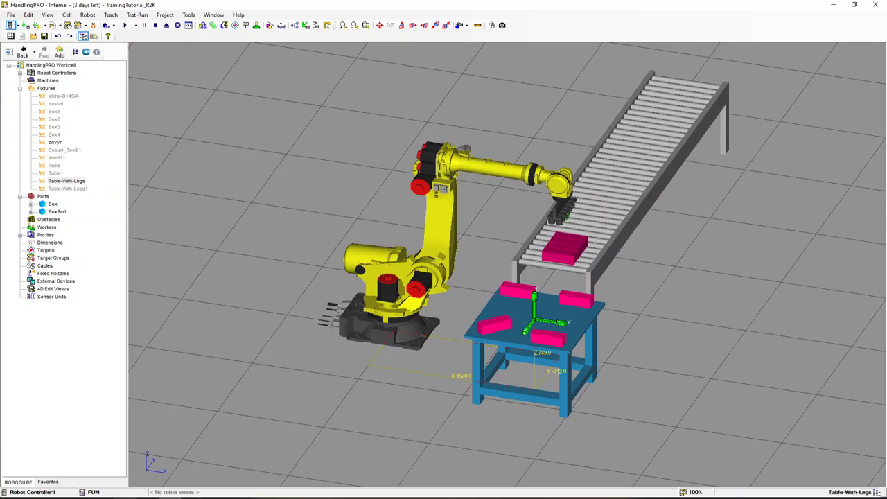
key(alt+Tab)
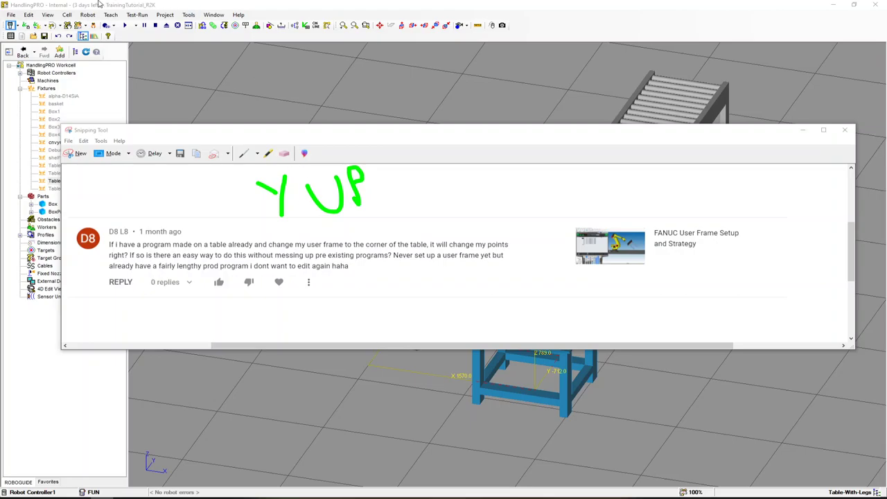
click(77, 153)
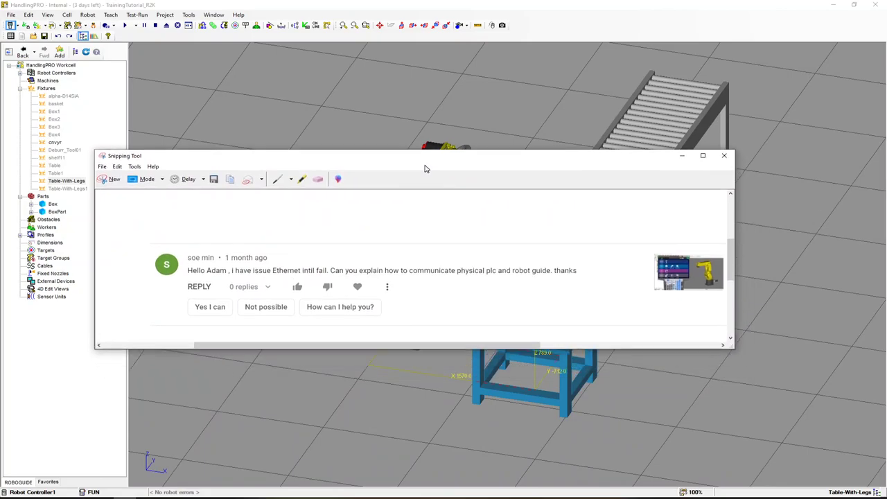
Underline "communicate physical plc and robot guide", circle the video thumbnail in green, and minimize the snip
drag(413, 282, 543, 279)
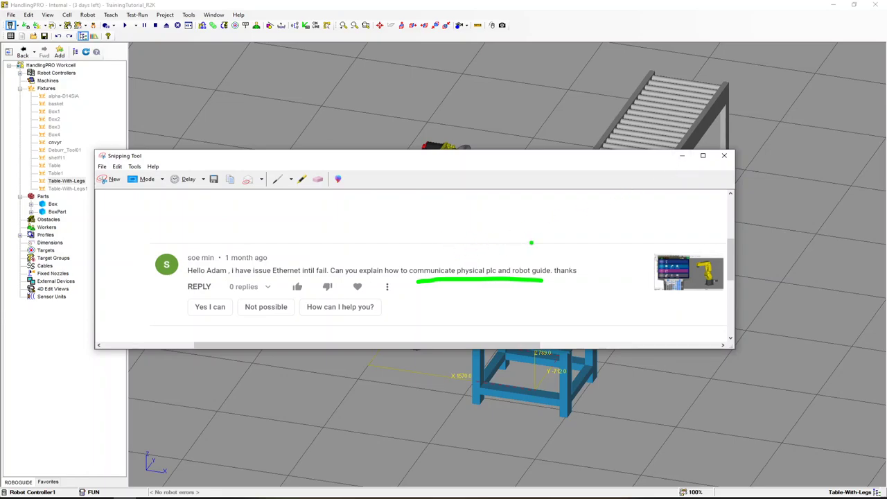
mouse_move(682, 237)
mouse_down()
mouse_move(643, 303)
mouse_move(665, 241)
mouse_up()
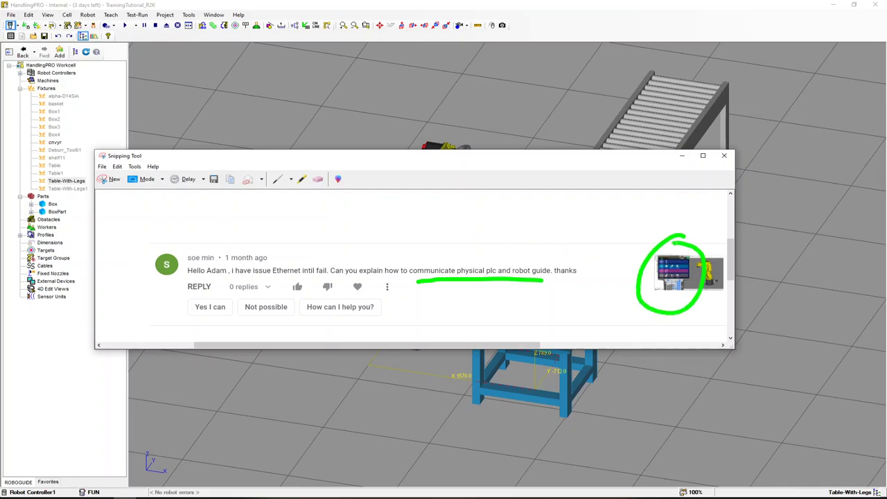
click(682, 157)
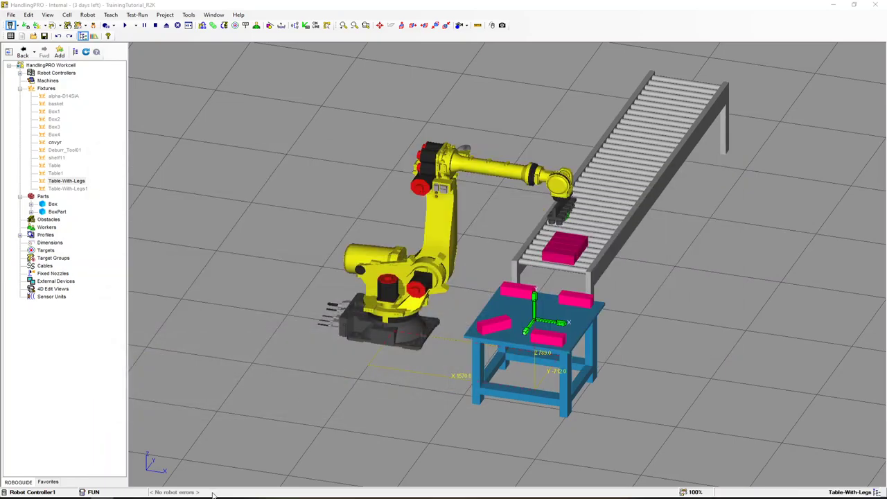
Restore the teach pendant beside the robot and open the system variables list
click(213, 495)
drag(184, 96, 257, 92)
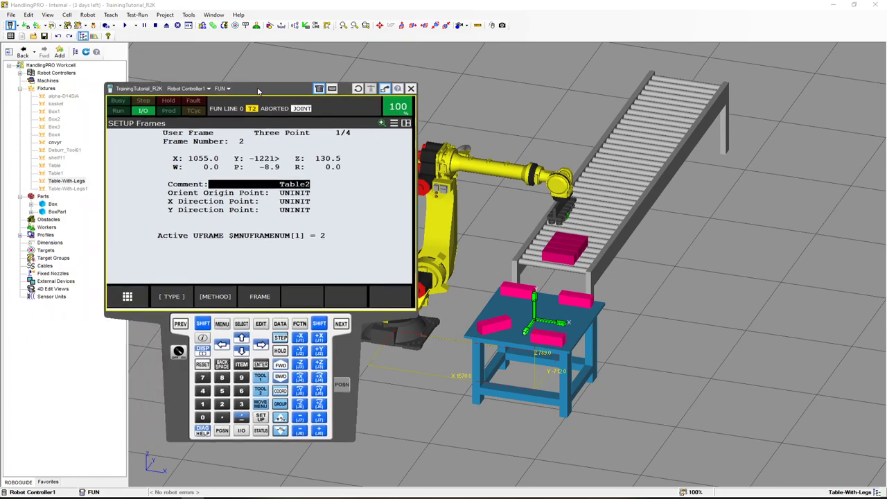
click(221, 325)
click(153, 255)
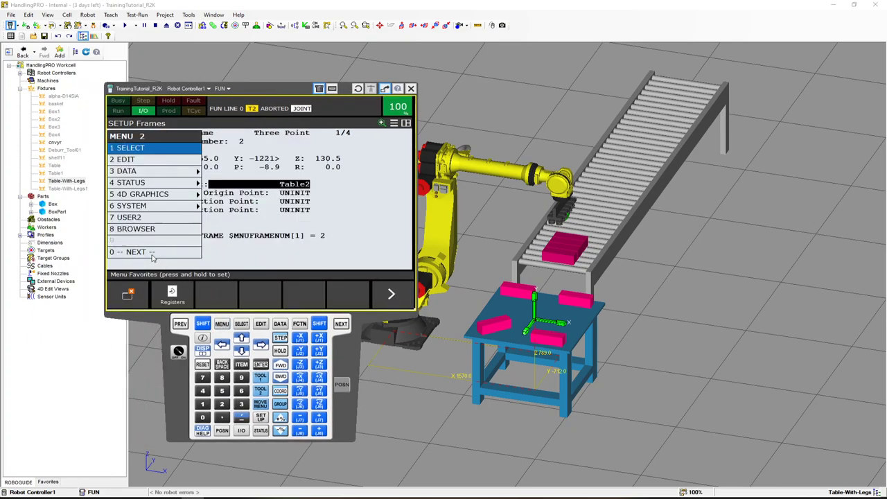
click(146, 211)
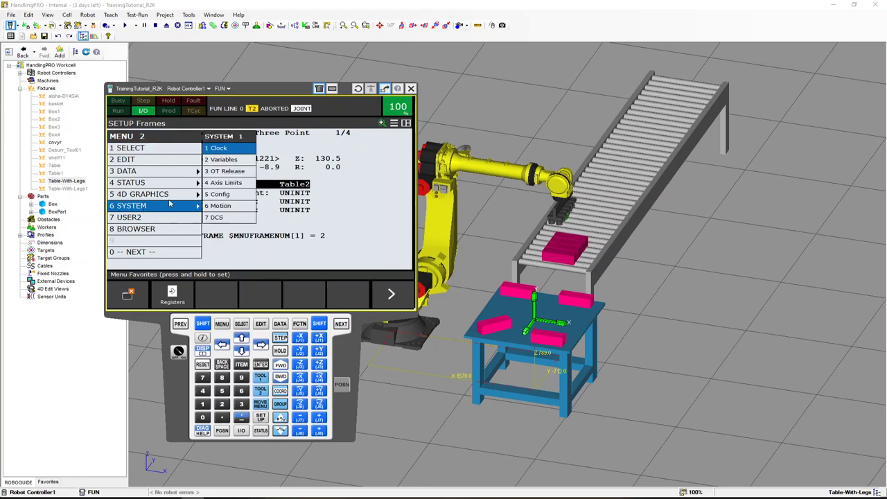
click(222, 160)
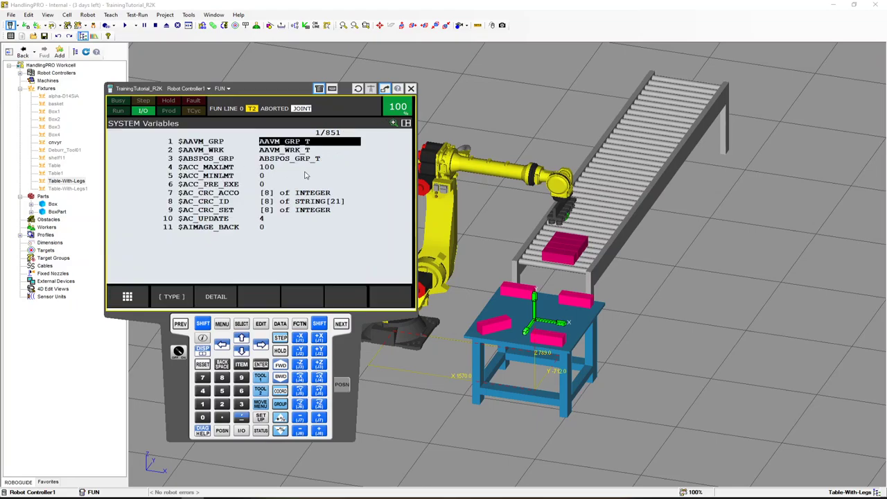
Set the $EIP_ENBL_IO system variable to 1 and return it to 0
key(shift+Down)
key(shift+Down)
key(shift+Down)
key(shift+Down)
key(shift+Down)
key(shift+Down)
key(shift+Down)
key(shift+Down)
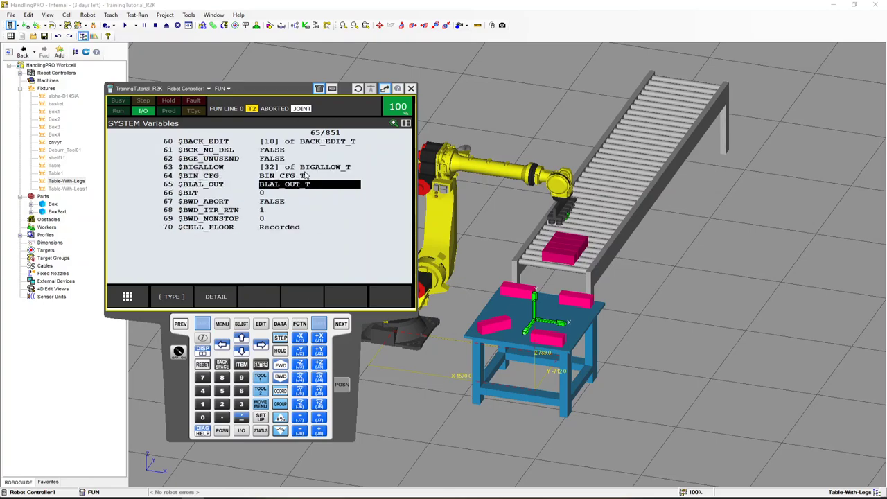
key(shift+Down)
key(shift+Down)
key(shift+Down)
key(shift+Down)
key(shift+Down)
key(shift+Down)
key(shift+Down)
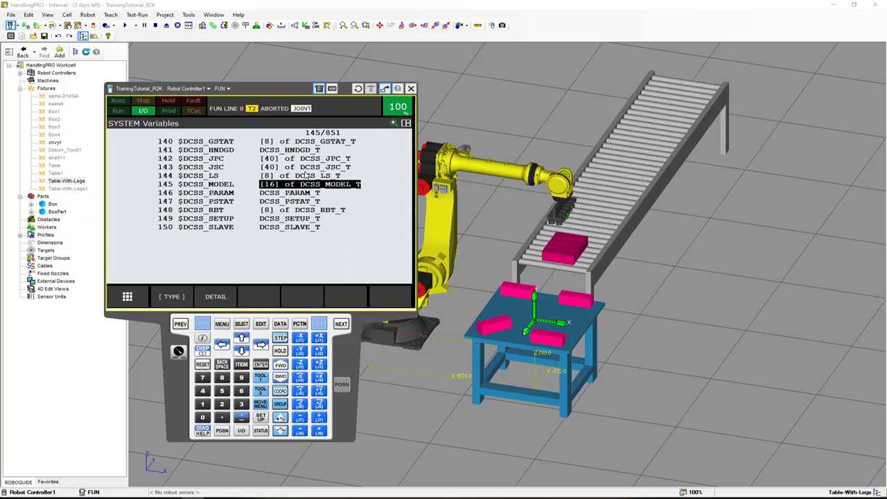
key(shift+Down)
key(shift+Down)
key(shift+Down)
key(shift+Down)
key(shift+Down)
key(shift+Down)
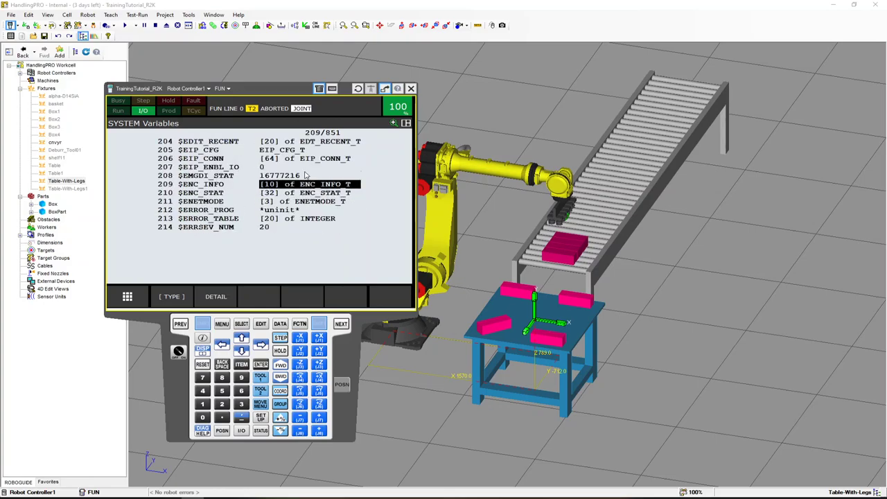
key(shift+Up)
key(shift+Up)
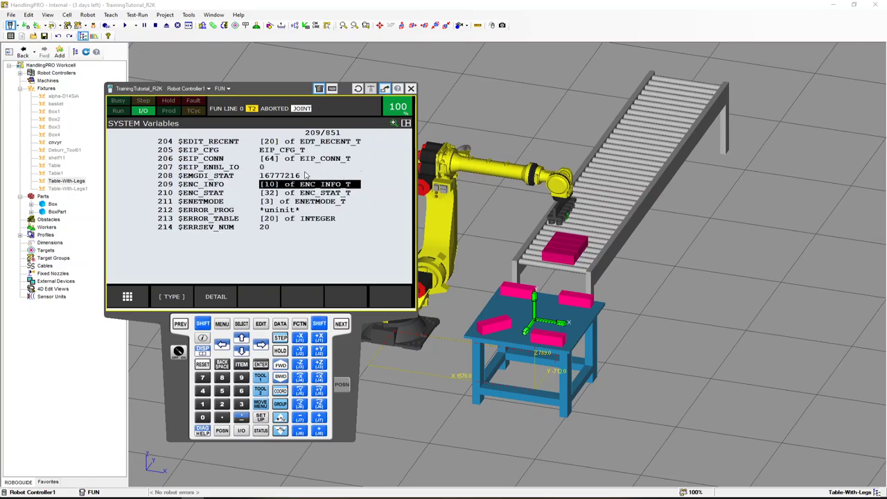
key(Up)
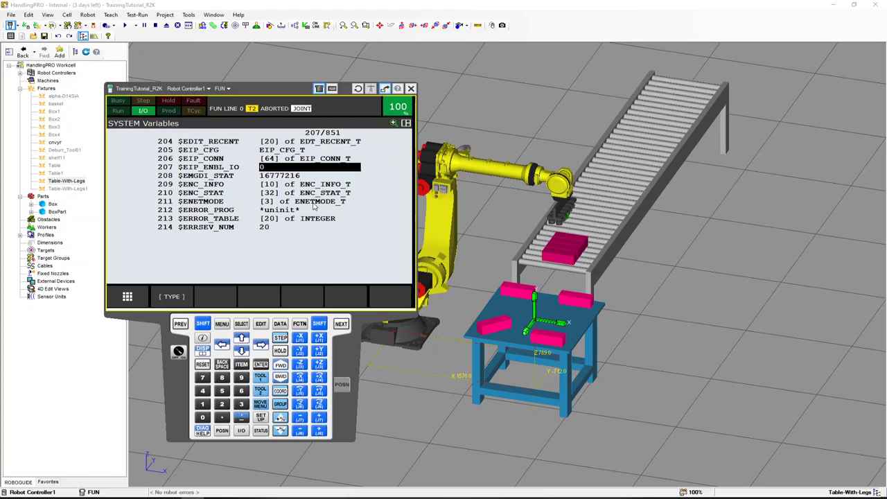
text(1)
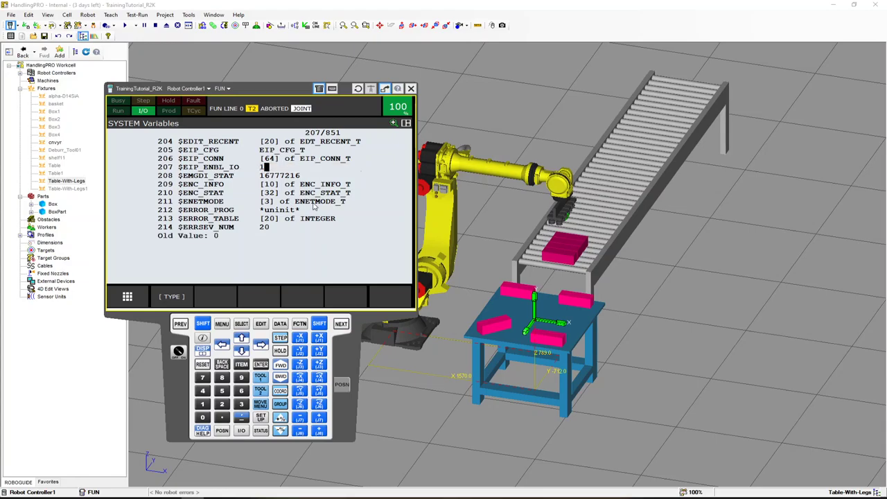
key(Return)
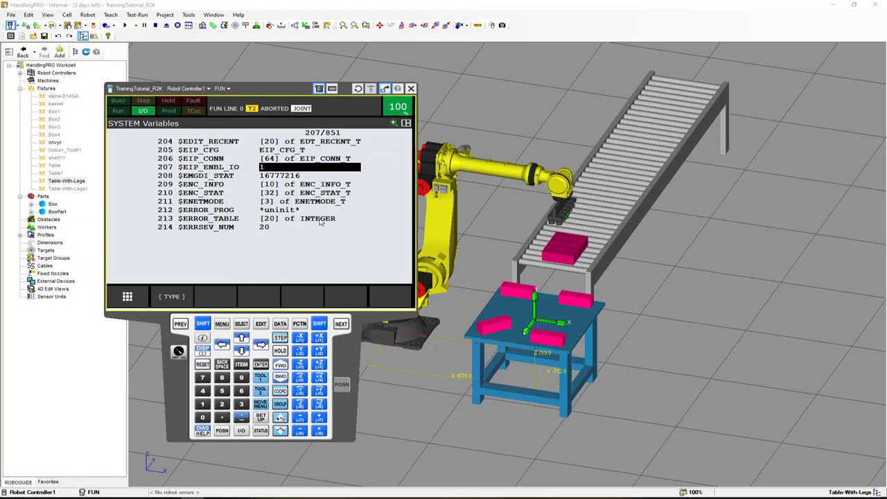
text(0)
key(Return)
Display the software order list from the Version ID status and examine the installed options, including Ethernet/IP Adapter
click(260, 431)
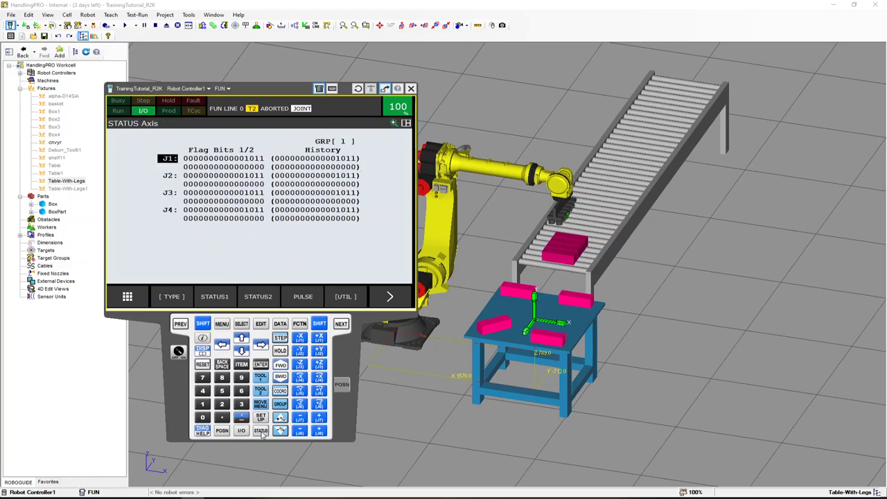
click(385, 298)
click(172, 295)
click(149, 179)
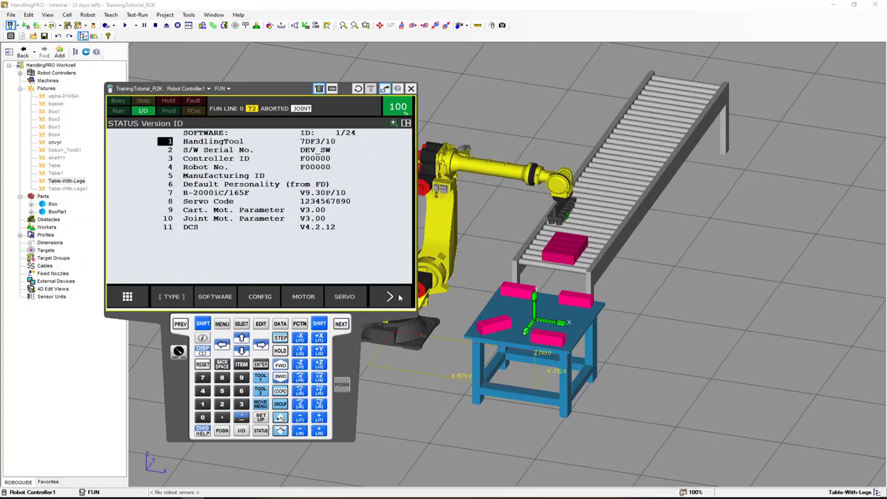
click(391, 296)
click(262, 296)
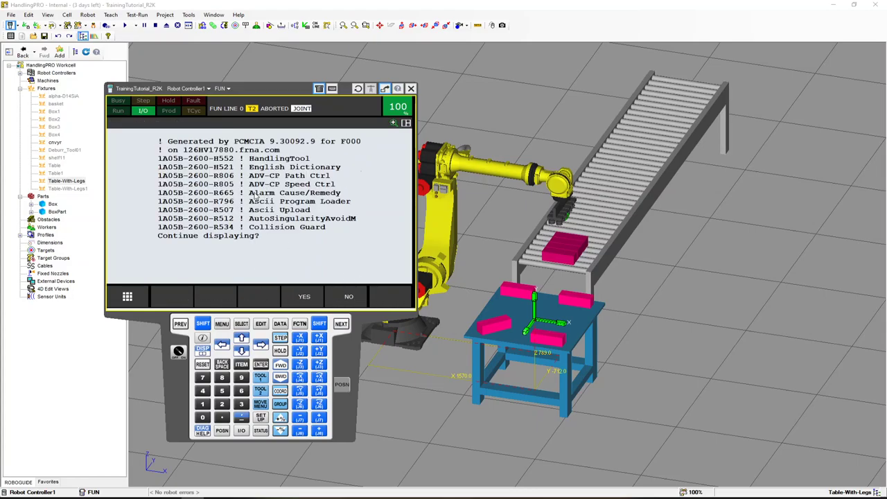
click(298, 298)
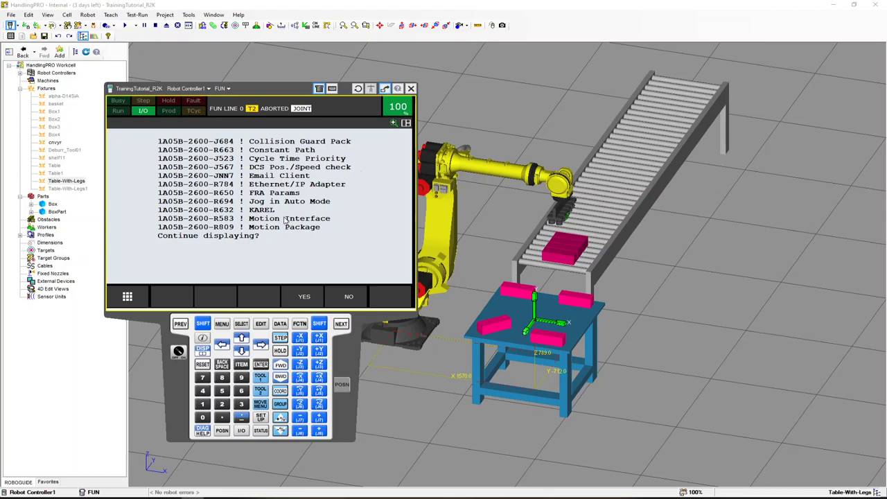
Display the EtherNet/IP connection list from the I/O types and examine the adapter configuration of Connection1
click(241, 431)
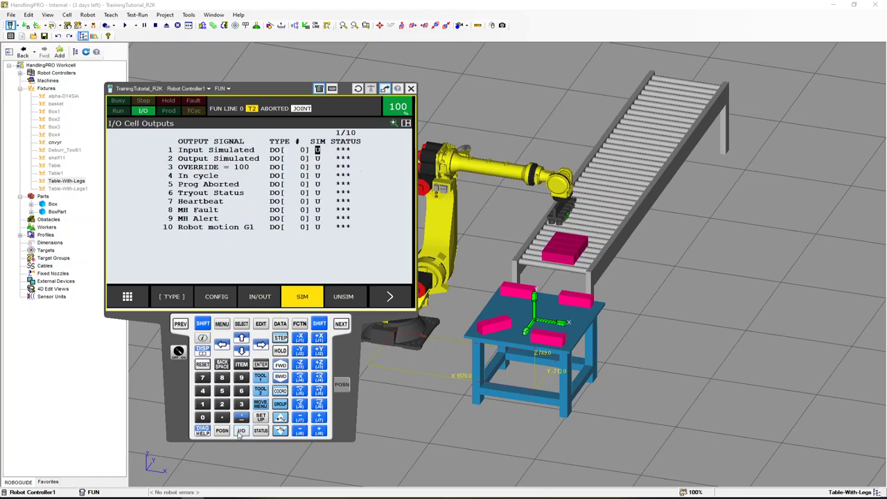
click(173, 296)
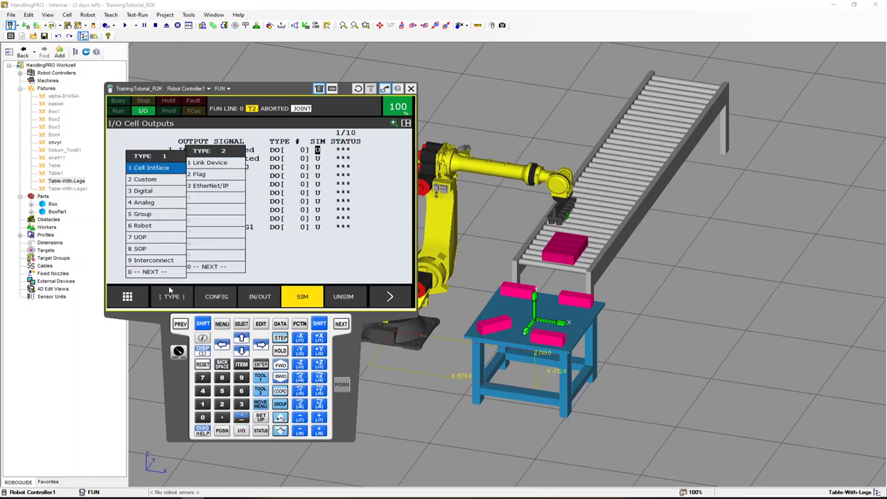
click(209, 186)
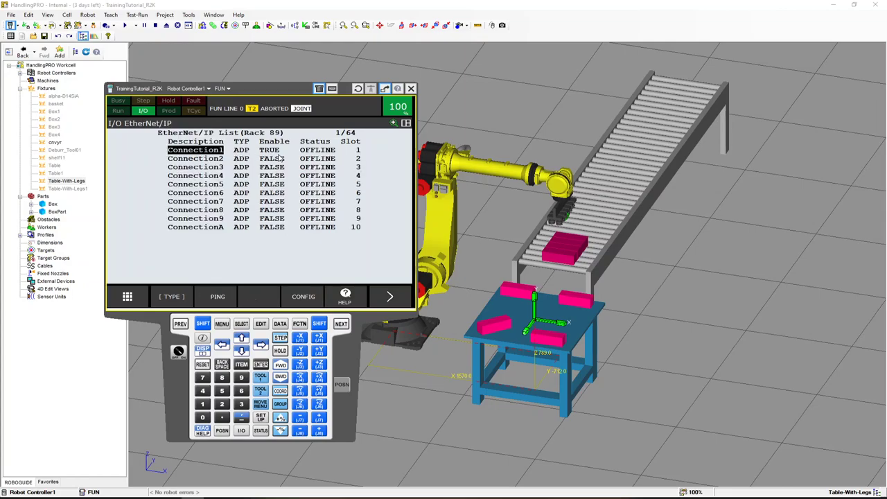
click(304, 298)
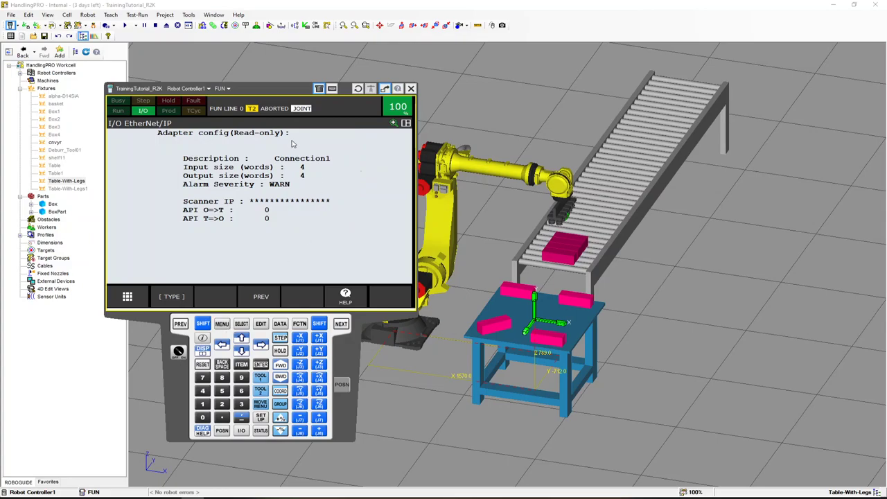
click(222, 324)
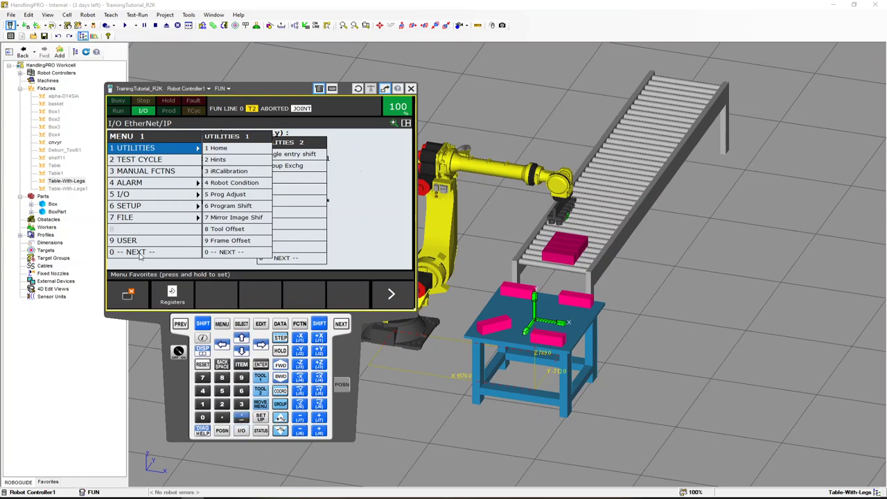
click(181, 325)
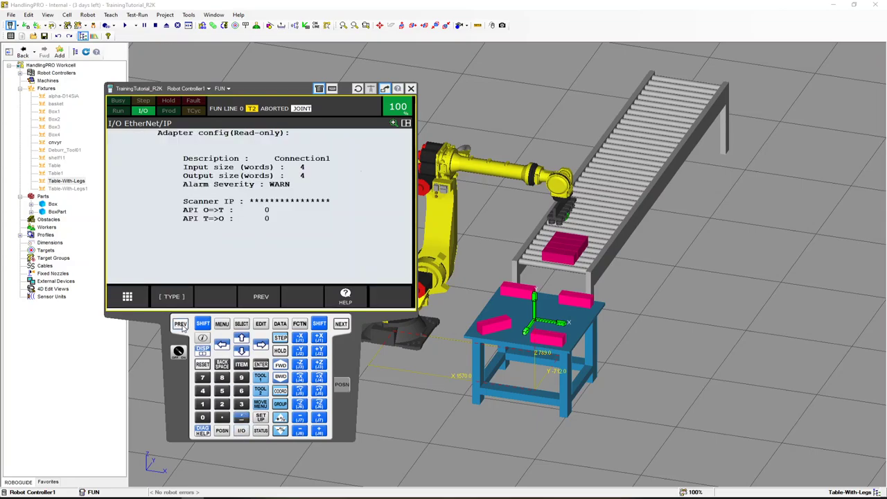
Open the TCP/IP details in the Host Comm setup, go to the Port#1 IP address, and minimize the teach pendant
click(222, 327)
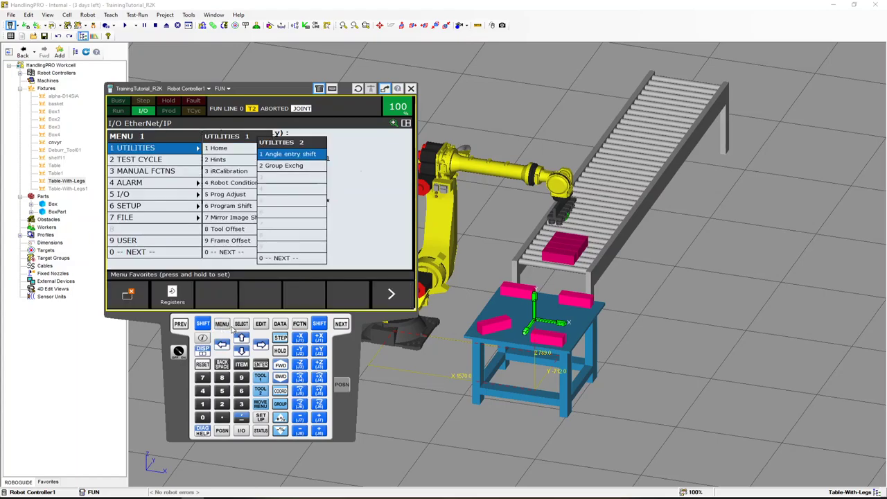
key(Down)
key(Down)
key(Down)
key(Down)
key(Down)
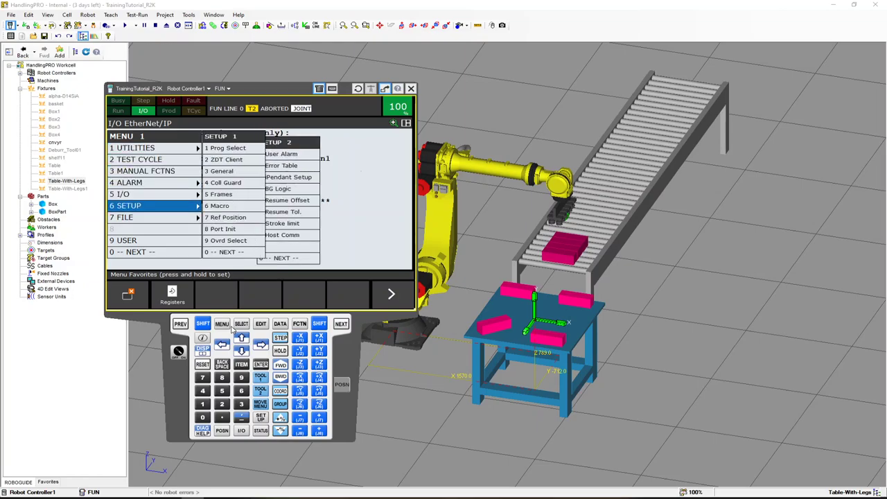
key(Down)
key(Down)
key(Down)
key(Down)
key(Down)
key(Down)
key(Down)
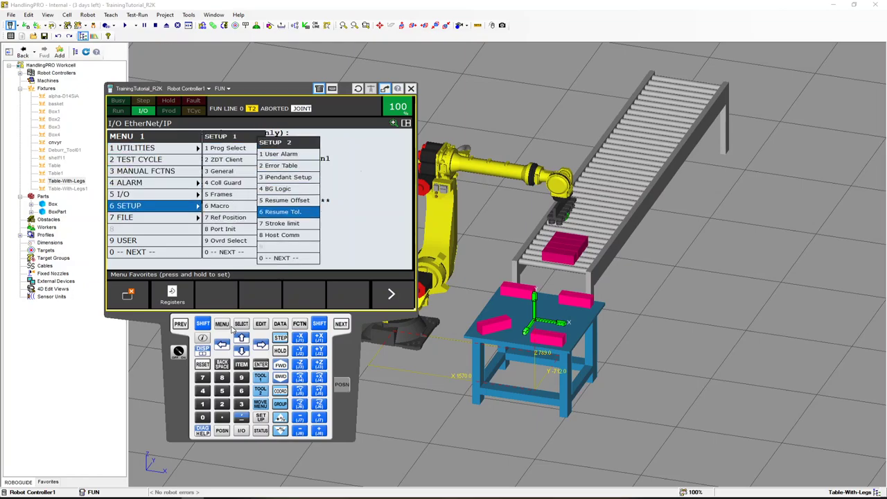
key(Return)
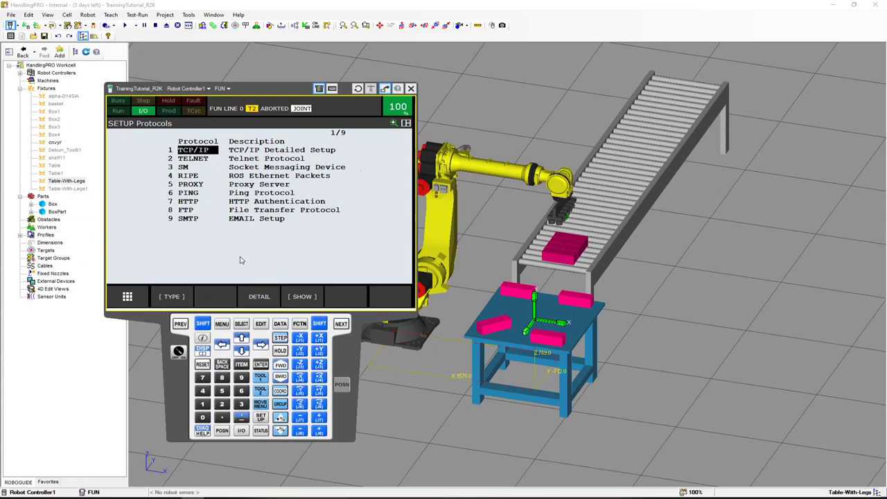
key(Return)
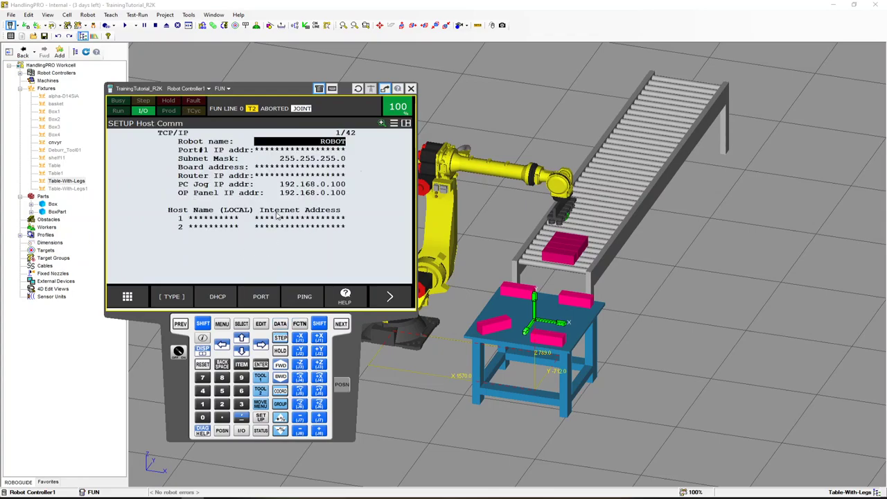
click(296, 151)
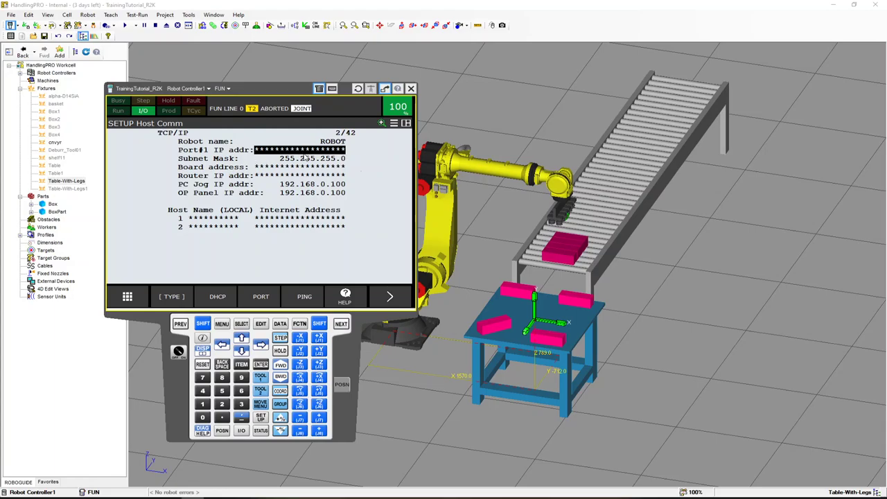
right_click(178, 386)
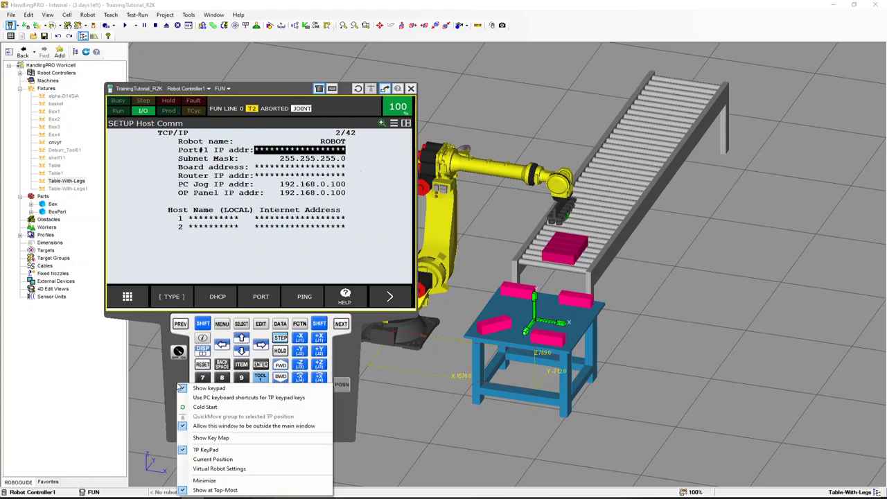
click(204, 481)
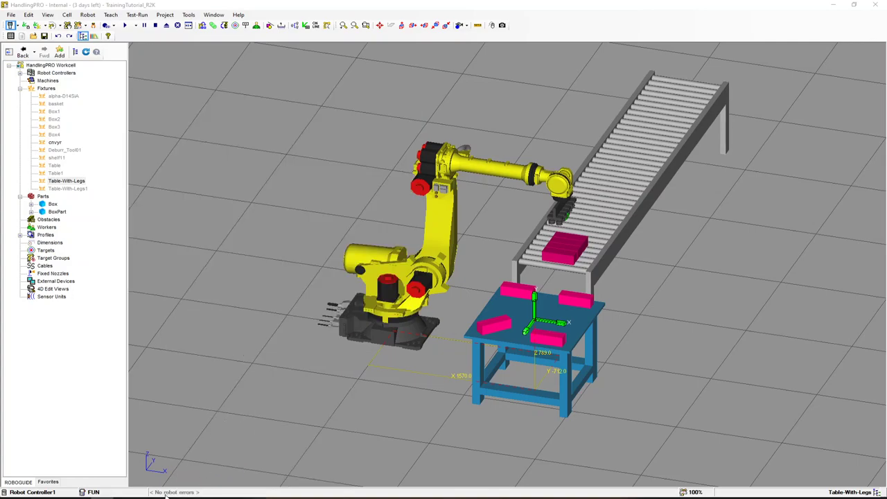
Capture the viewer comment about disabling a DCS zone in a new snip and enlarge the snip window to show the video title
key(alt+Tab)
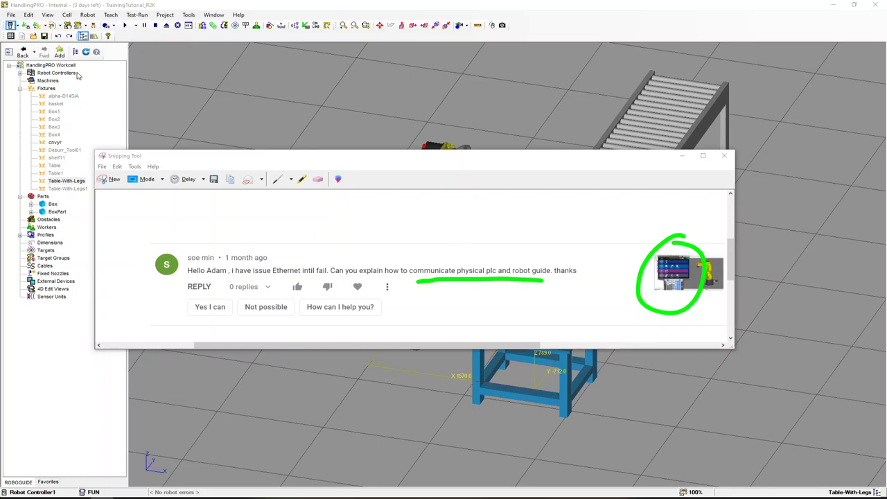
click(111, 178)
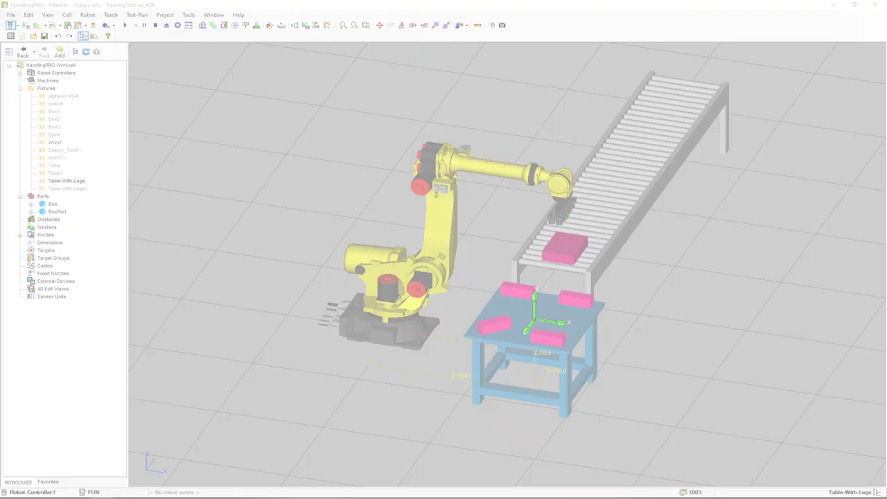
key(Escape)
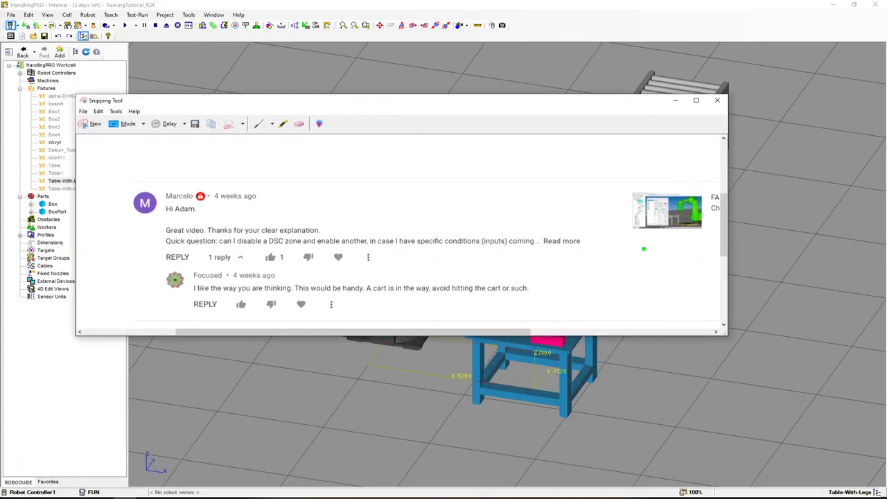
drag(726, 337, 791, 364)
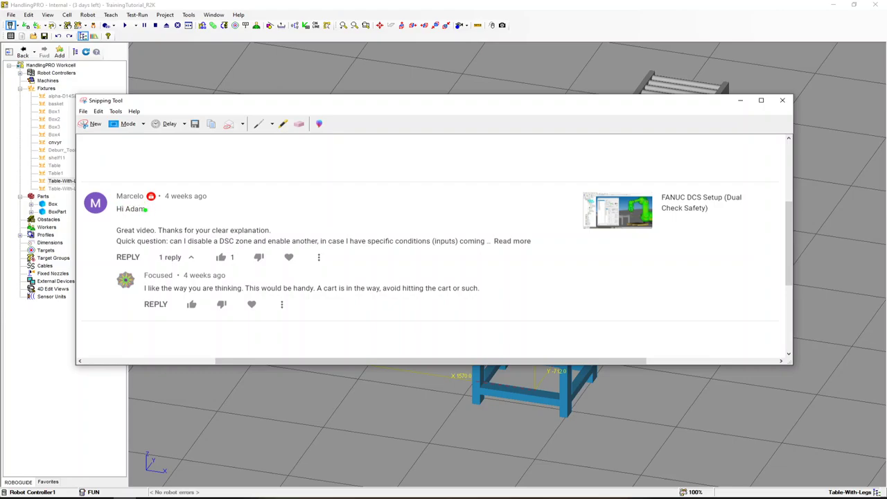
Underline the commenter's name, "can I disable a DSC zone" and "enable another" in green, write "YUP!" below the question, and minimize the snip
drag(119, 204, 150, 204)
drag(169, 249, 310, 250)
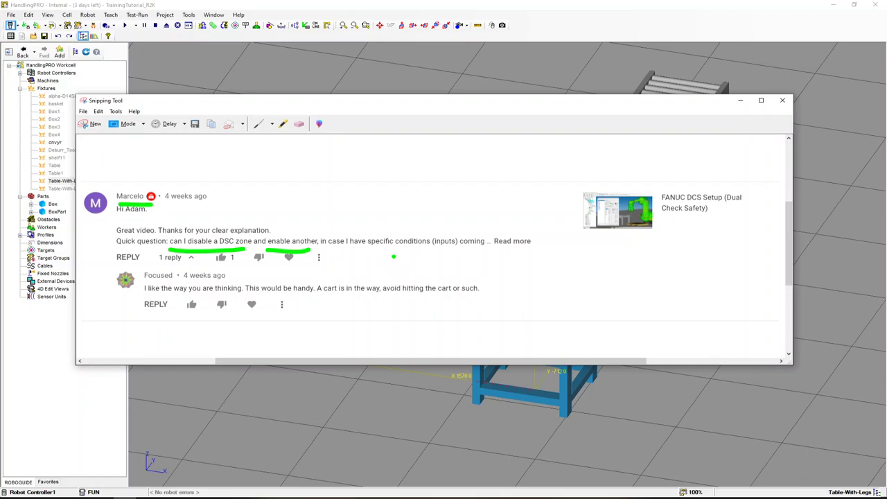
drag(393, 250, 424, 277)
drag(437, 247, 422, 320)
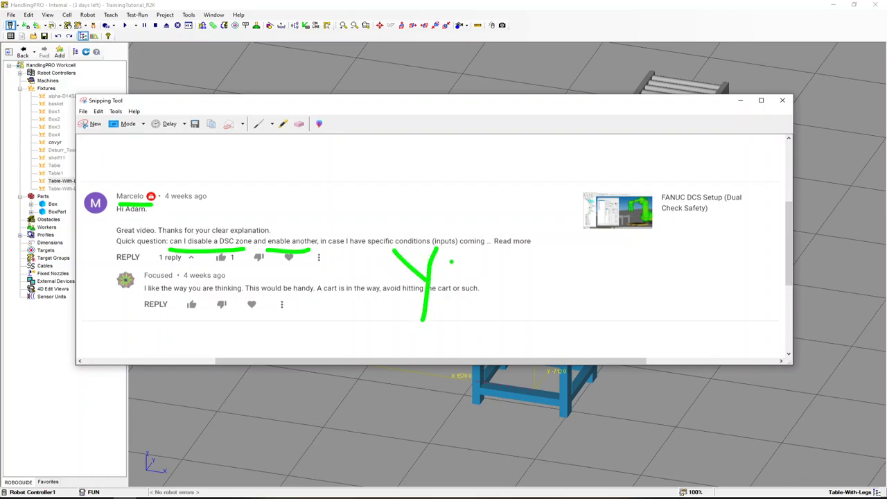
mouse_move(451, 260)
mouse_down()
mouse_move(470, 313)
mouse_move(481, 261)
mouse_move(490, 320)
mouse_up()
click(509, 300)
mouse_move(496, 259)
mouse_down()
mouse_move(518, 316)
mouse_move(525, 262)
mouse_move(508, 277)
mouse_up()
click(561, 307)
mouse_move(536, 238)
mouse_down()
mouse_move(553, 284)
mouse_move(578, 310)
mouse_move(563, 298)
mouse_up()
click(590, 306)
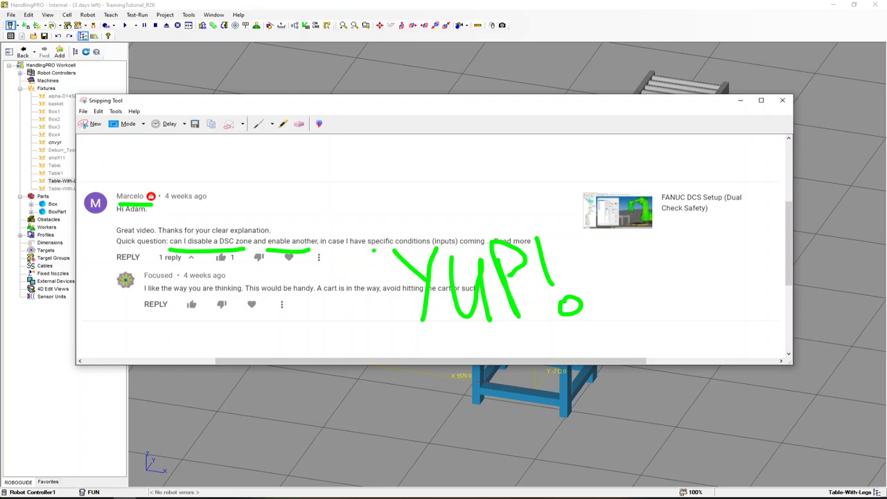
click(261, 424)
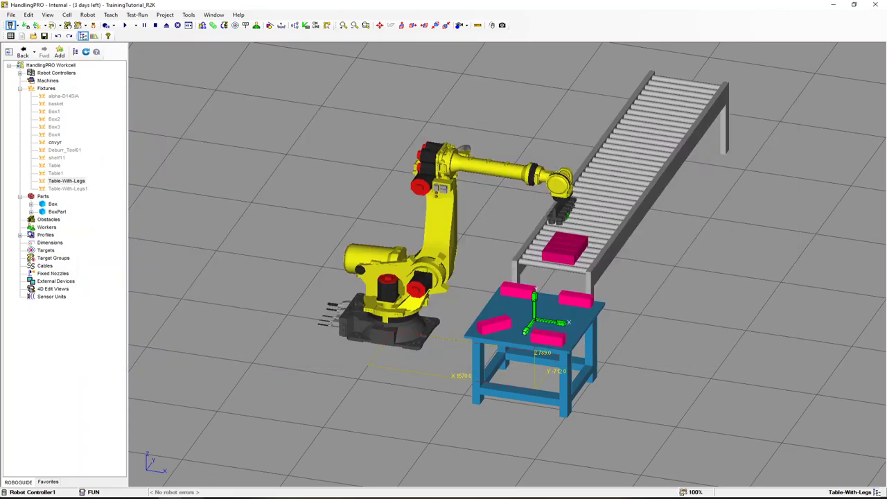
Restore the teach pendant and open the details of DCS Cartesian position check No. 1
key(alt+t)
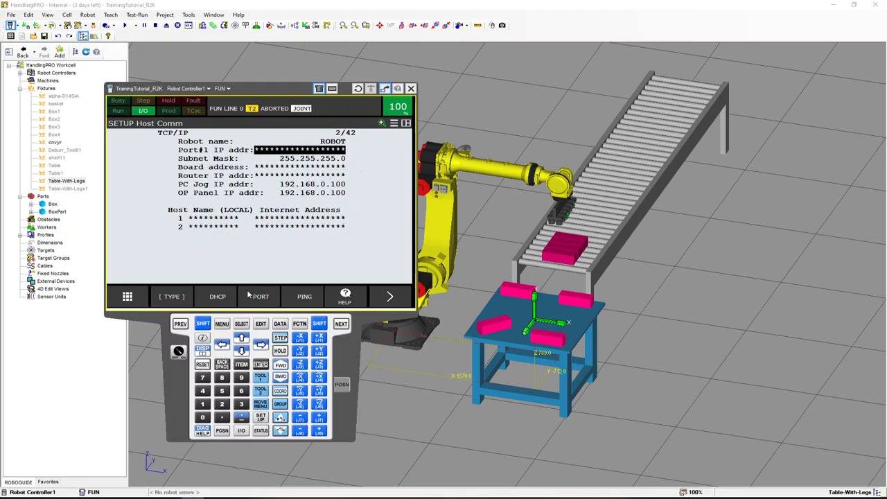
click(222, 323)
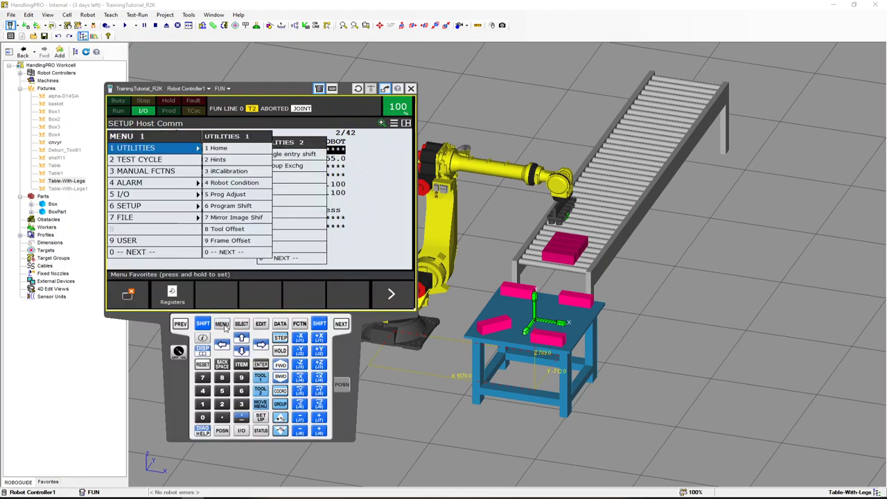
click(146, 251)
click(142, 206)
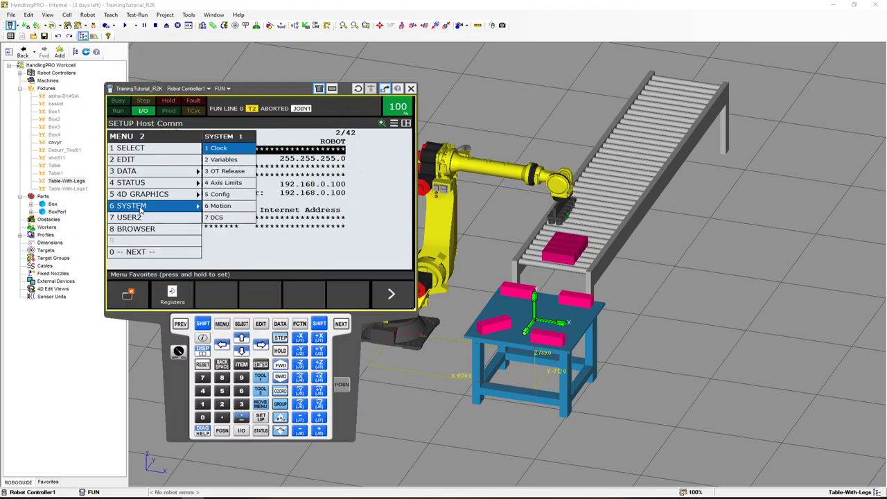
click(208, 217)
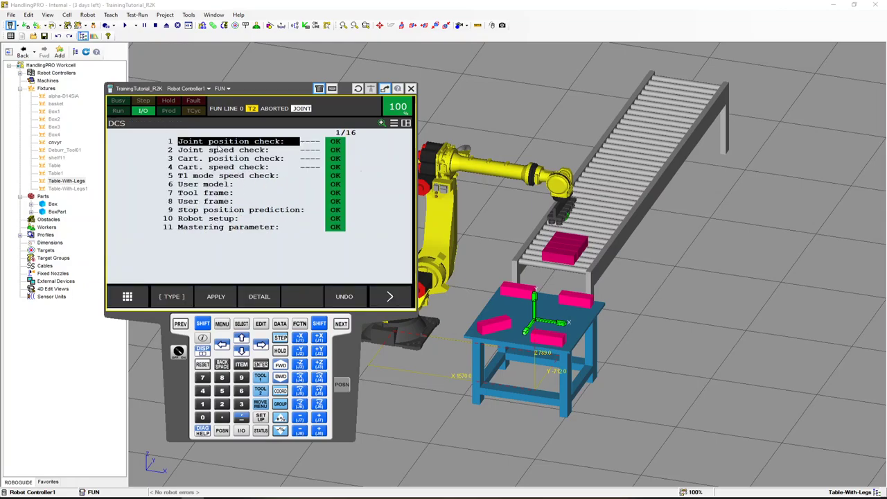
click(225, 159)
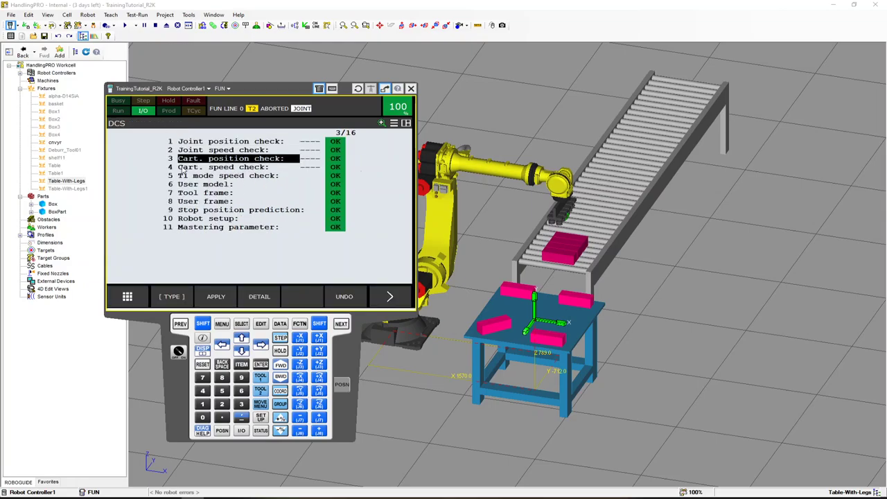
click(266, 295)
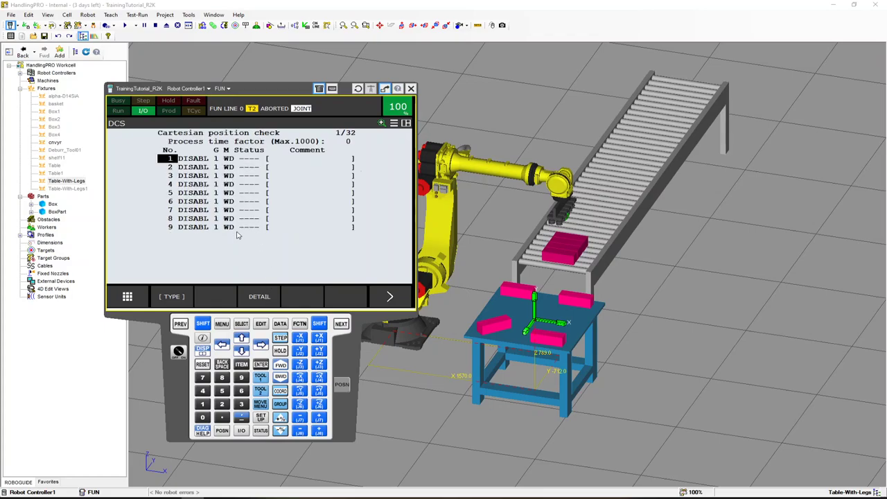
click(259, 297)
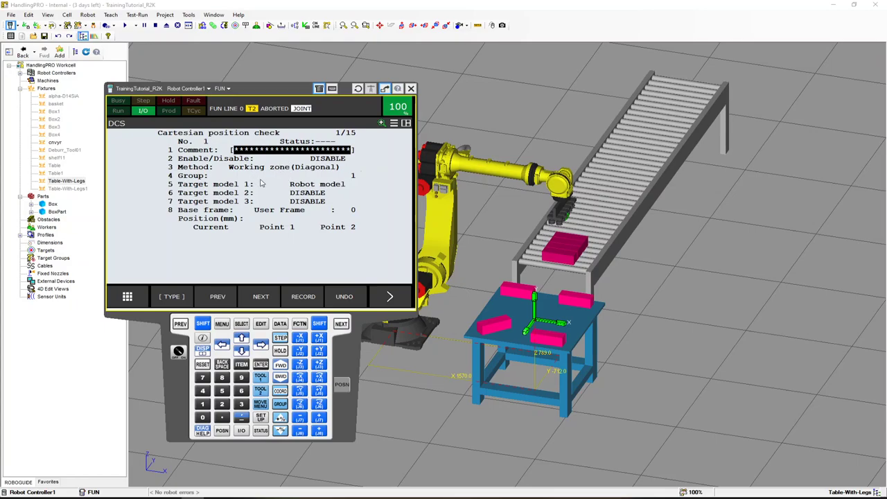
Go to the Disabling input item in the details of DCS Cartesian position check No. 1
key(Down)
key(Down)
key(Down)
key(Down)
key(Down)
key(Down)
key(Down)
key(Down)
key(Down)
key(Down)
key(Down)
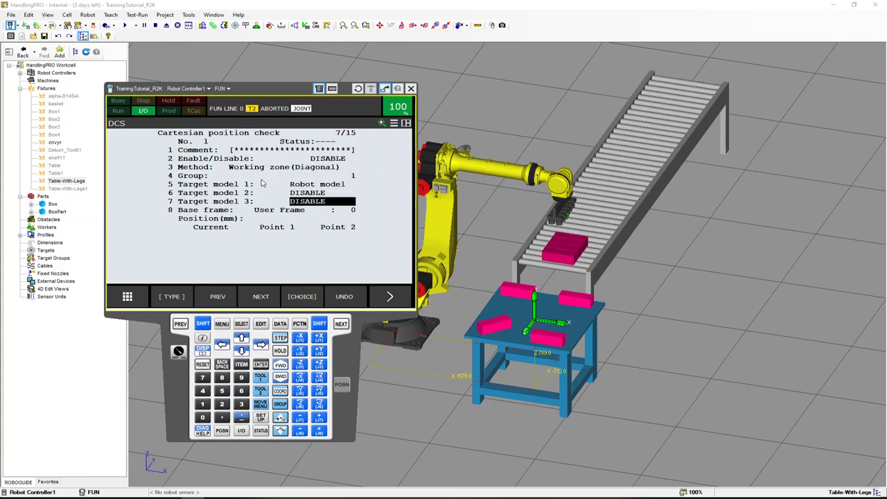
key(Down)
key(Down)
key(Down)
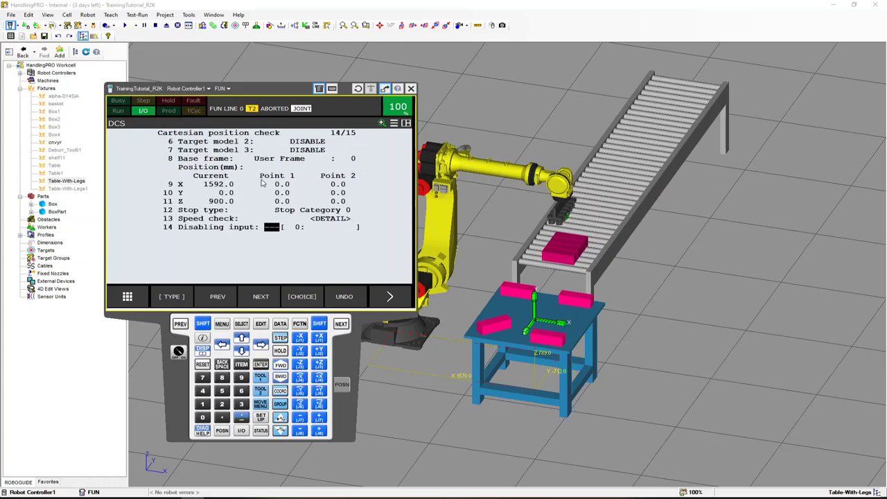
key(Up)
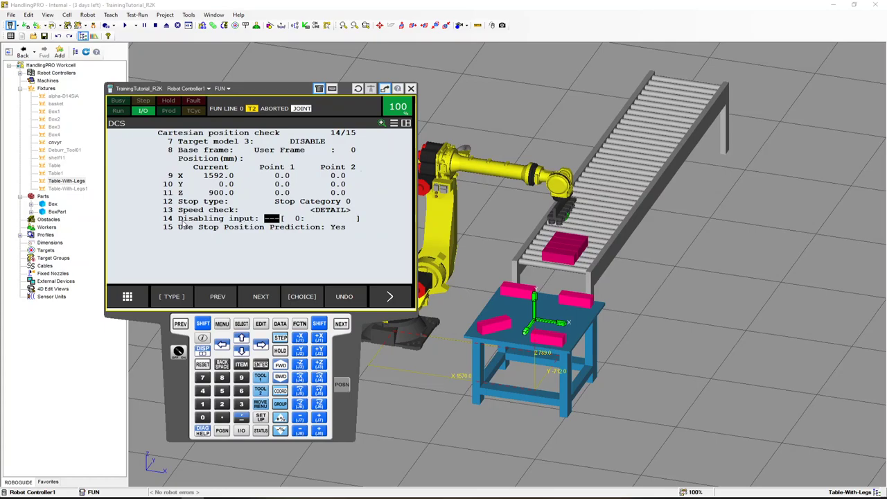
Review the signal types offered for the disabling input as far as SIR, and close the list without choosing one
click(302, 296)
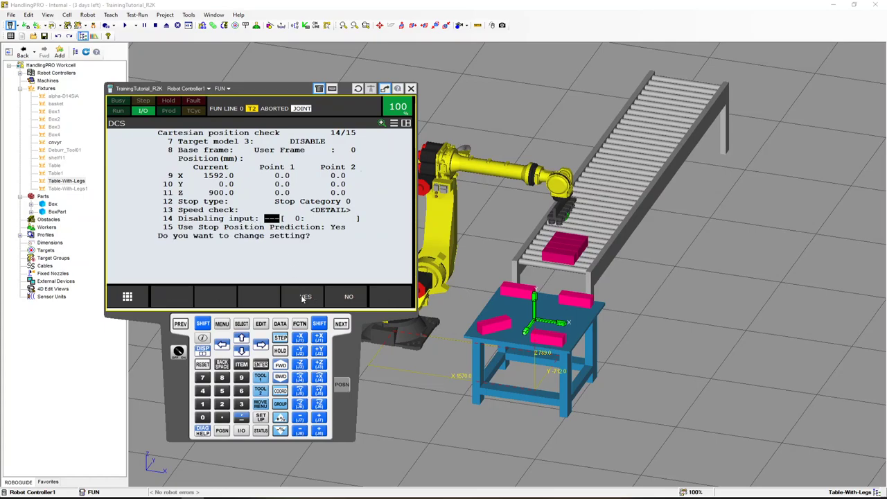
click(303, 296)
click(302, 297)
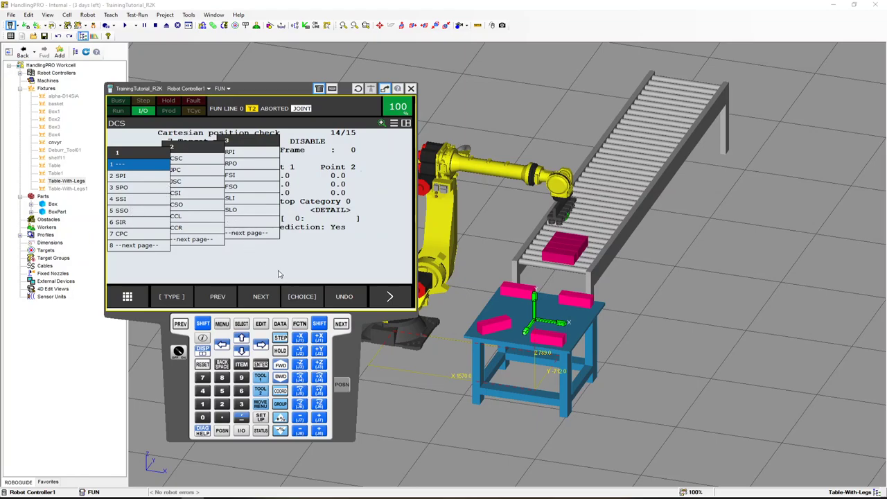
key(Down)
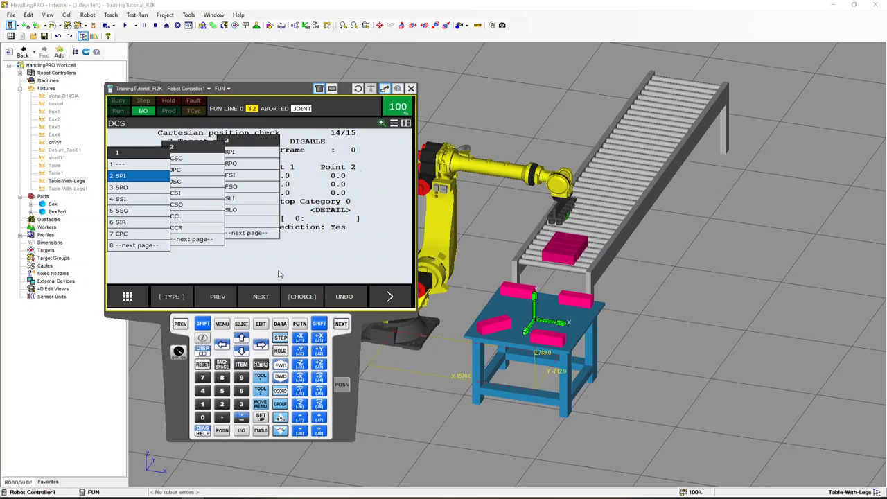
key(Down)
key(Down)
key(Down)
key(Down)
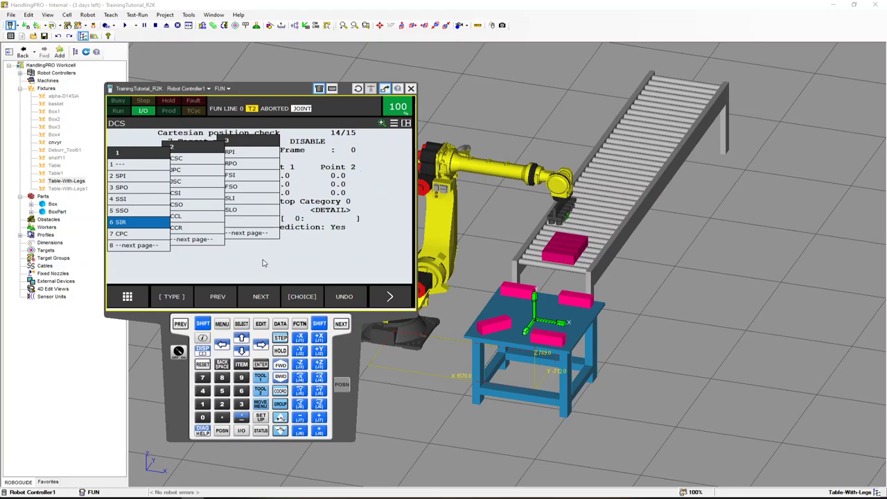
click(181, 324)
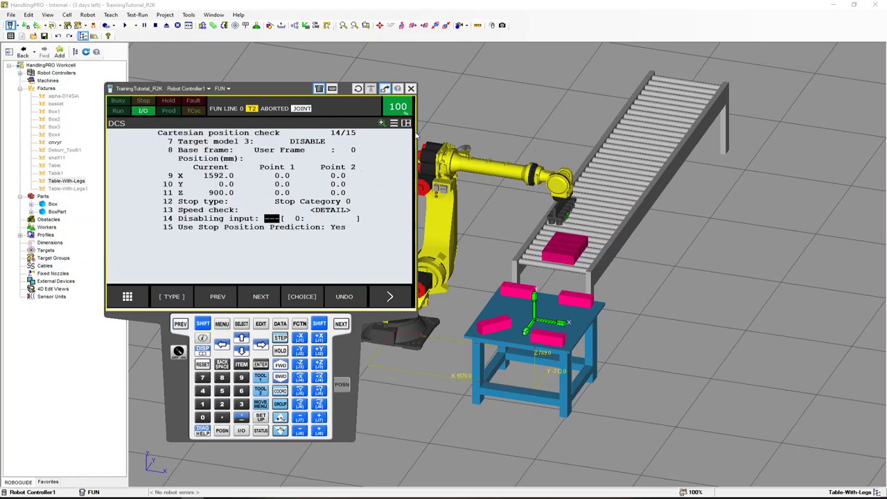
Minimize the teach pendant and show the workcell from directly above, with the conveyor running horizontally and the table beyond its end
right_click(180, 375)
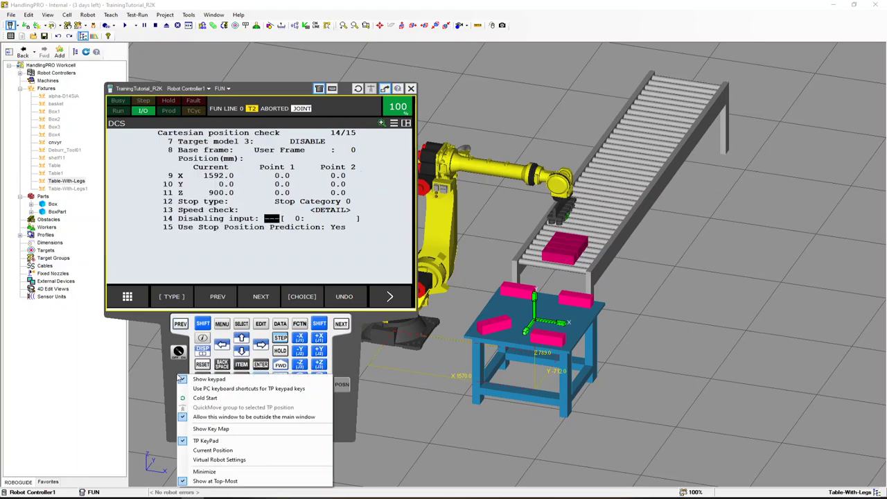
click(204, 472)
click(400, 26)
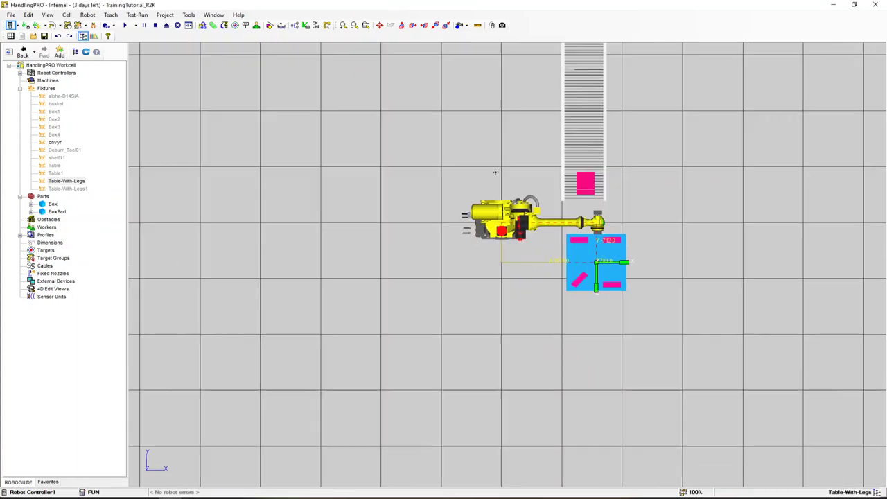
scroll(505, 141, up, 2)
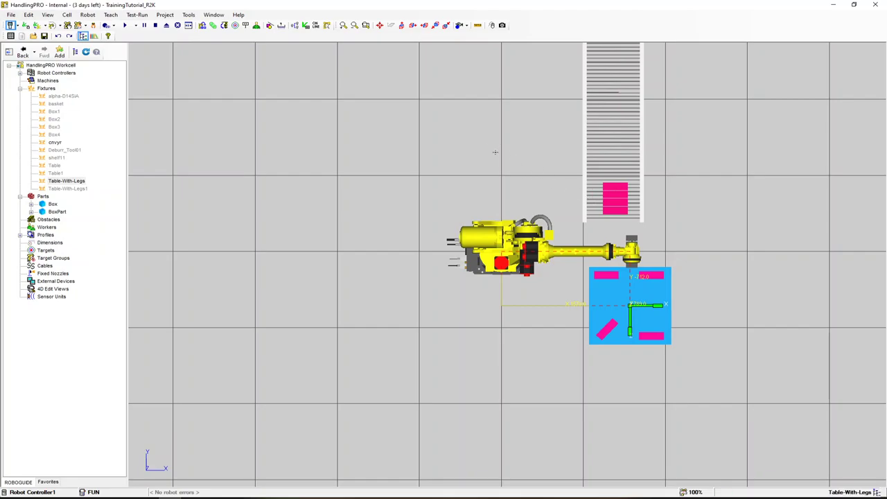
right_drag(449, 172, 604, 204)
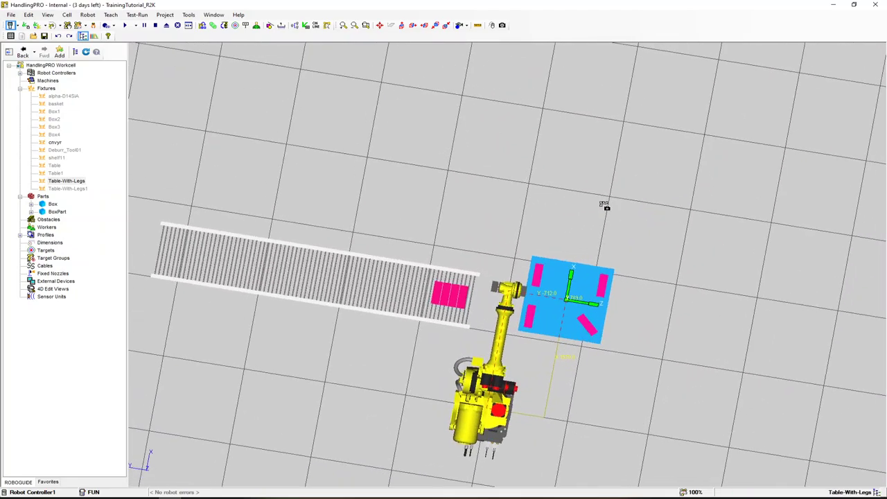
click(401, 26)
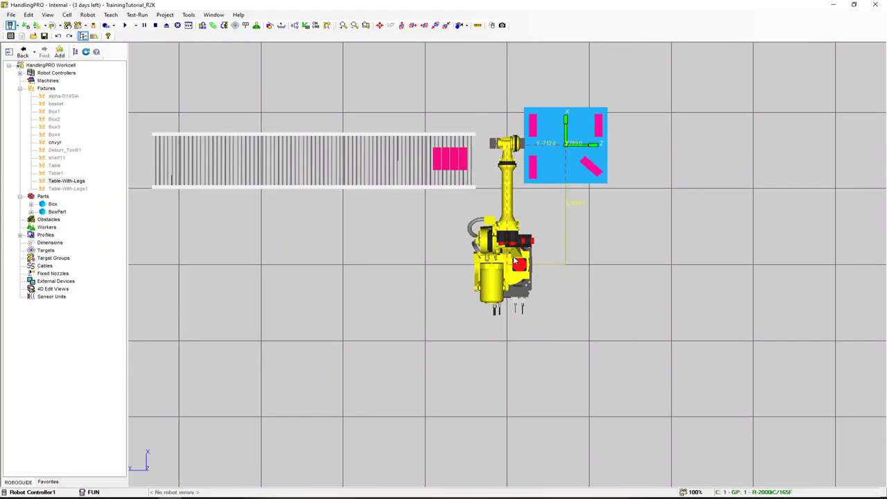
Show the robot's joint jog handles and swing the arm around its base to both sides, ending between the conveyor and the table
click(60, 25)
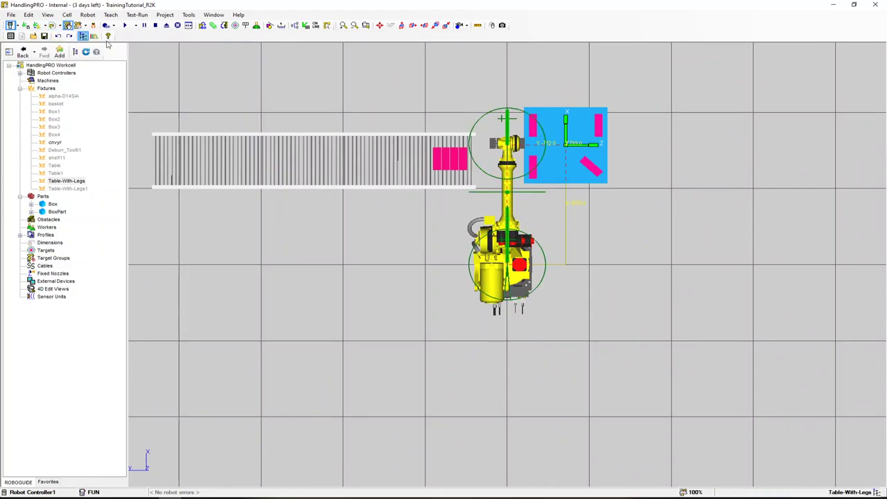
click(494, 279)
right_drag(494, 278, 495, 263)
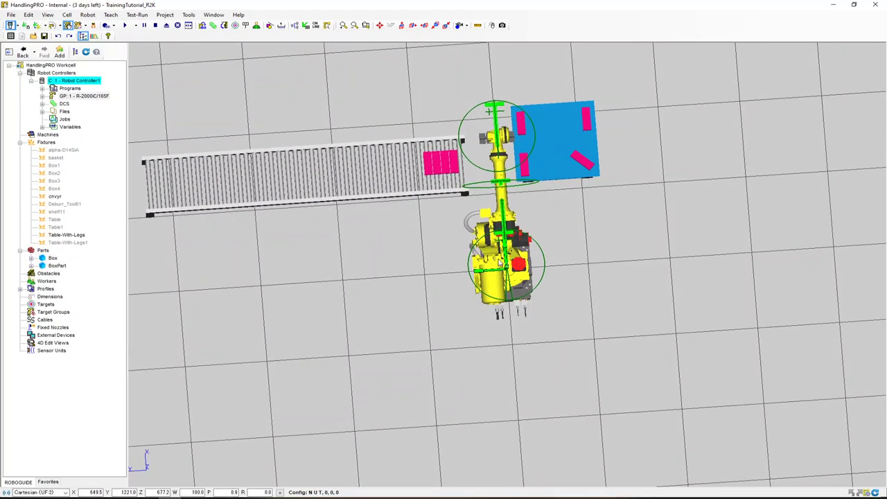
drag(496, 264, 471, 259)
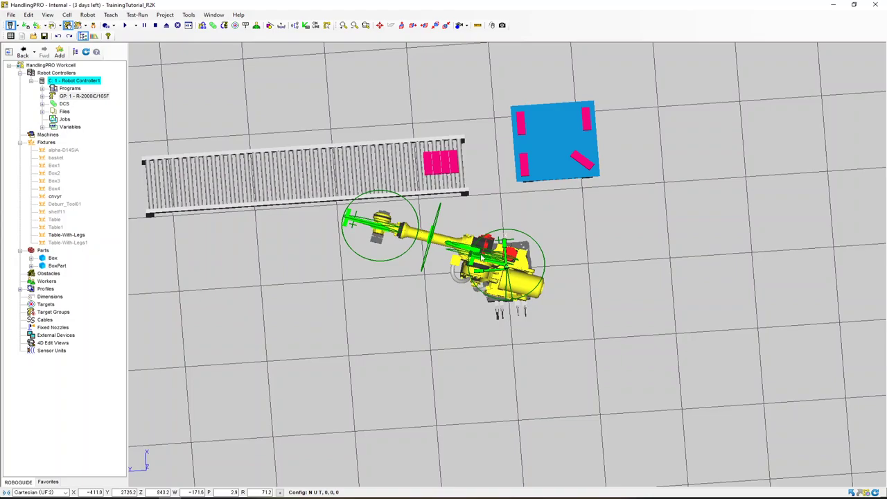
drag(473, 261, 641, 218)
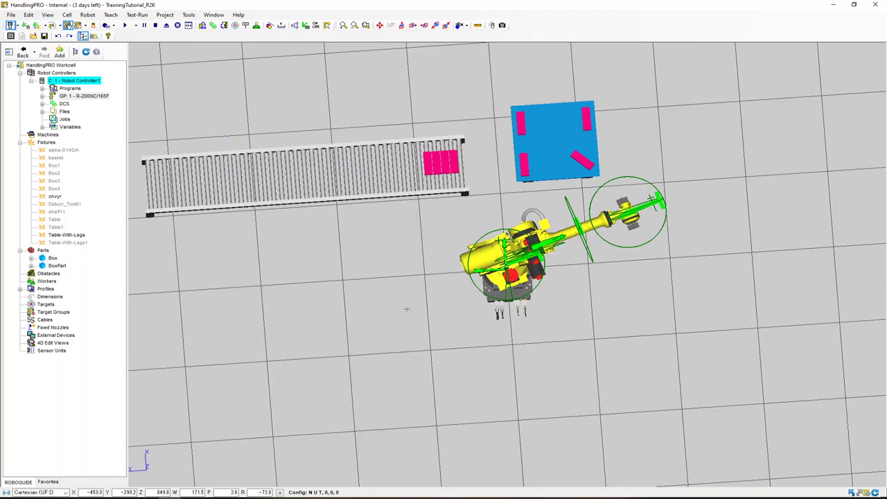
drag(534, 243, 584, 241)
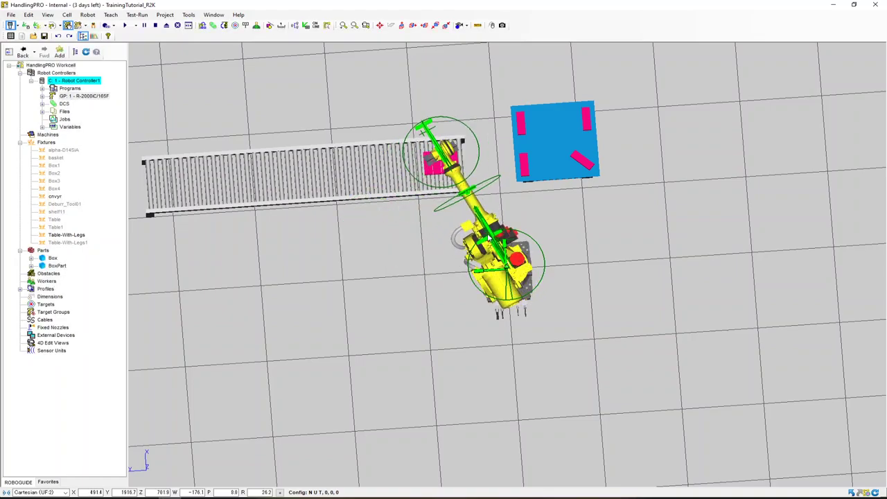
scroll(430, 136, up, 3)
scroll(429, 136, down, 5)
scroll(426, 130, up, 2)
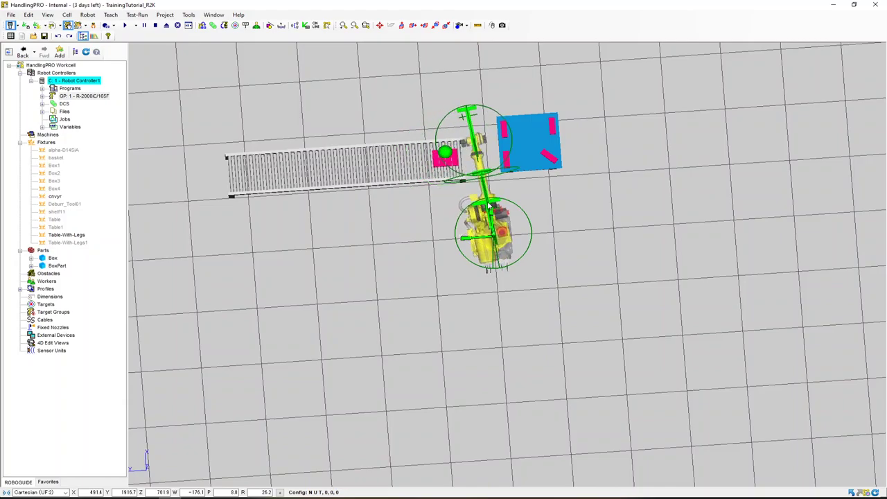
key(alt+t)
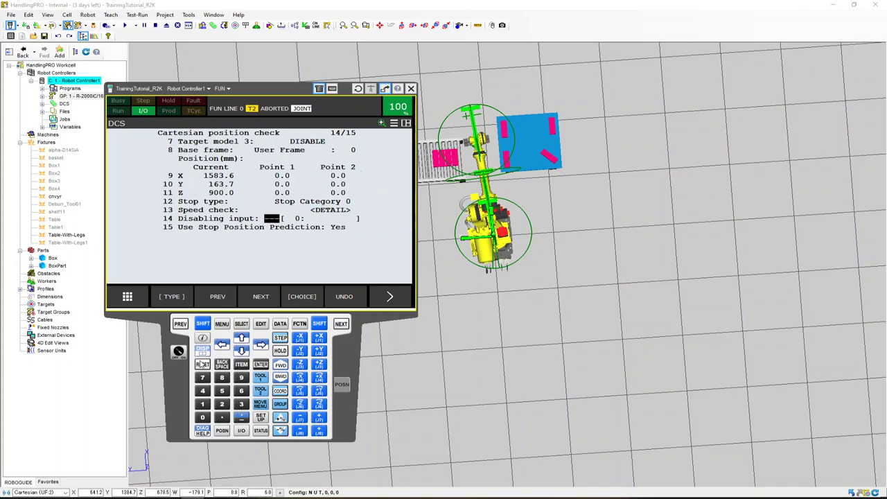
right_click(177, 382)
click(205, 480)
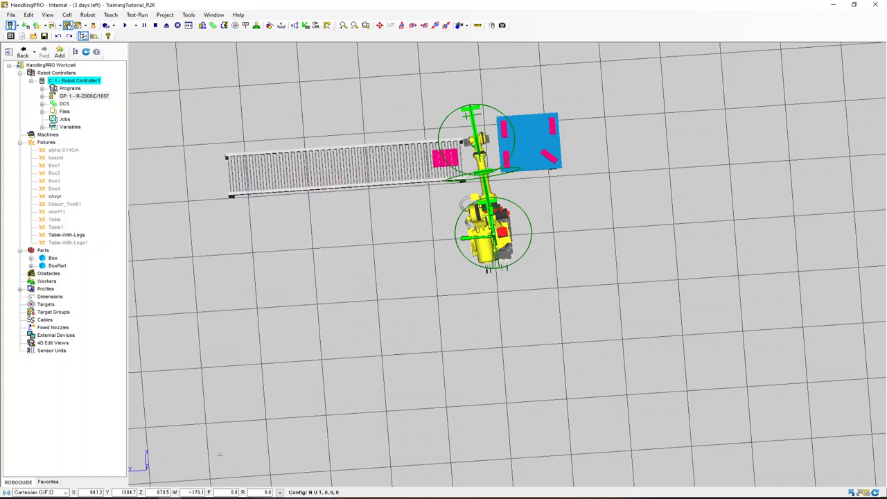
Switch to Snipping Tool, capture the viewer comment about triads with rotational blocks in a new snip, and minimize it
key(alt+Tab)
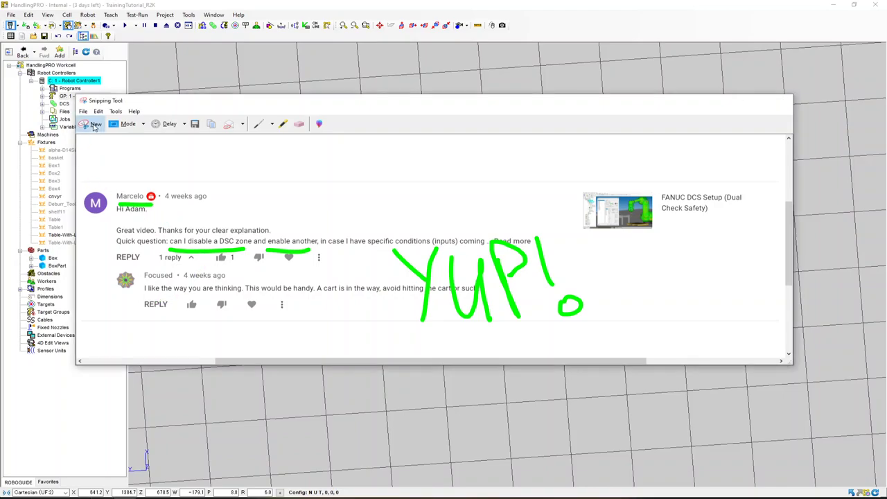
click(94, 125)
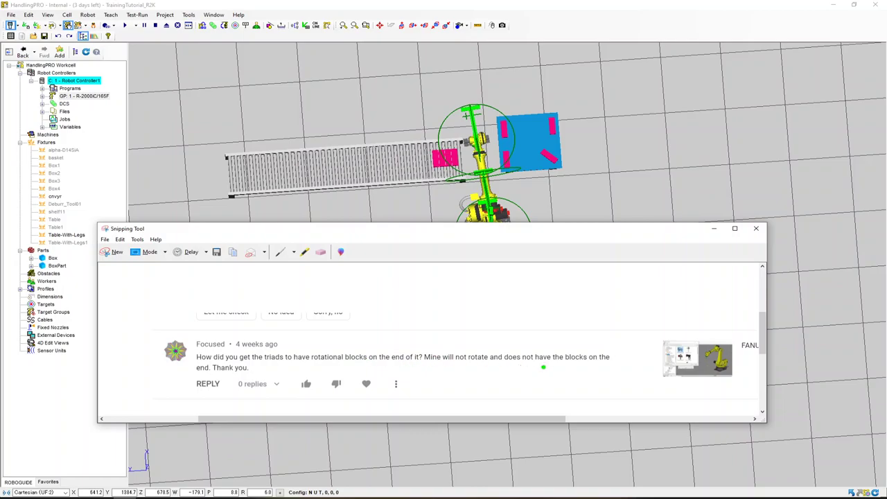
click(713, 229)
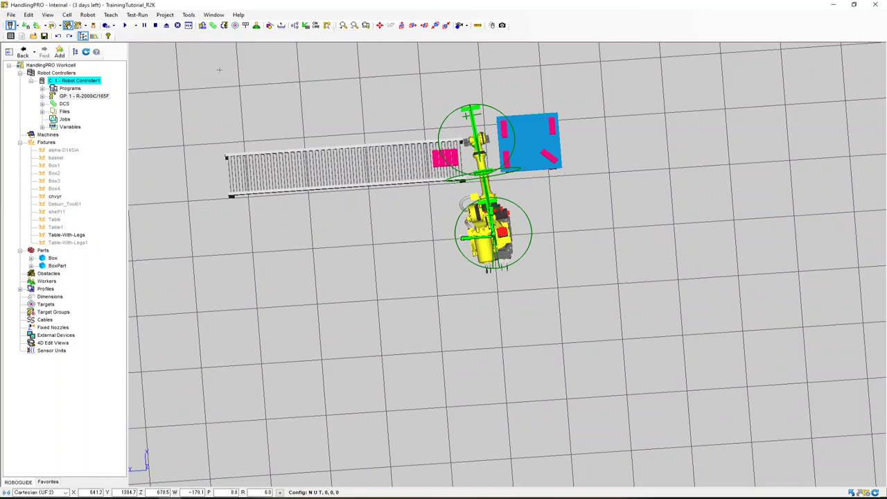
Hide the joint jog handles and move the robot's tool to a point on the surface of the blue table
click(77, 25)
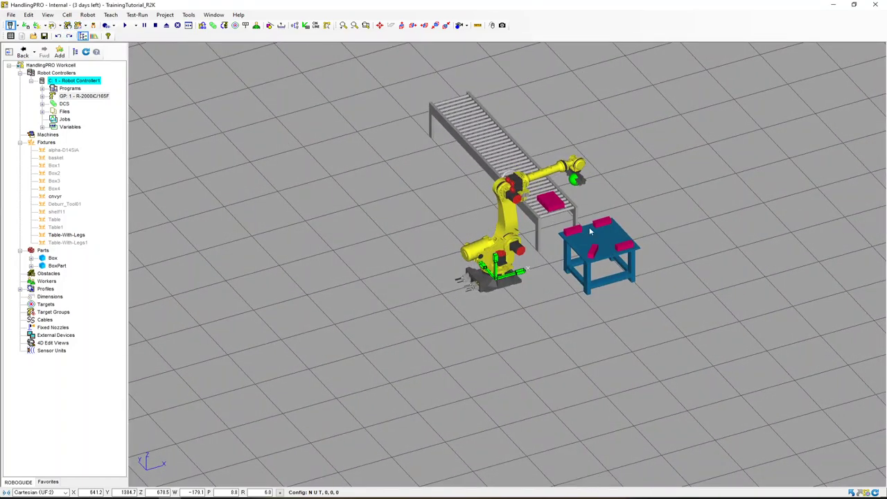
scroll(589, 232, up, 5)
ctrl+shift+click(605, 236)
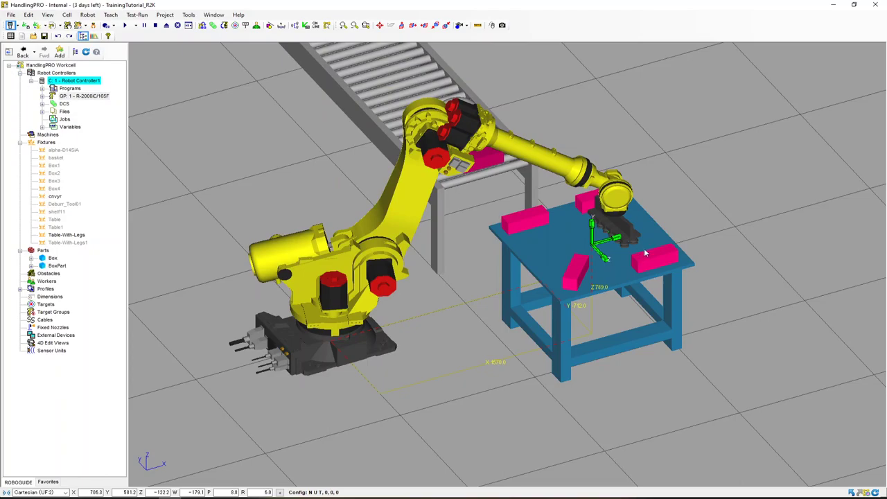
scroll(645, 253, up, 3)
scroll(627, 235, down, 5)
scroll(622, 230, up, 6)
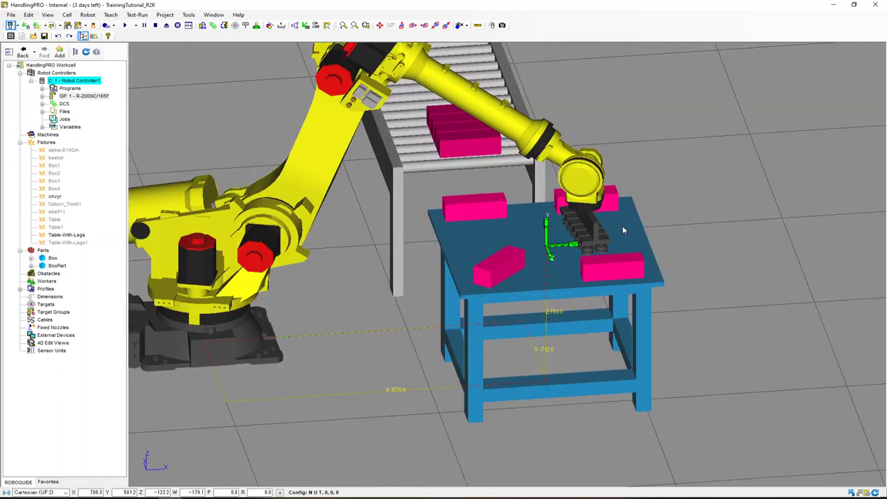
scroll(562, 230, down, 1)
scroll(562, 228, down, 3)
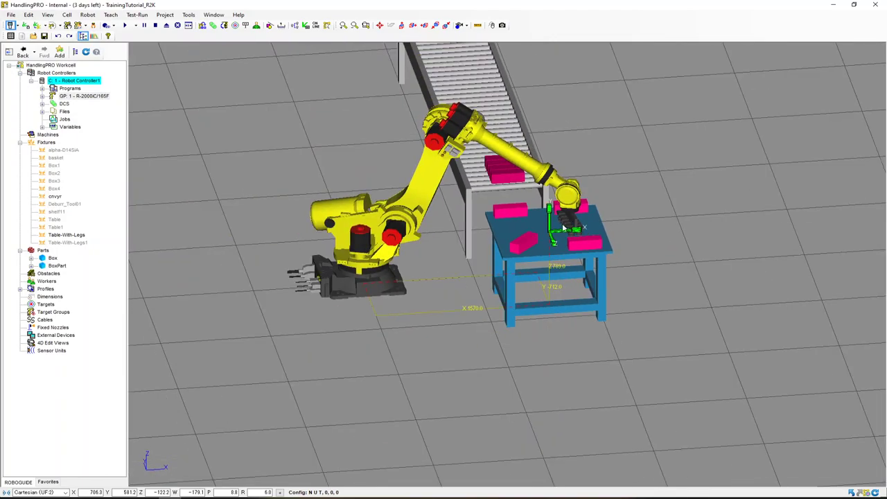
Select the robot's tool triad and examine its colored axes and end blocks at several zoom levels and viewing angles
scroll(565, 227, down, 5)
scroll(567, 225, up, 2)
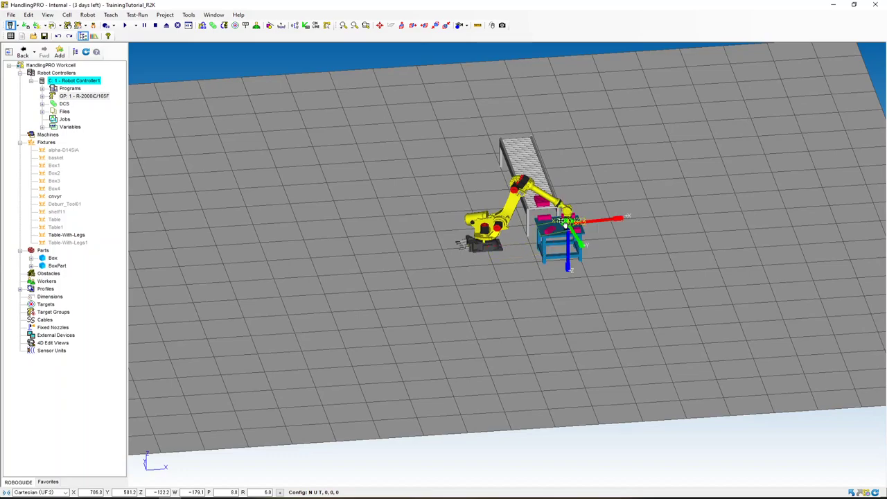
scroll(568, 224, up, 4)
scroll(567, 225, down, 3)
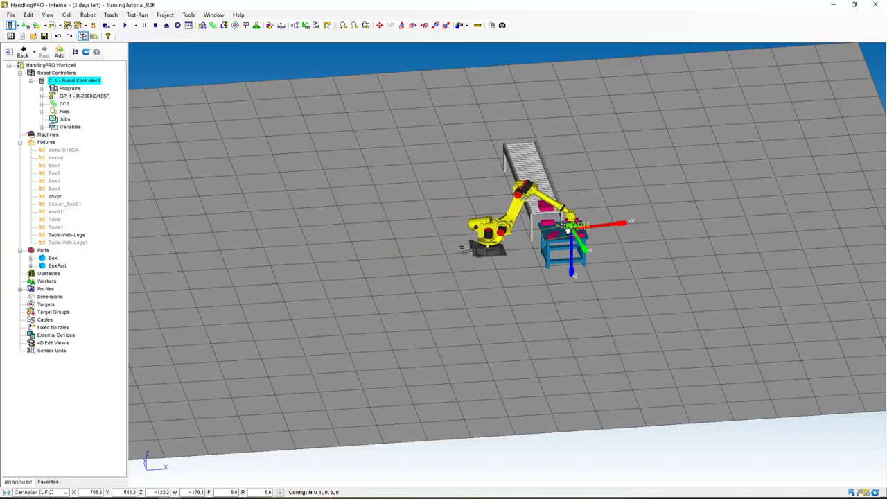
scroll(568, 229, up, 5)
scroll(524, 250, up, 3)
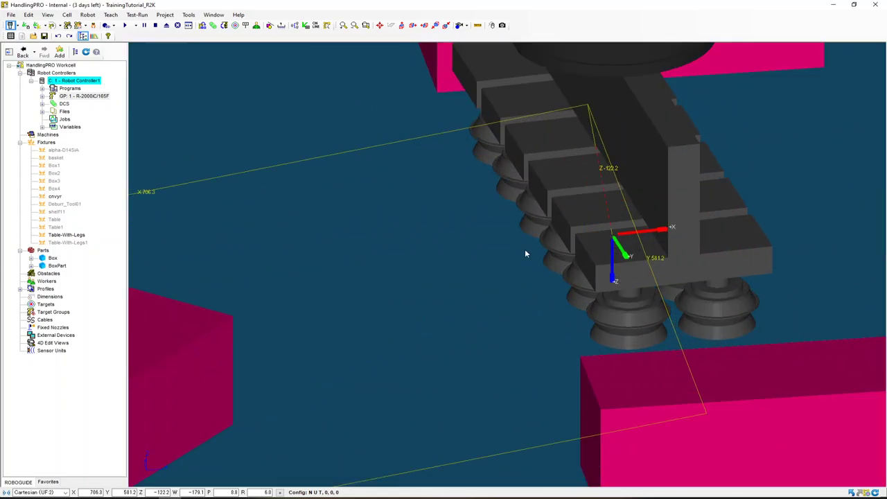
right_drag(524, 250, 649, 250)
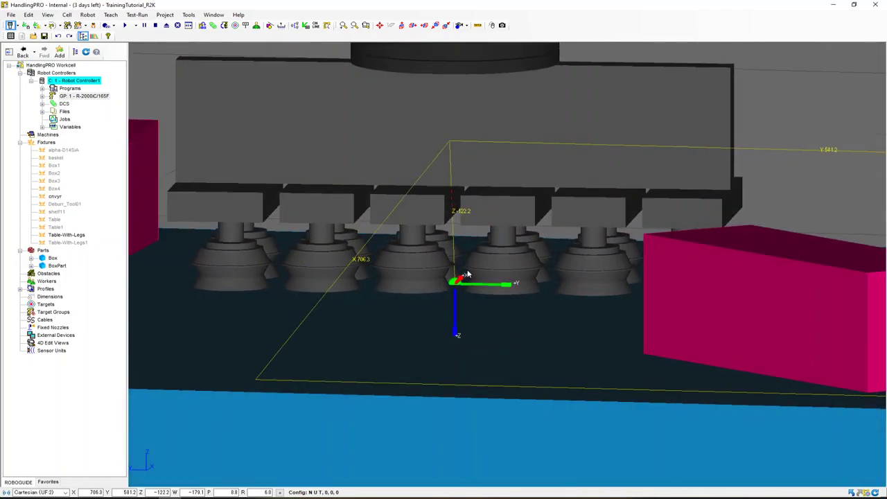
scroll(452, 279, down, 5)
scroll(451, 279, down, 8)
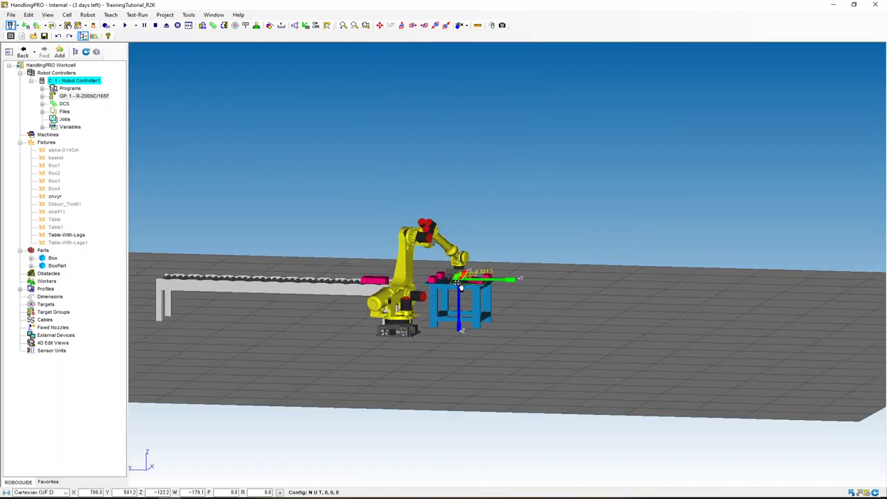
right_drag(451, 279, 458, 279)
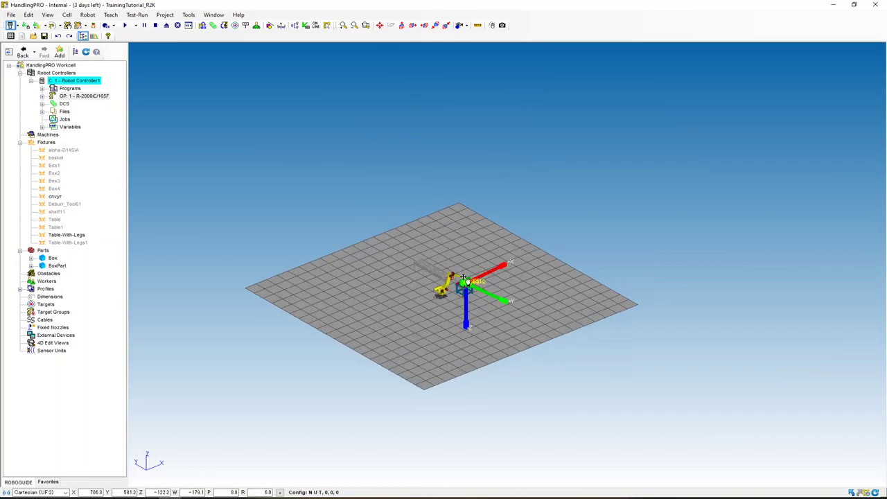
scroll(458, 280, up, 3)
scroll(459, 284, up, 5)
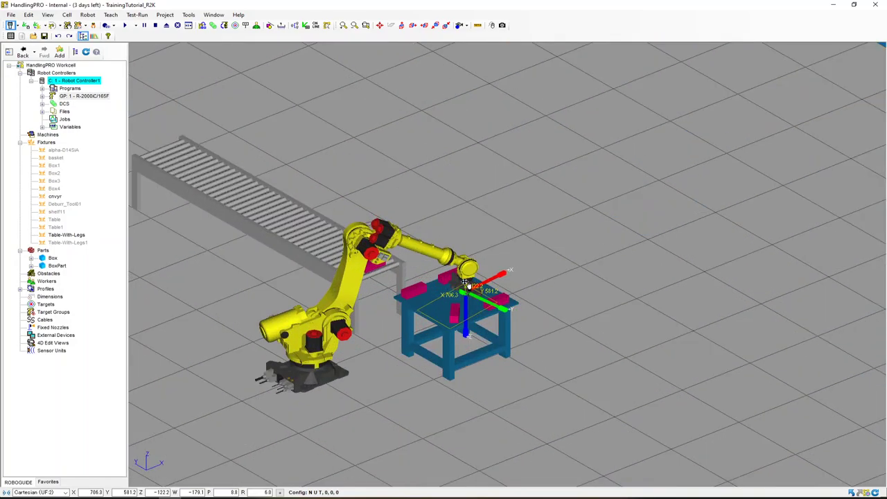
Raise the robot's tool straight up off the blue table along the triad's Z axis, to about Z 273
drag(466, 313, 466, 275)
right_drag(528, 266, 508, 247)
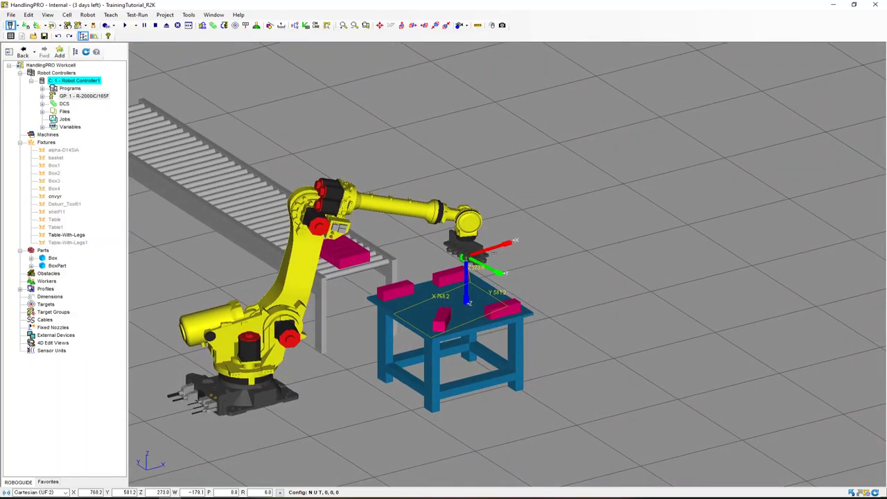
scroll(489, 254, up, 5)
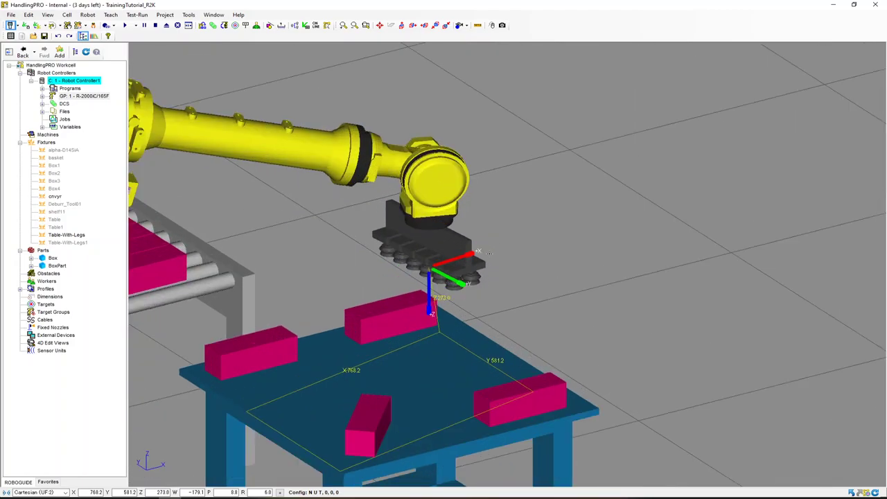
scroll(489, 253, down, 5)
Slide the robot's tool along and rotate it slightly about the triad's X axis, ending at about X 793
mouse_move(495, 249)
mouse_down()
mouse_move(521, 251)
mouse_move(426, 281)
mouse_move(498, 256)
mouse_up()
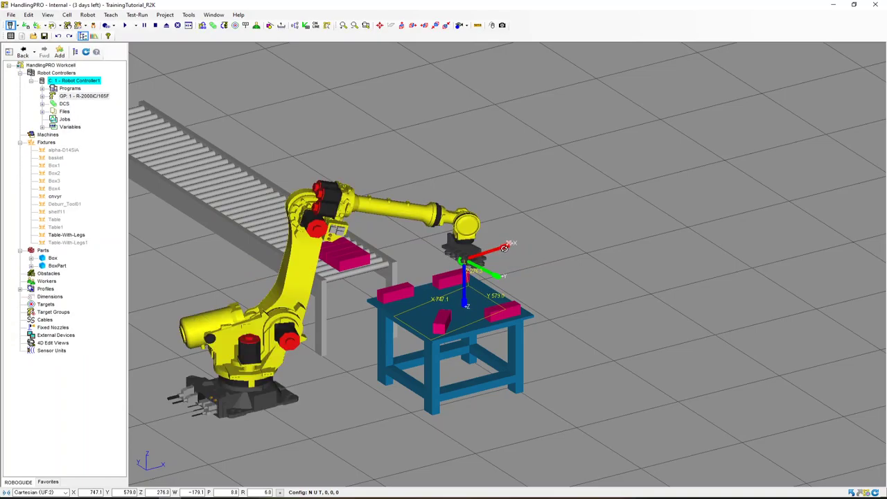
mouse_move(505, 247)
mouse_down()
mouse_move(514, 296)
mouse_move(503, 275)
mouse_move(509, 216)
mouse_move(518, 288)
mouse_move(514, 247)
mouse_up()
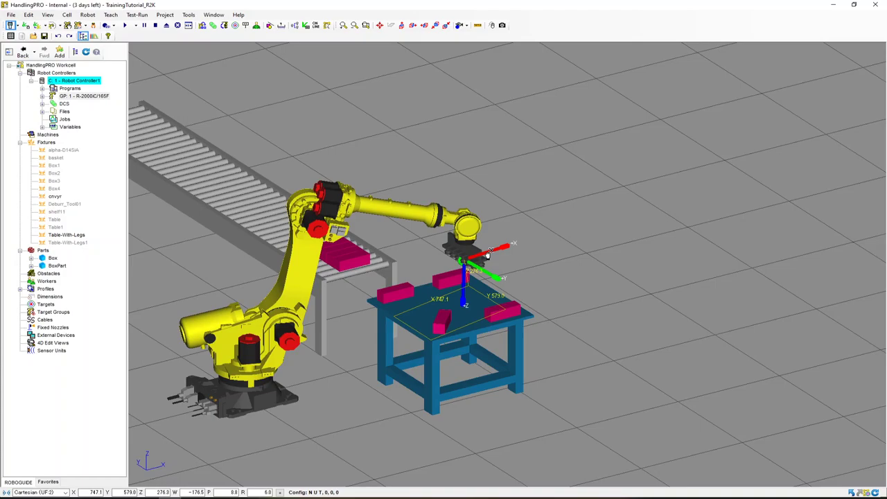
drag(487, 255, 514, 248)
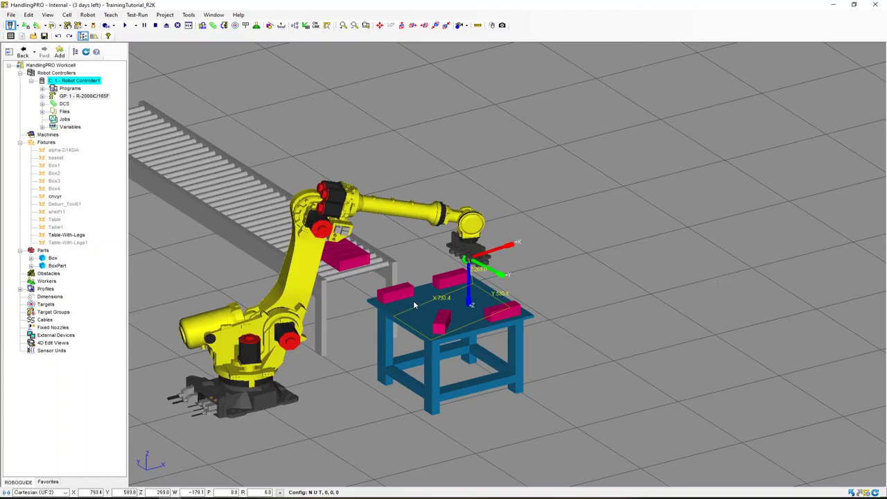
Select the blue table and slide it along its X axis to about X 1552
click(415, 305)
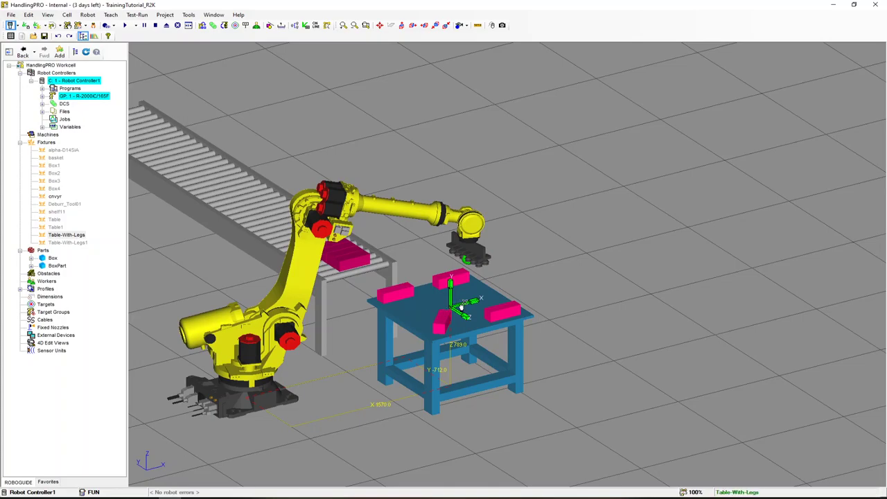
mouse_move(461, 307)
mouse_down()
mouse_move(475, 311)
mouse_move(460, 308)
mouse_up()
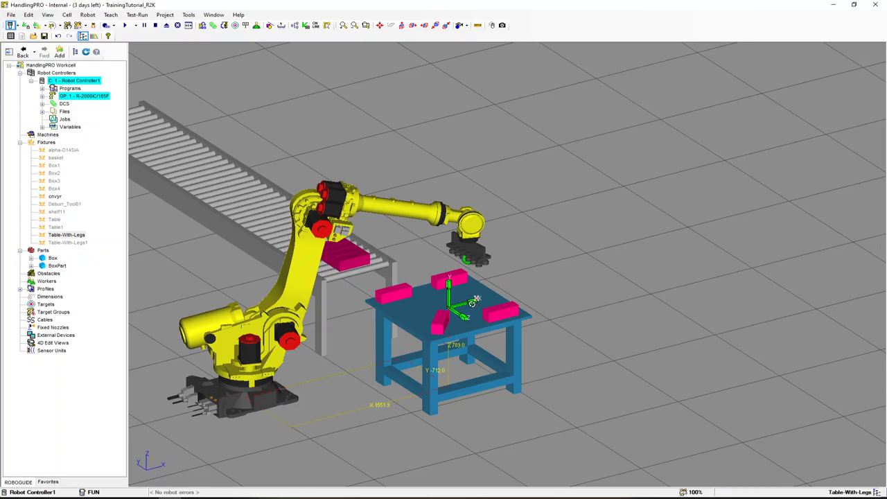
Rotate the blue table slightly about its X axis with the triad's end block and undo the rotation
mouse_move(477, 299)
mouse_down()
mouse_move(485, 308)
mouse_move(471, 305)
mouse_up()
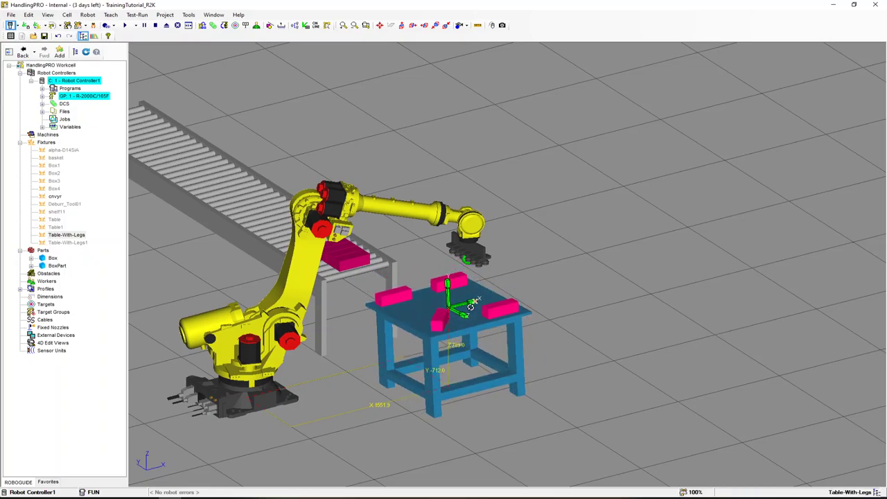
click(58, 36)
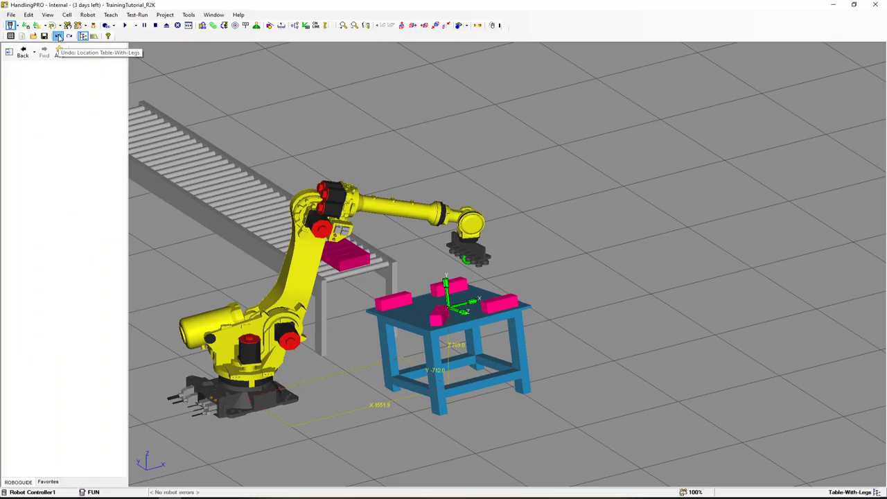
click(58, 36)
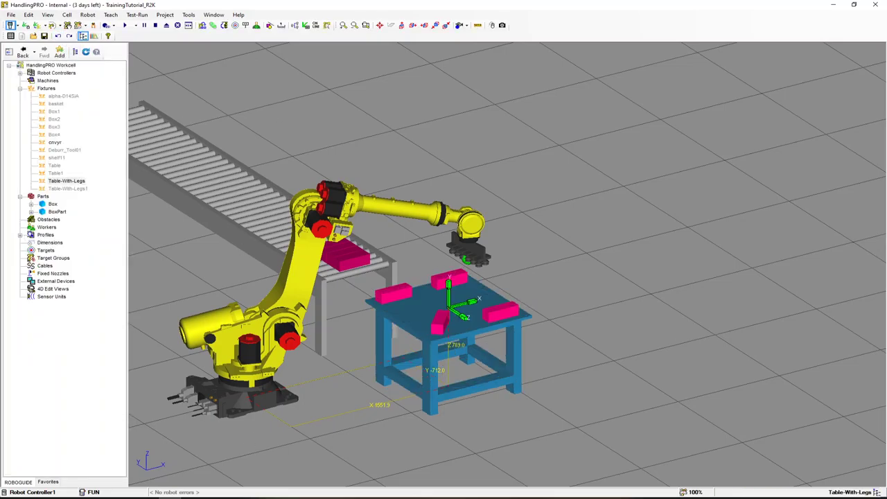
Switch to Snipping Tool, capture the viewer comment about No Go zones on a wall mount robot, enlarge the window to show it, and minimize it
key(alt+Tab)
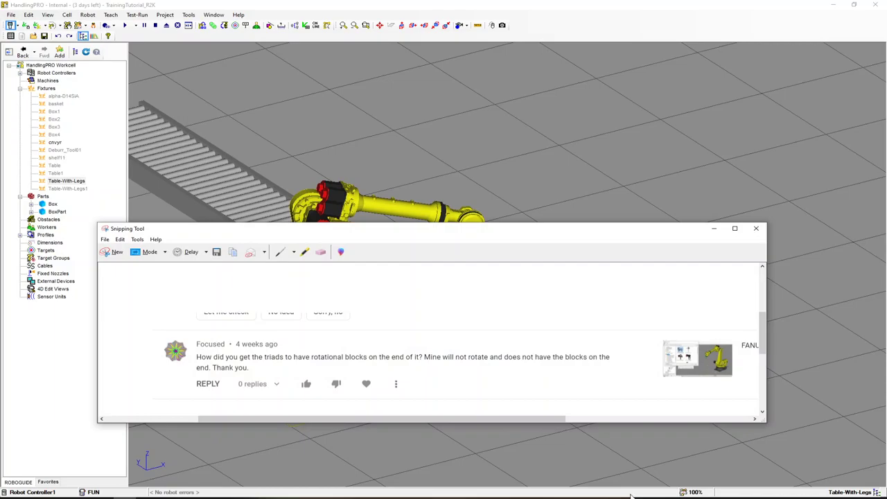
key(alt+Tab)
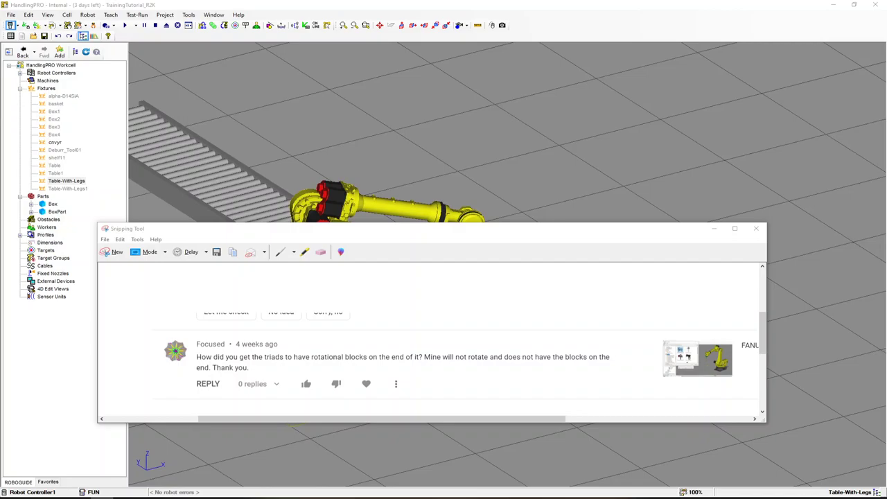
click(112, 251)
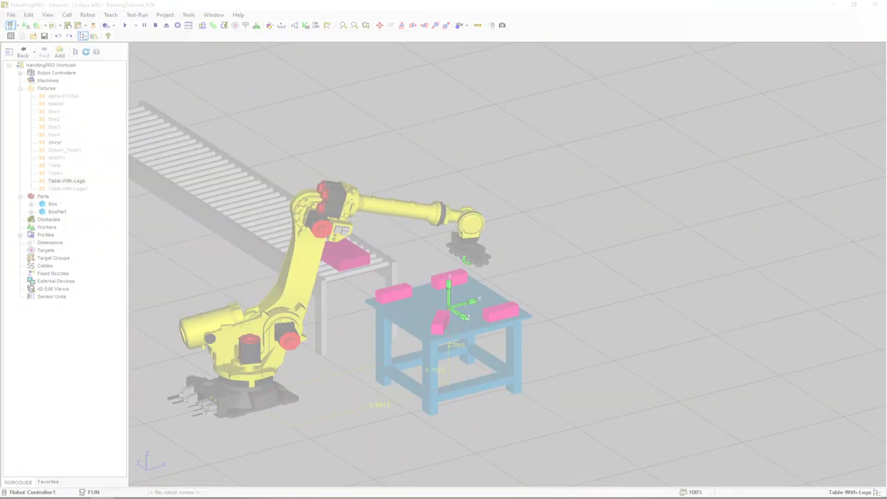
key(Escape)
drag(568, 312, 547, 132)
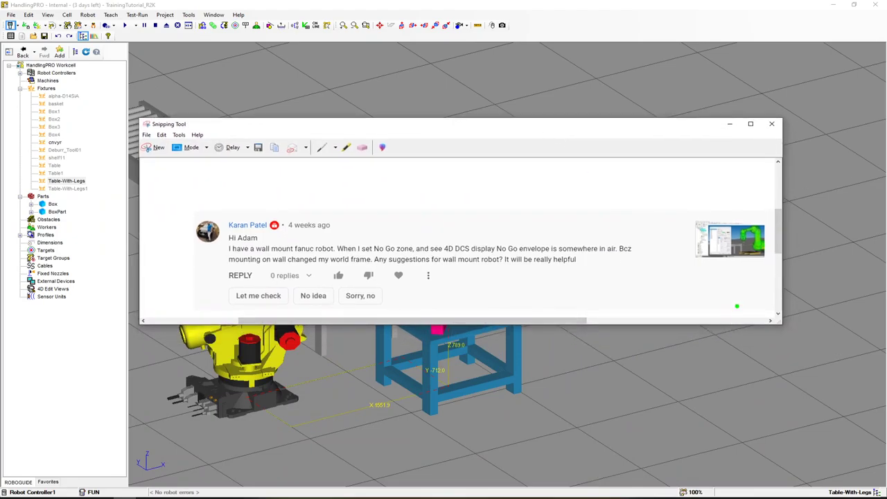
drag(778, 317, 845, 341)
drag(509, 133, 493, 137)
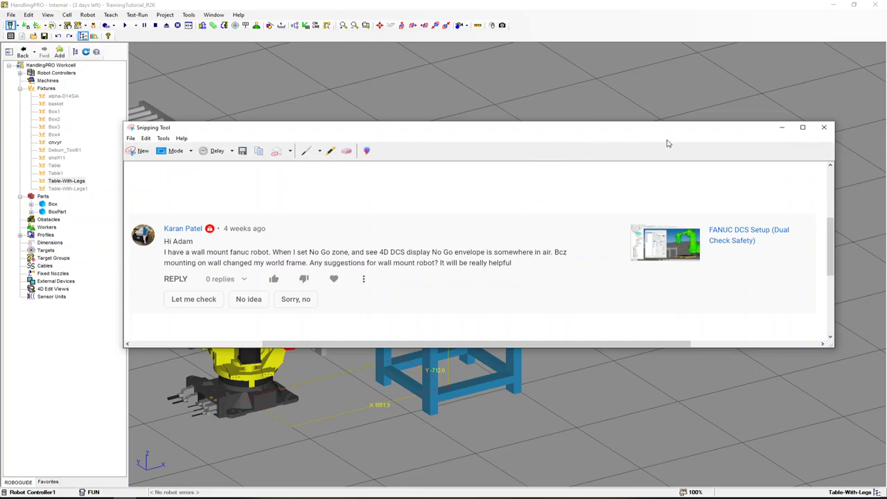
click(781, 127)
Raise the robot's base to about Z 1074 and rotate it a quarter turn about its Y axis into a wall-mount orientation
scroll(464, 259, down, 3)
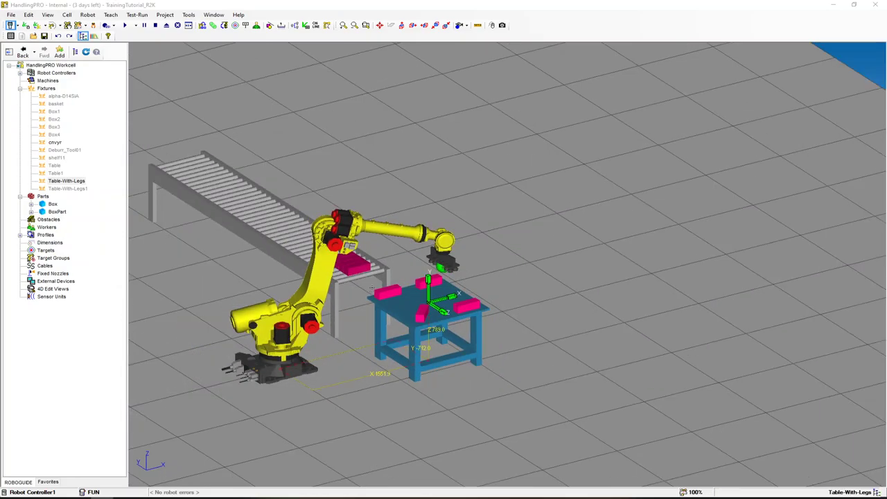
right_drag(465, 259, 286, 343)
click(286, 343)
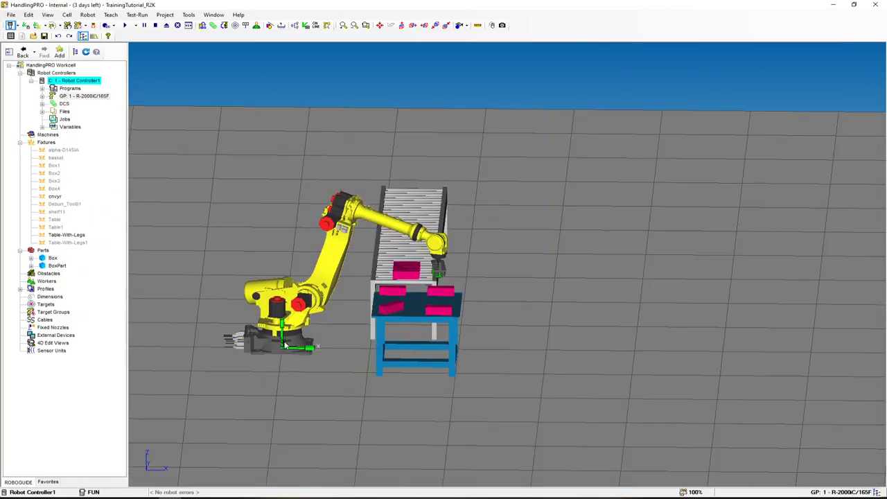
drag(282, 333, 282, 248)
right_drag(282, 248, 312, 252)
ctrl+drag(319, 262, 303, 220)
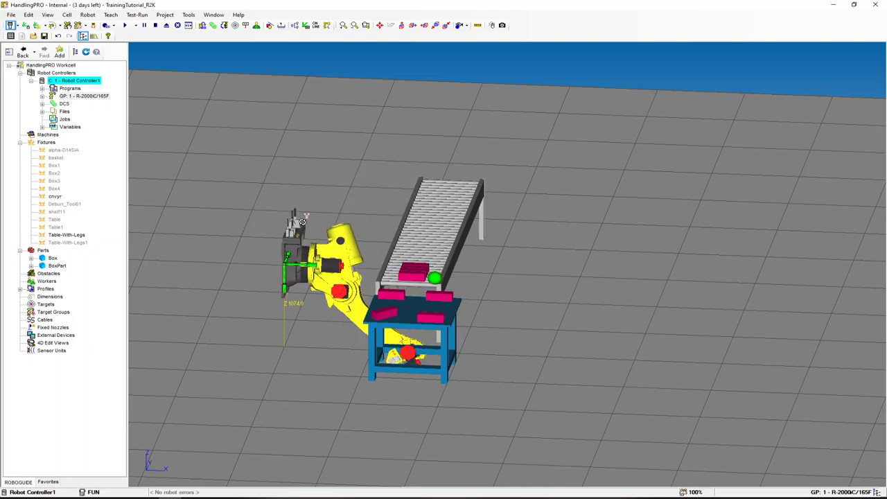
Raise the wall-mounted robot's base along the vertical axis to about Z 2484
ctrl+drag(286, 277, 326, 256)
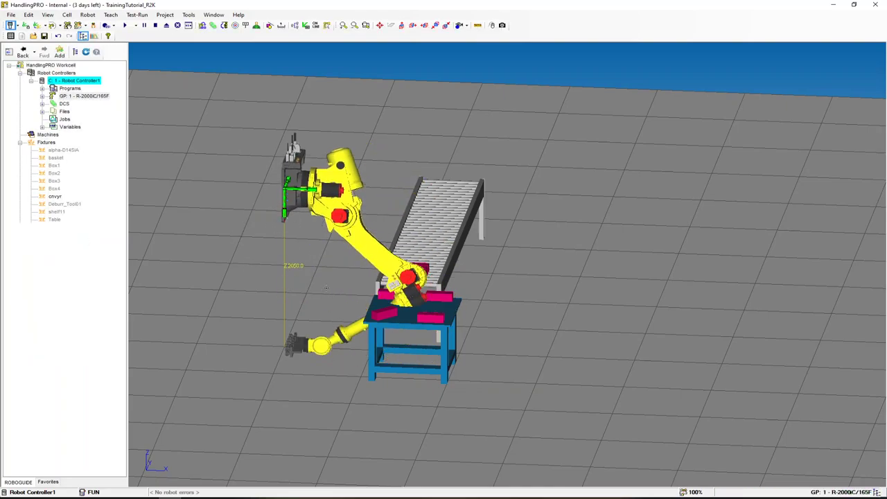
mouse_move(326, 257)
right_down()
mouse_move(341, 259)
mouse_move(335, 279)
mouse_move(325, 274)
right_up()
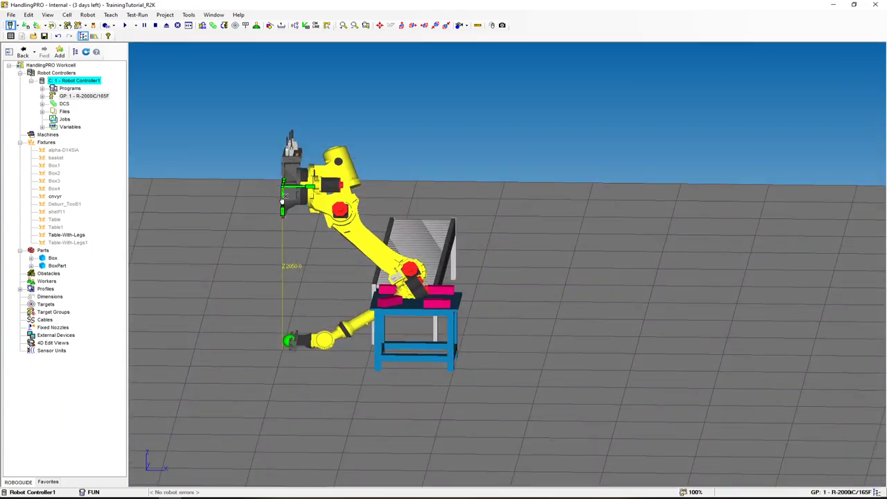
ctrl+drag(281, 208, 280, 184)
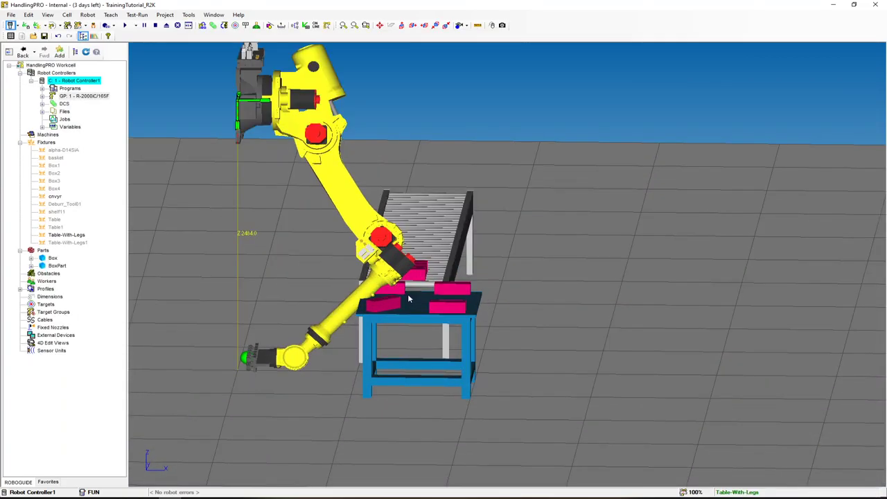
Move the wall-mounted robot's tool to a point on the blue table's top surface
scroll(422, 302, up, 2)
ctrl+shift+click(422, 300)
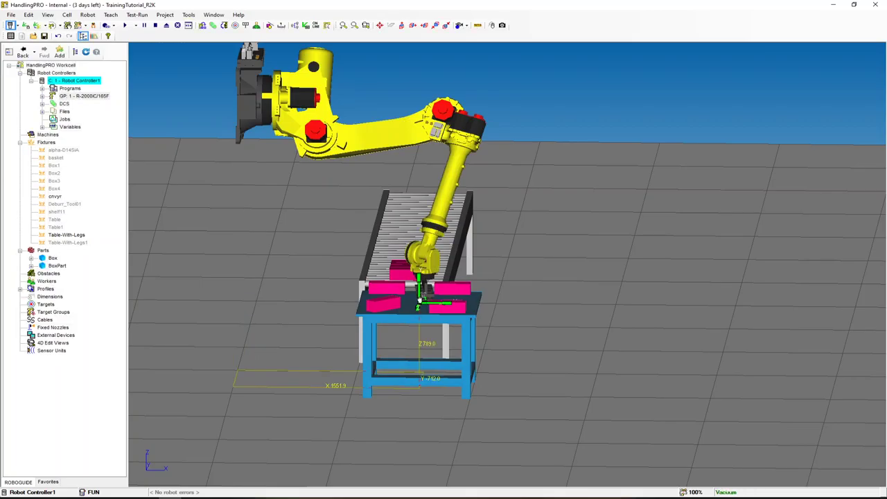
scroll(402, 290, down, 2)
right_drag(402, 291, 682, 215)
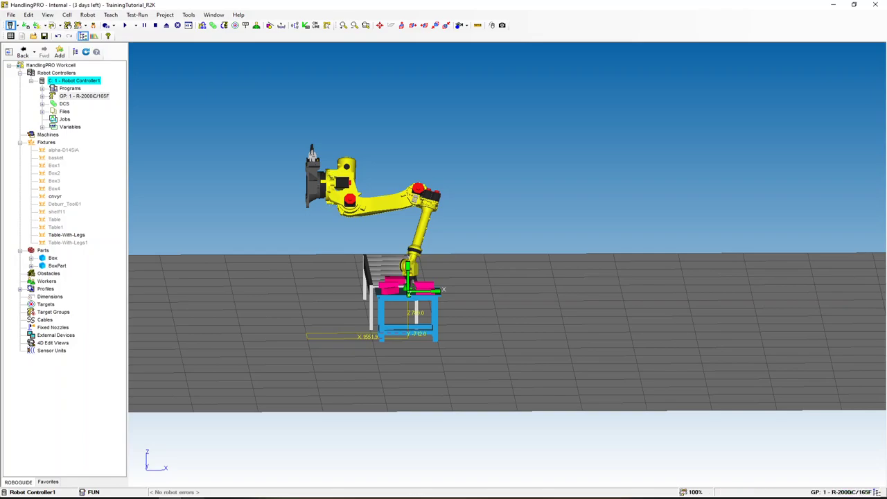
Show the start mode choices for cycling the controller's power on the teach pendant, cancel the restart, and minimize the pendant
key(alt+t)
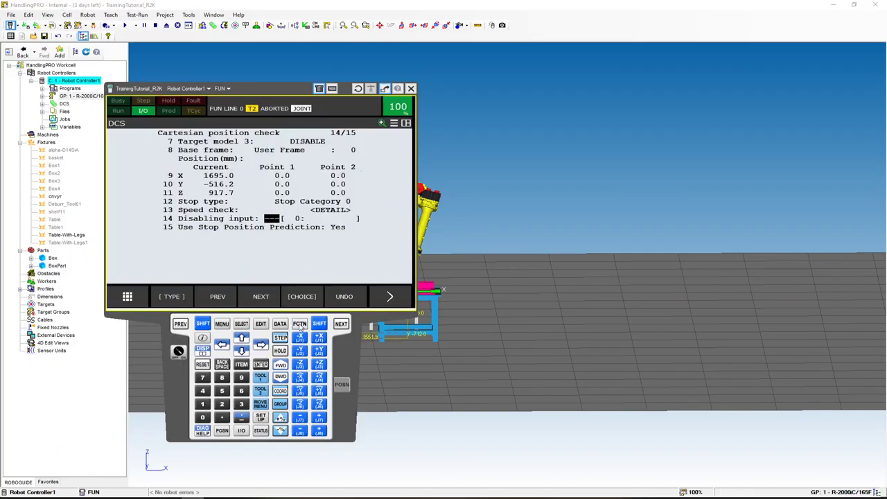
click(300, 324)
click(292, 237)
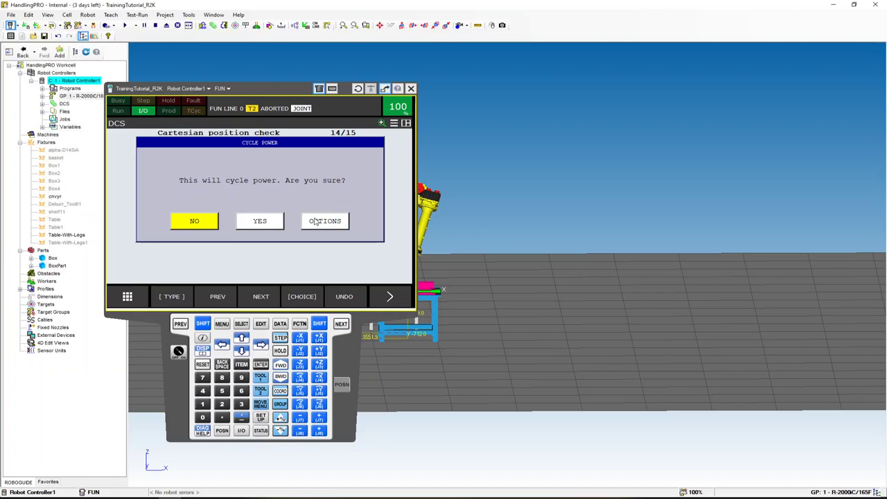
click(328, 225)
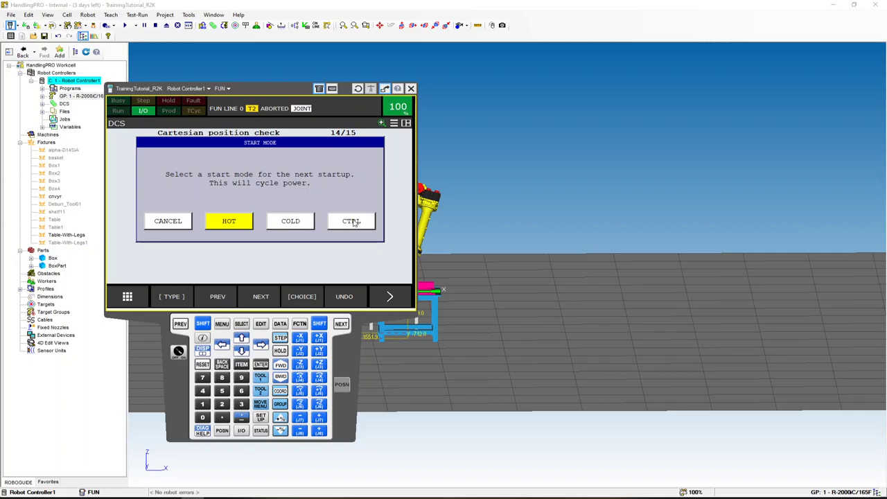
click(182, 222)
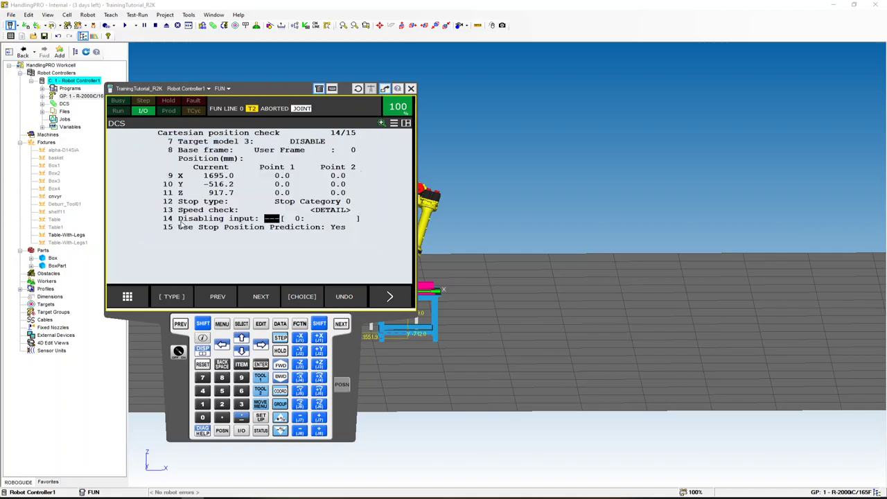
mouse_move(271, 88)
mouse_down()
mouse_move(279, 109)
mouse_move(270, 105)
mouse_up()
right_click(177, 393)
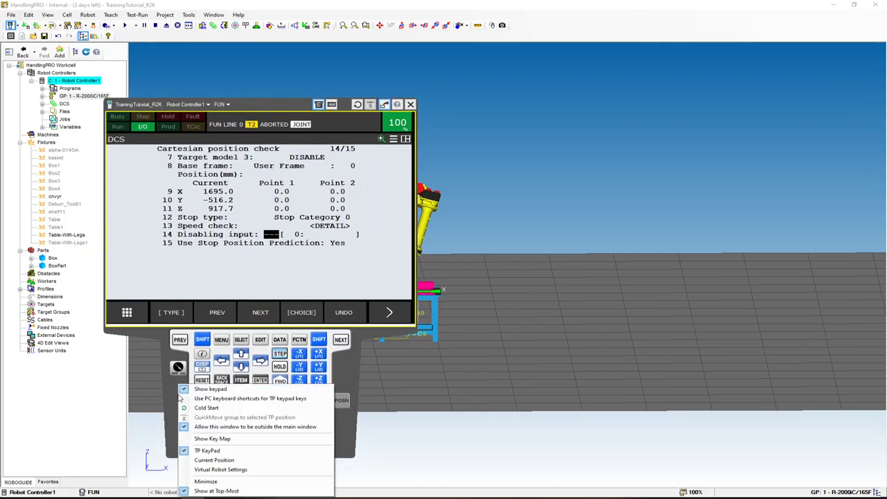
click(205, 481)
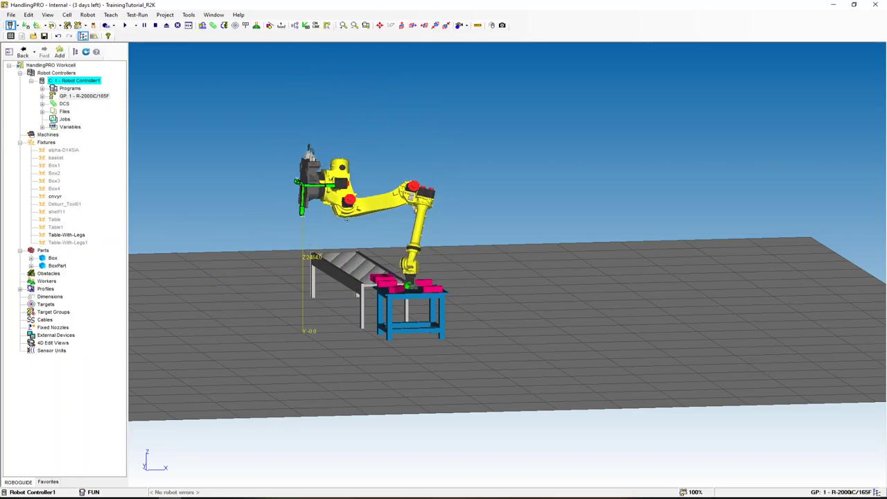
Review the DCS Cartesian position check on the teach pendant, minimize it, and inspect the wall-mounted robot up close
right_drag(386, 230, 376, 236)
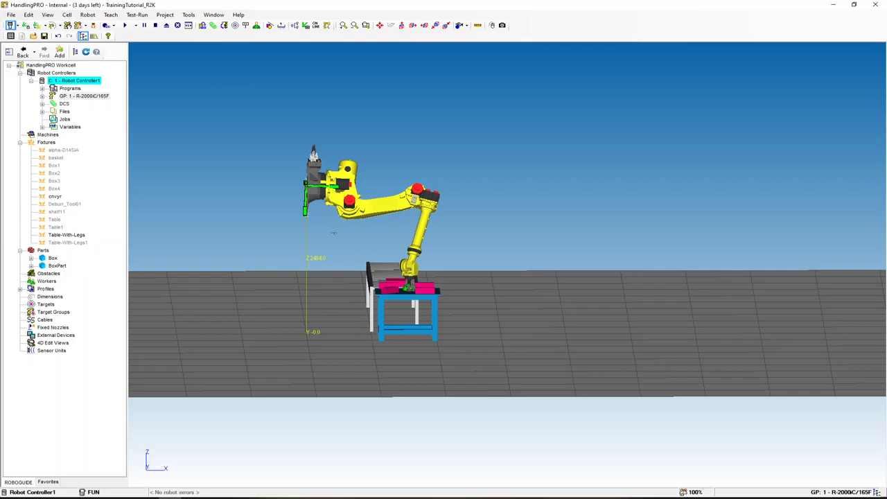
key(alt+t)
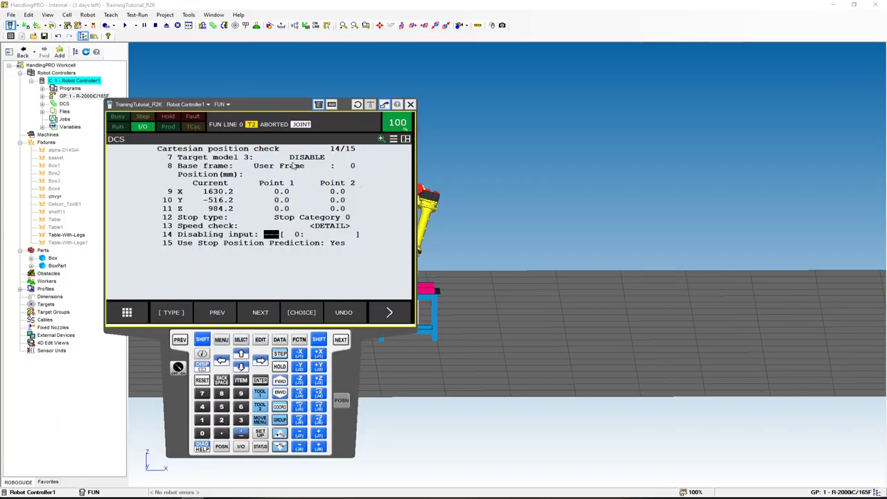
right_click(190, 388)
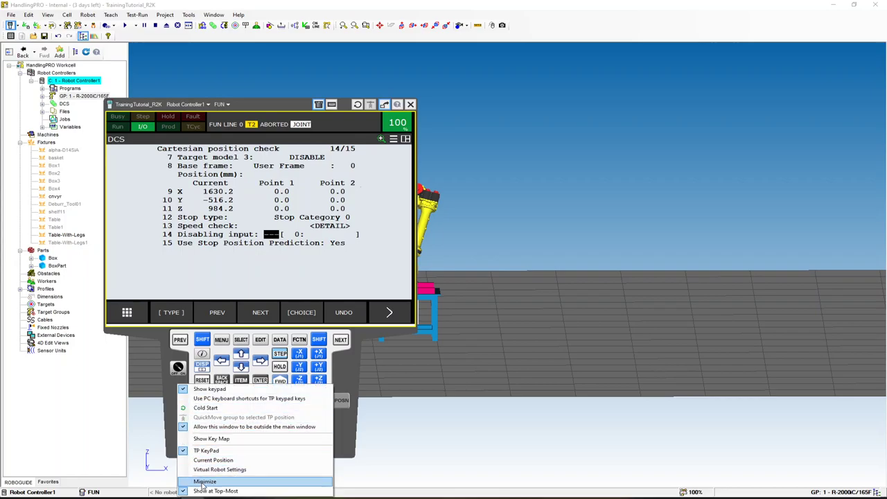
click(228, 487)
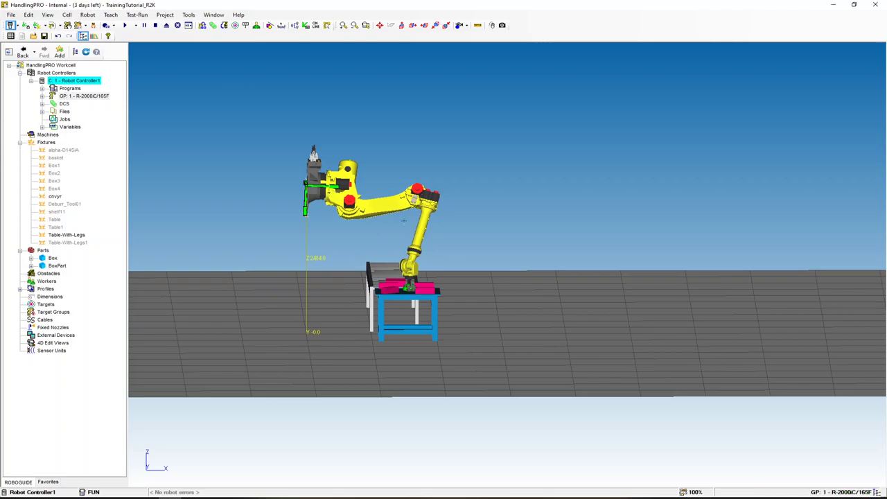
scroll(342, 195, up, 5)
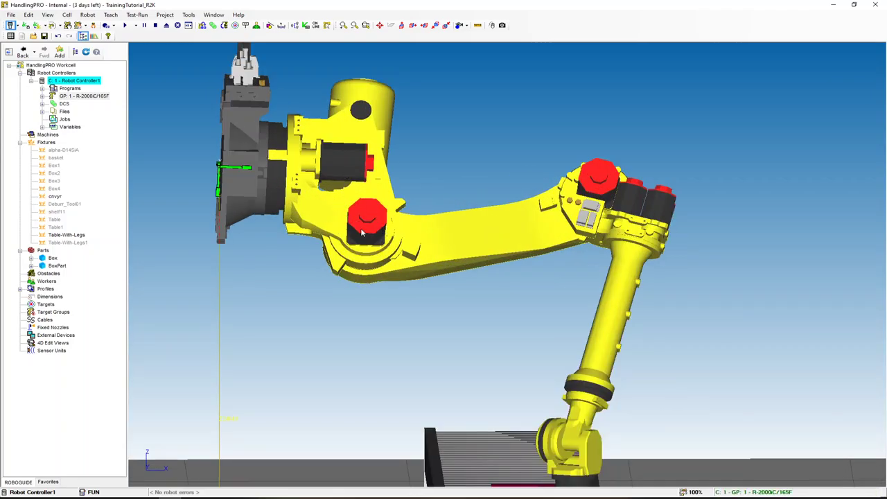
scroll(357, 218, down, 3)
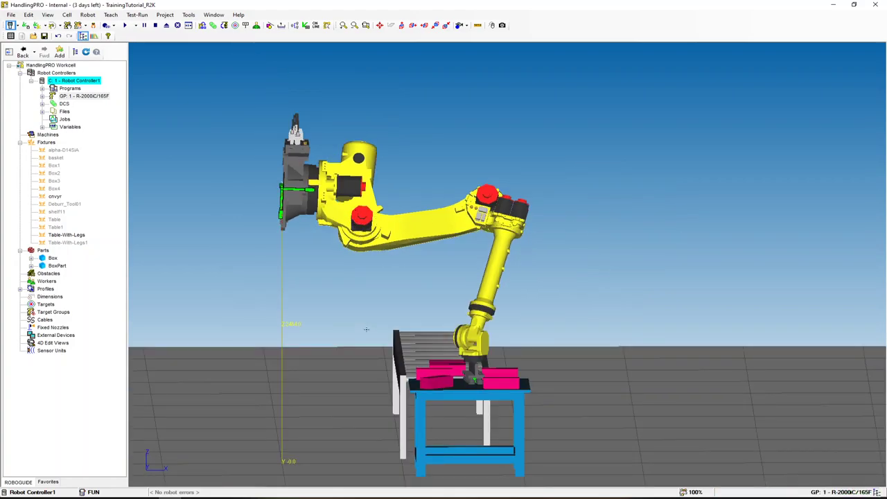
Undo the robot's location changes until it stands upright on the floor at its original position beside the conveyor and table
scroll(361, 223, down, 3)
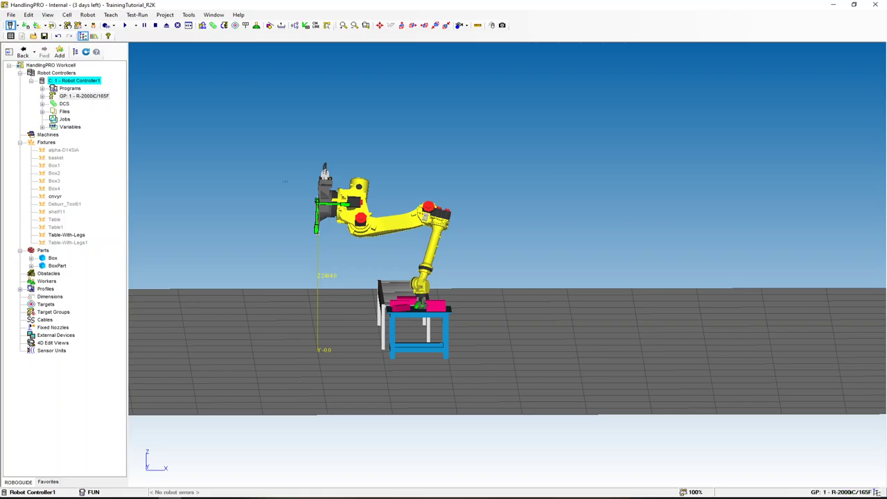
click(57, 36)
click(57, 36)
click(57, 36)
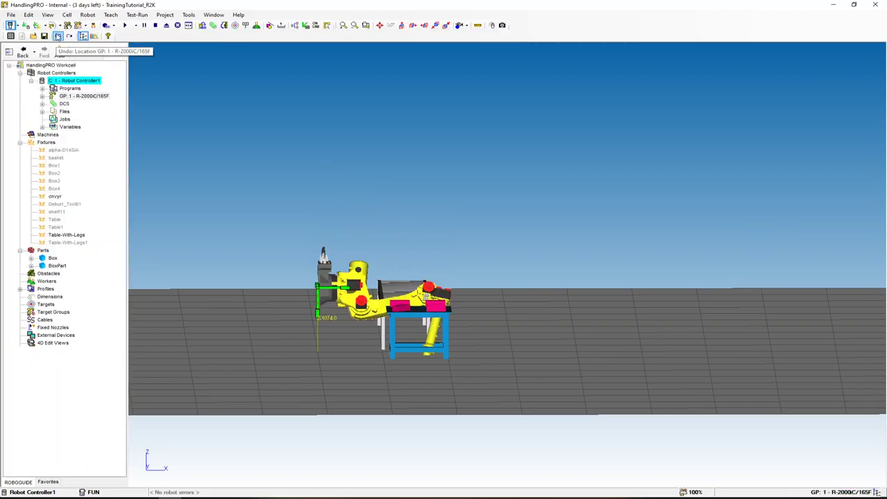
click(58, 36)
click(58, 36)
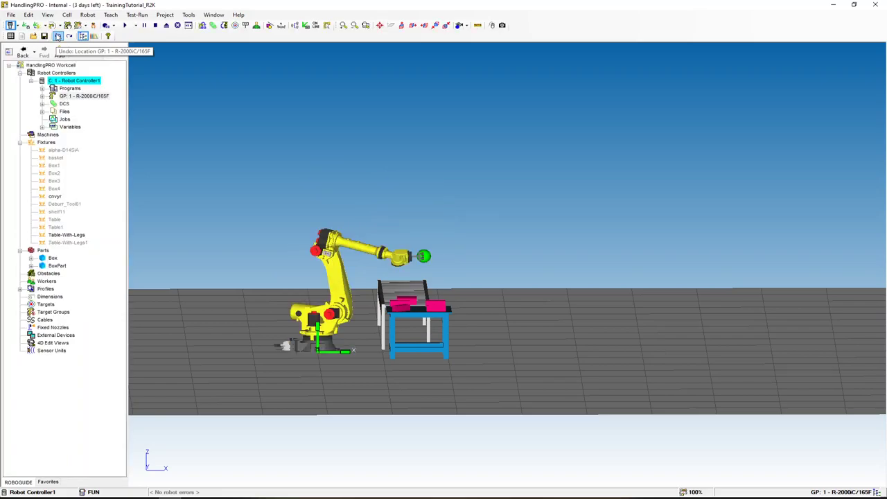
right_drag(309, 290, 310, 320)
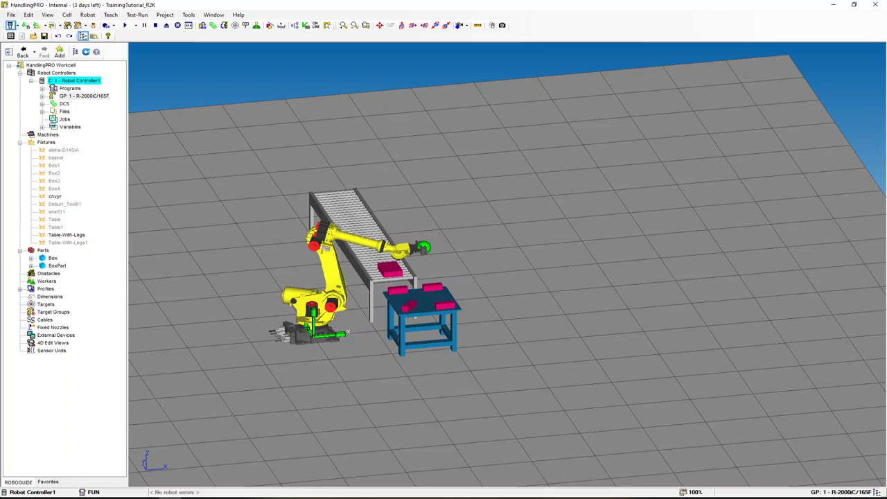
Switch to the Snipping Tool, capture the viewer comment about the missing iRVision 2D package, and enlarge the window to fit it
key(alt+Tab)
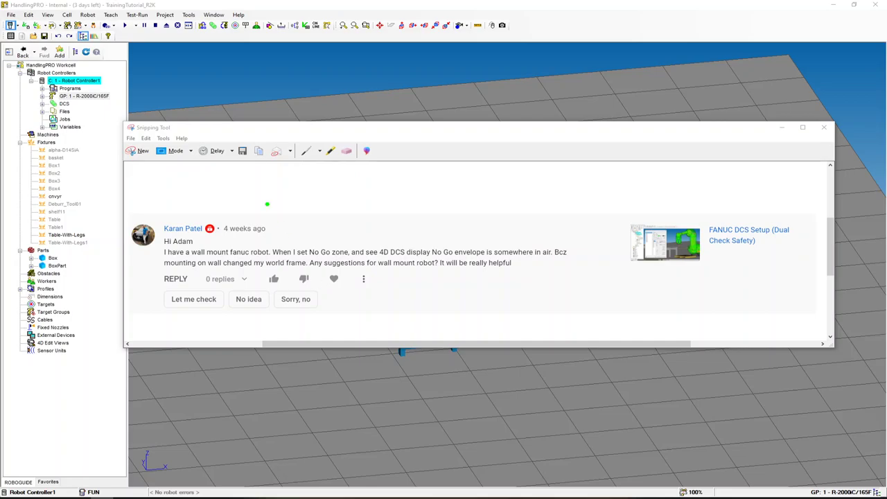
click(136, 150)
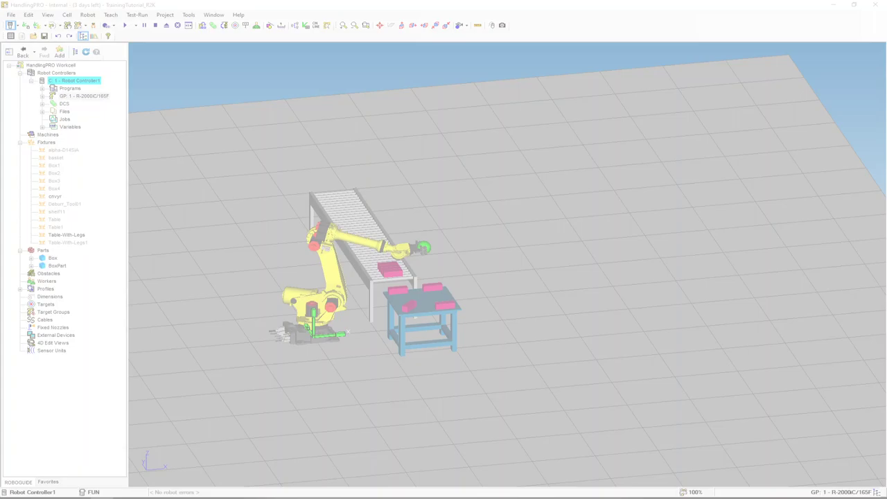
key(Escape)
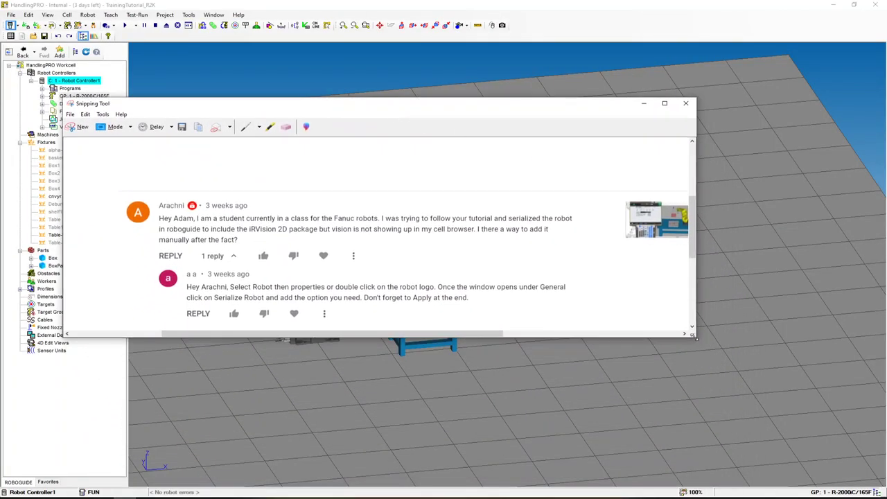
drag(693, 335, 779, 370)
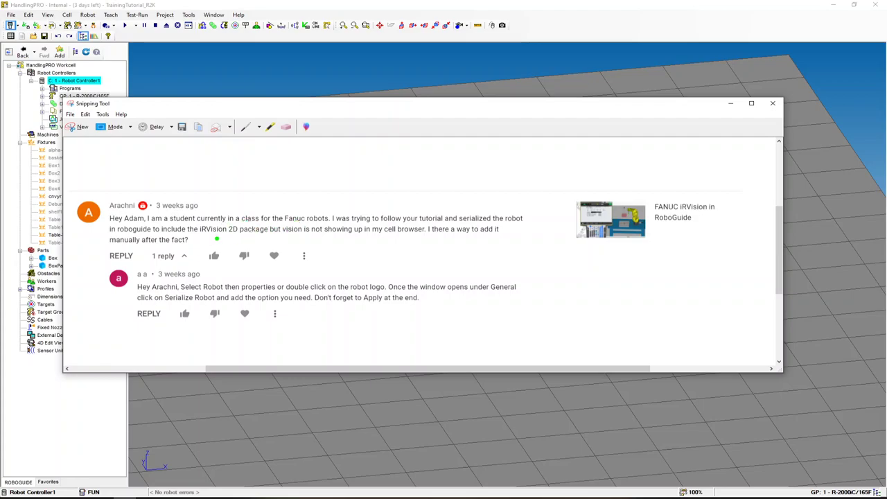
Underline "iRVision 2D package" and "up in my cell browser", bracket the reply, mark "Serialize Robot" with an arrow, and minimize the capture
drag(208, 236, 263, 236)
drag(355, 236, 422, 237)
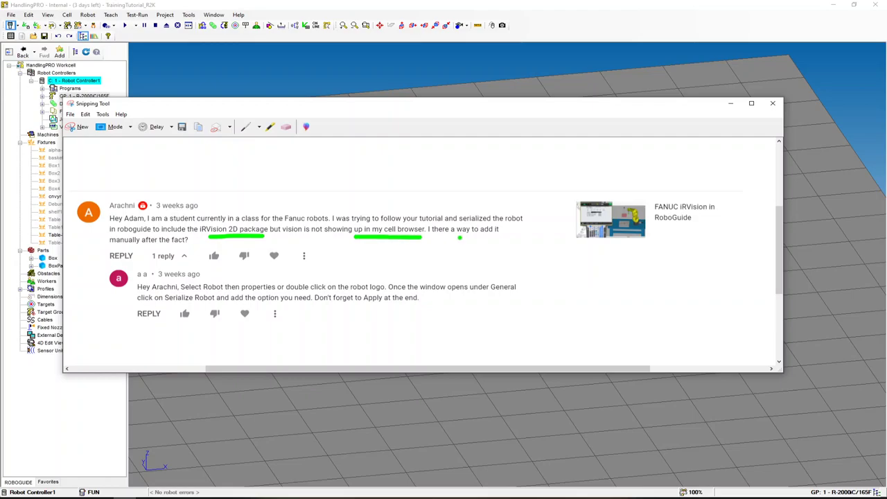
mouse_move(131, 262)
mouse_down()
mouse_move(87, 275)
mouse_move(86, 336)
mouse_move(253, 336)
mouse_up()
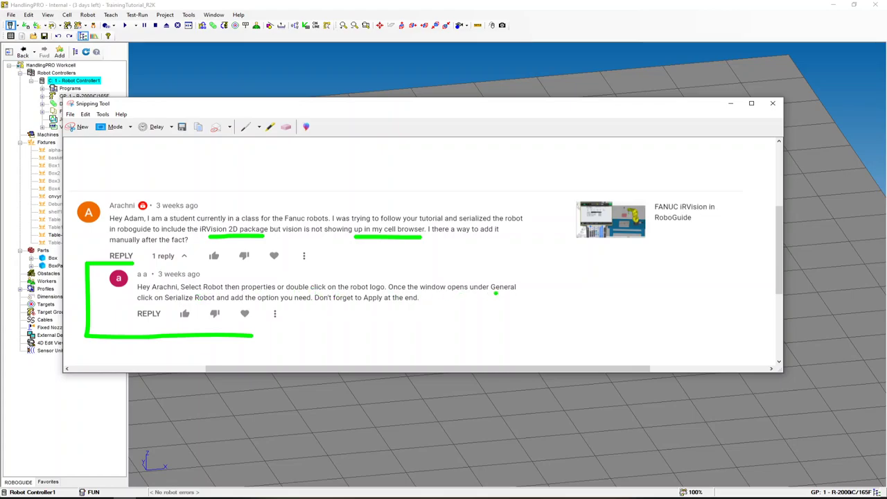
mouse_move(169, 303)
mouse_down()
mouse_move(220, 302)
mouse_move(167, 305)
mouse_move(208, 308)
mouse_move(179, 312)
mouse_move(199, 320)
mouse_up()
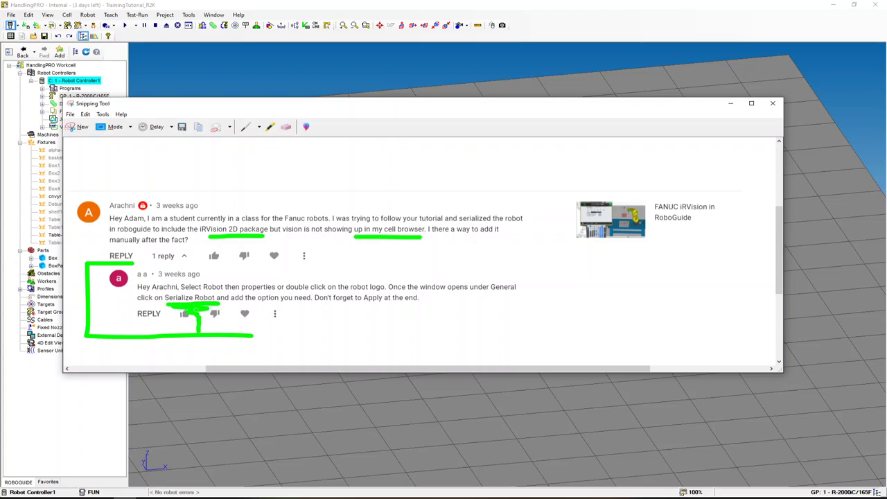
click(731, 106)
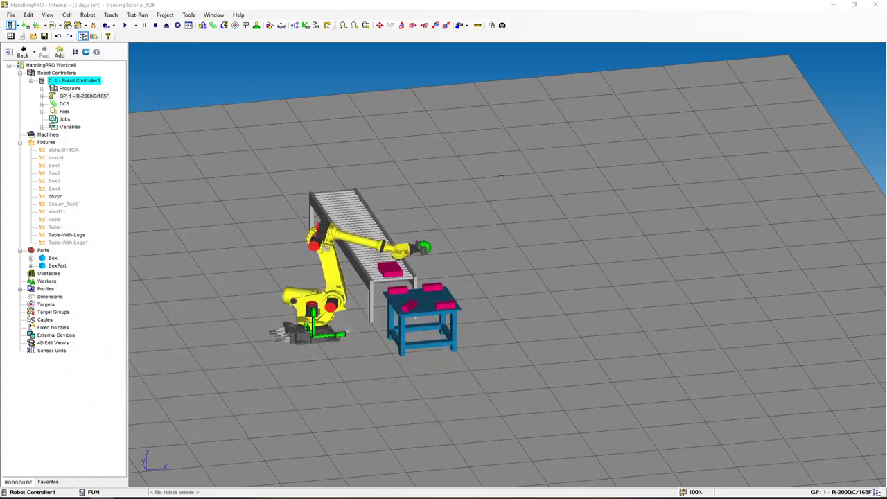
View the properties of Robot Controller1 and open those of its R-2000iC/165F robot
double_click(56, 73)
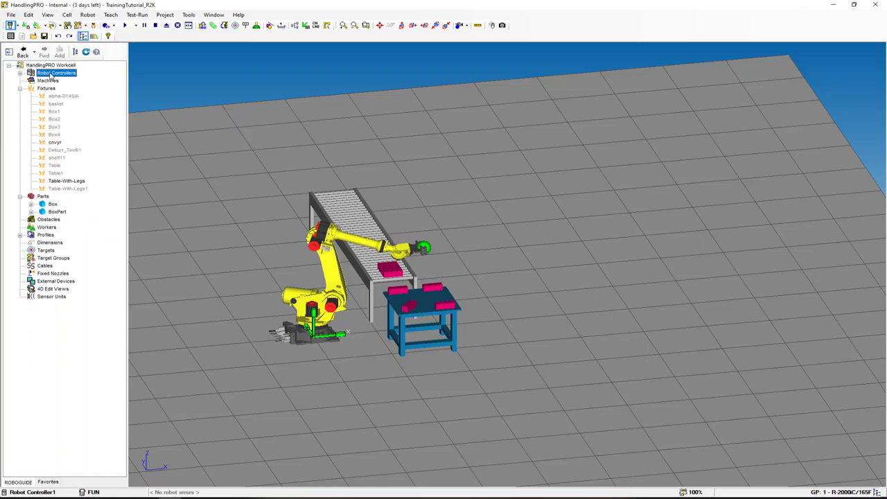
click(21, 74)
right_click(42, 82)
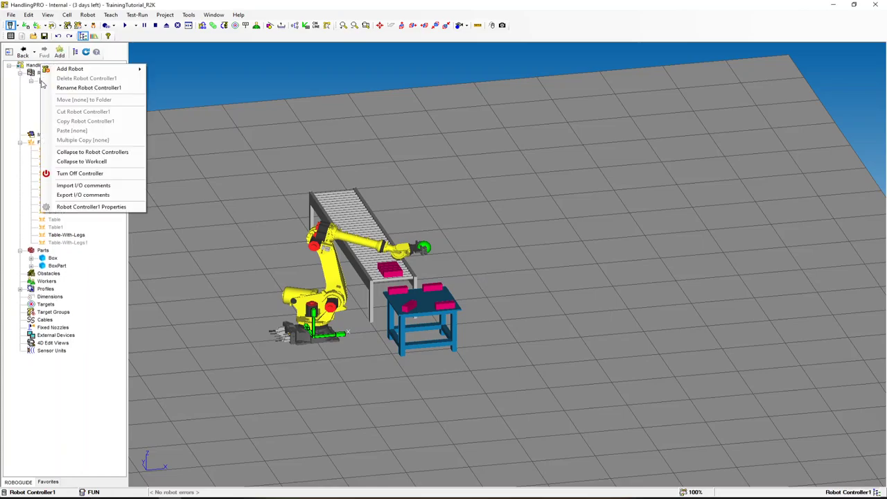
click(102, 207)
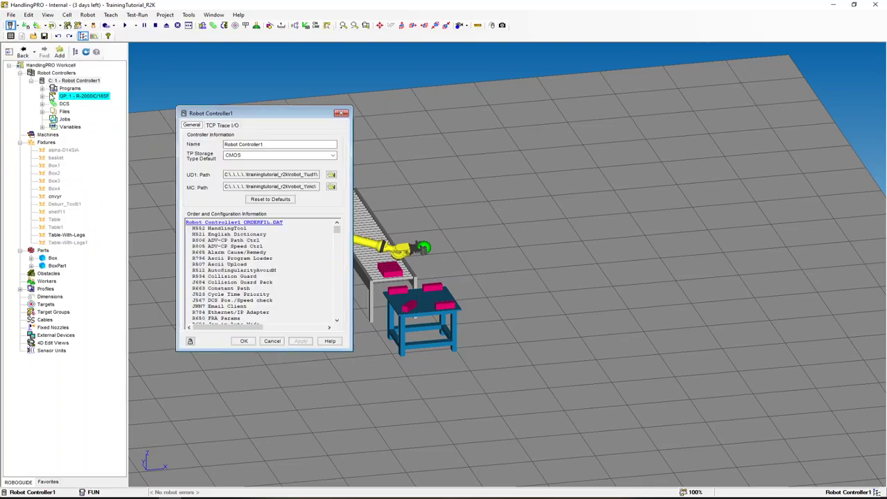
click(51, 95)
double_click(53, 96)
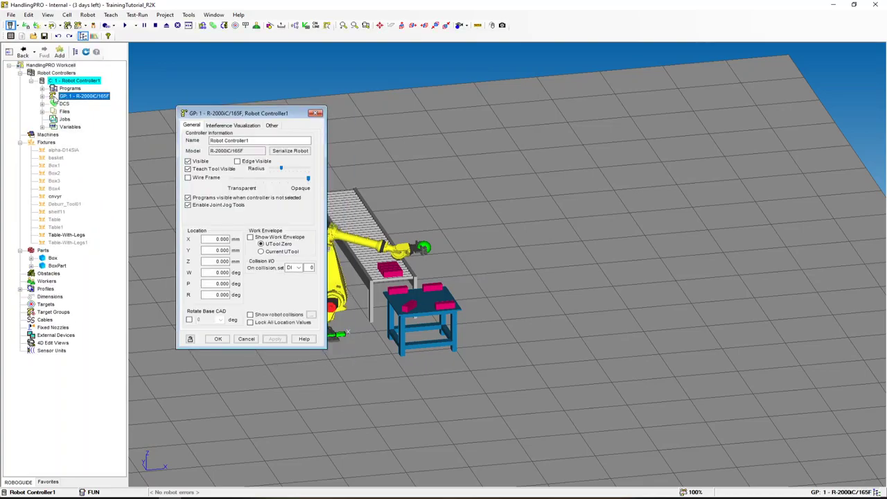
drag(220, 114, 188, 103)
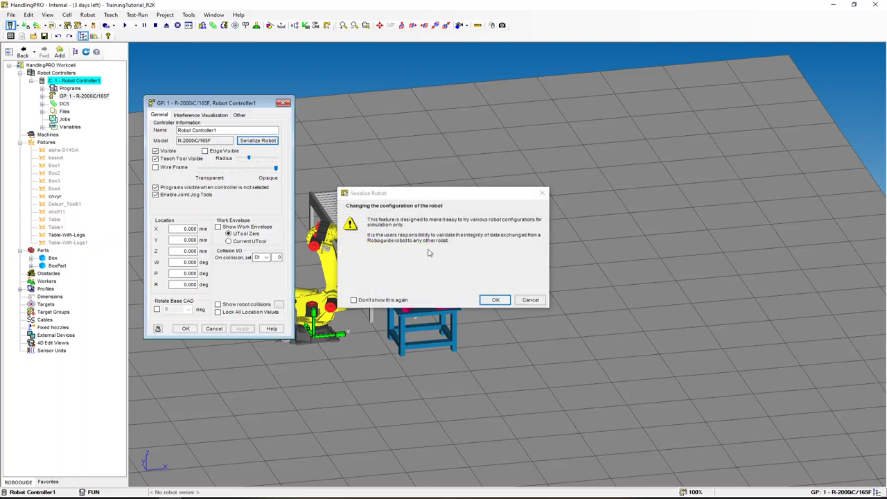
Show the Serialize Robot wizard as a modification of the existing robot up to its software options, and cancel it and the robot properties
click(491, 300)
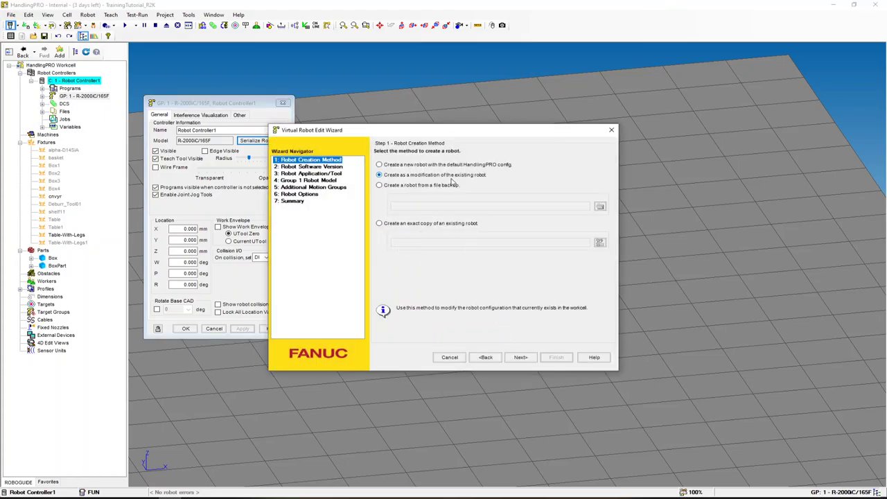
click(521, 358)
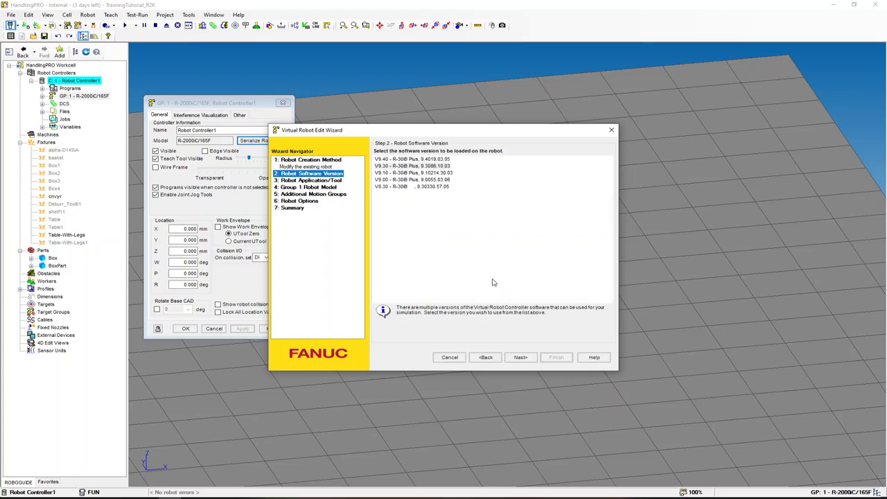
click(523, 357)
click(524, 358)
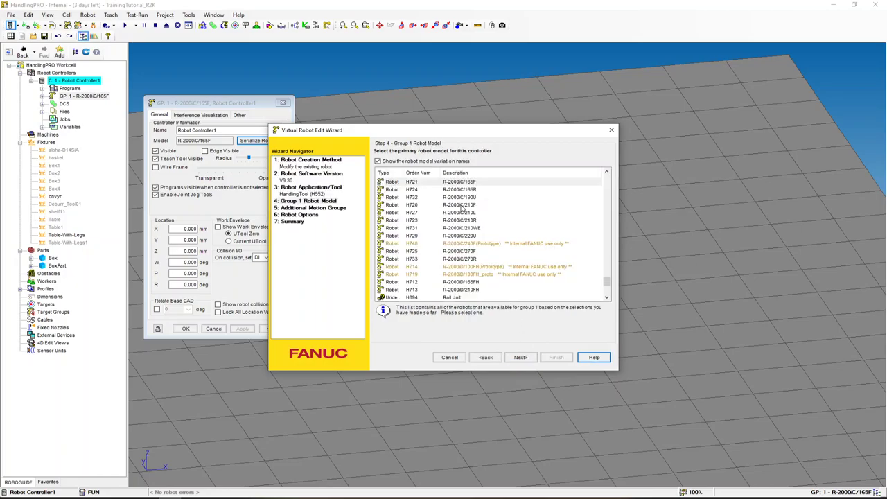
click(521, 357)
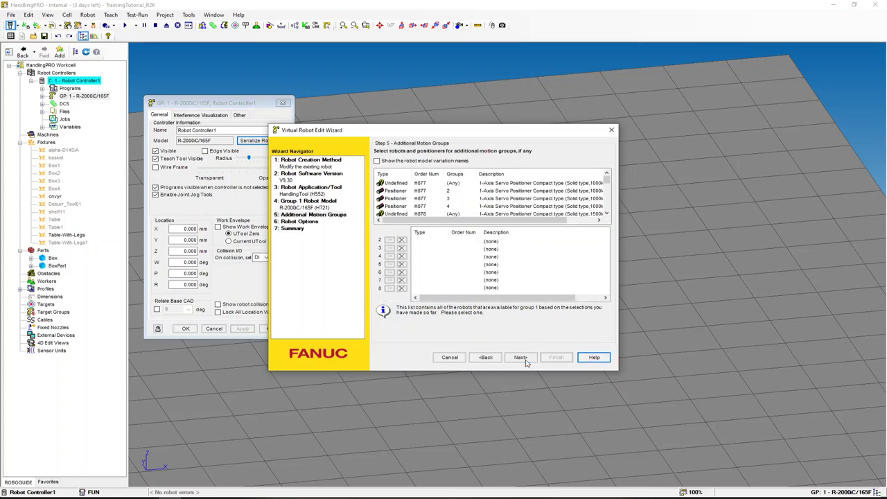
click(521, 357)
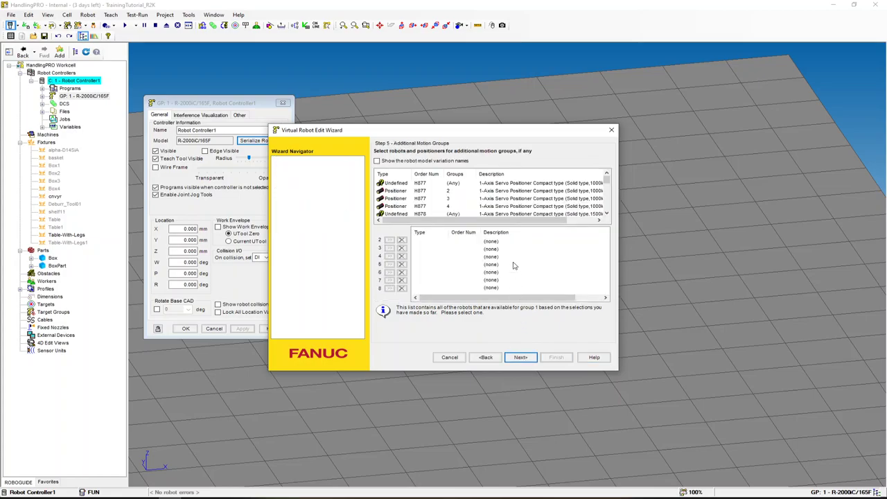
mouse_move(601, 199)
mouse_down()
mouse_move(609, 211)
mouse_move(601, 269)
mouse_move(602, 196)
mouse_up()
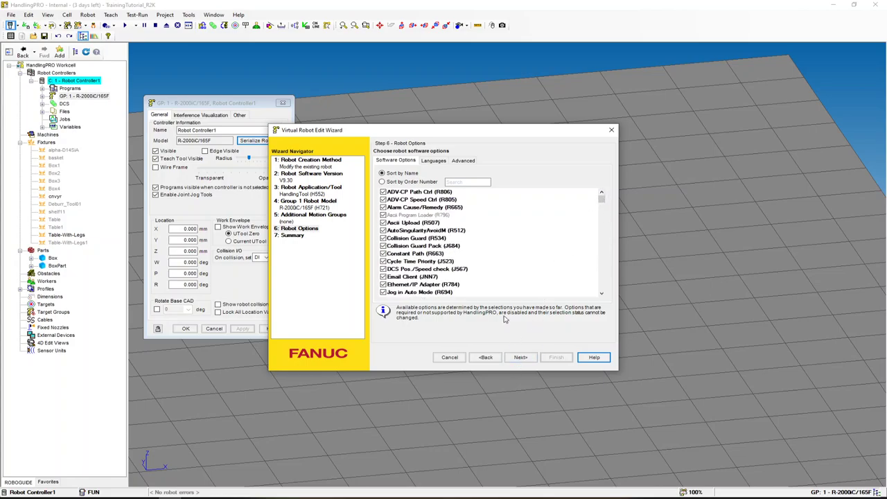
click(450, 357)
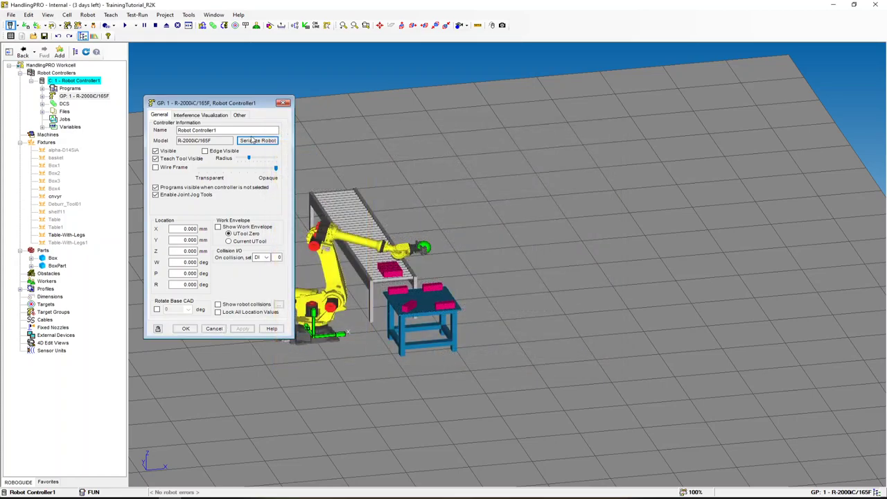
click(214, 329)
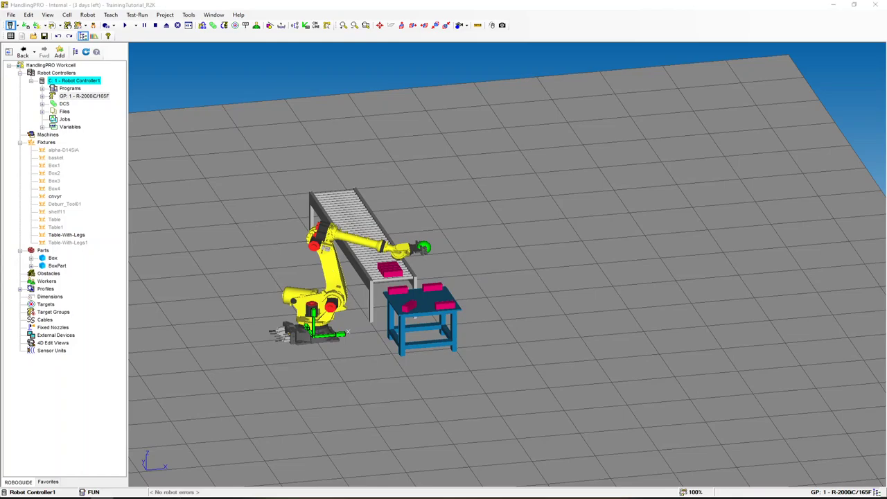
Switch to the Snipping Tool, capture the viewer comment about string registers, and underline its praise and "string registers next"
key(alt+Tab)
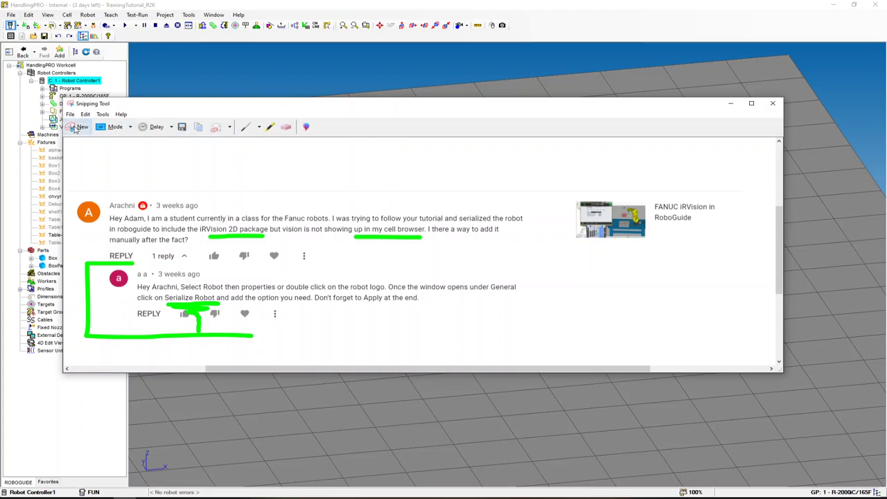
click(76, 127)
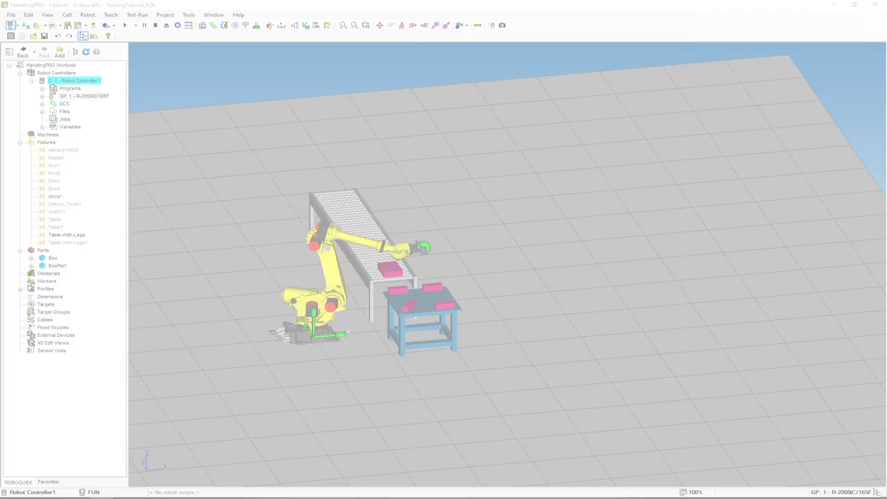
key(Escape)
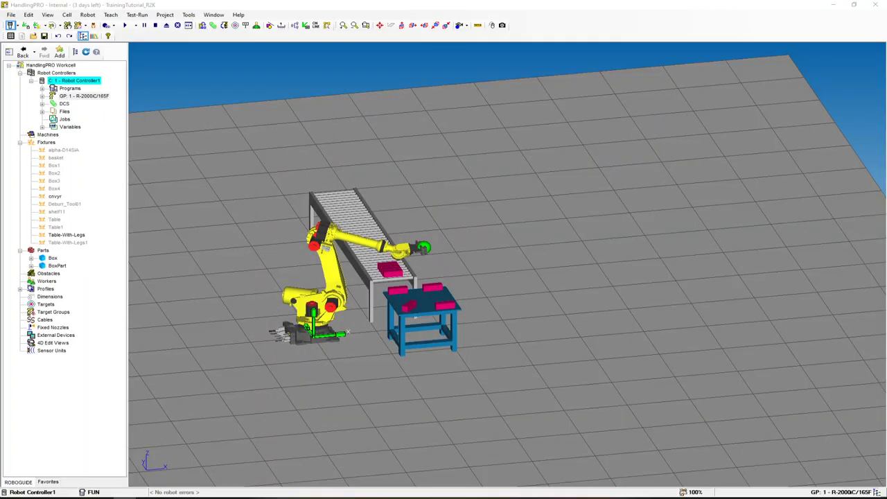
drag(495, 312, 459, 163)
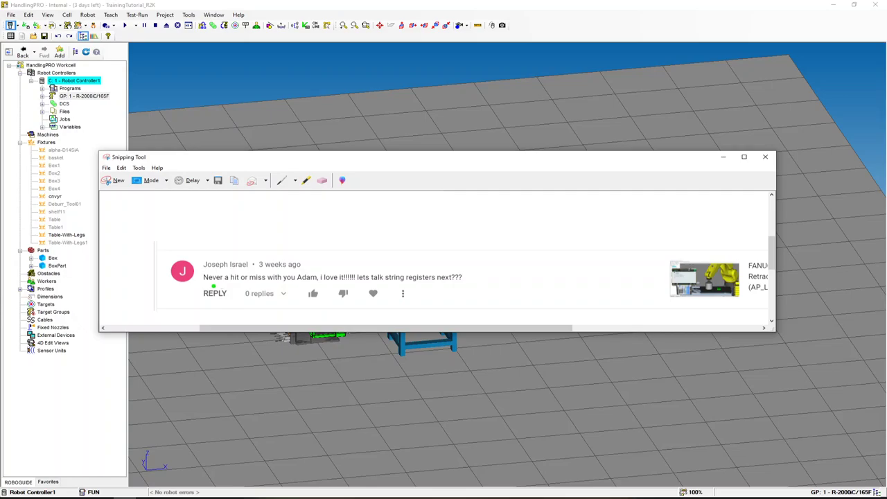
drag(207, 285, 343, 284)
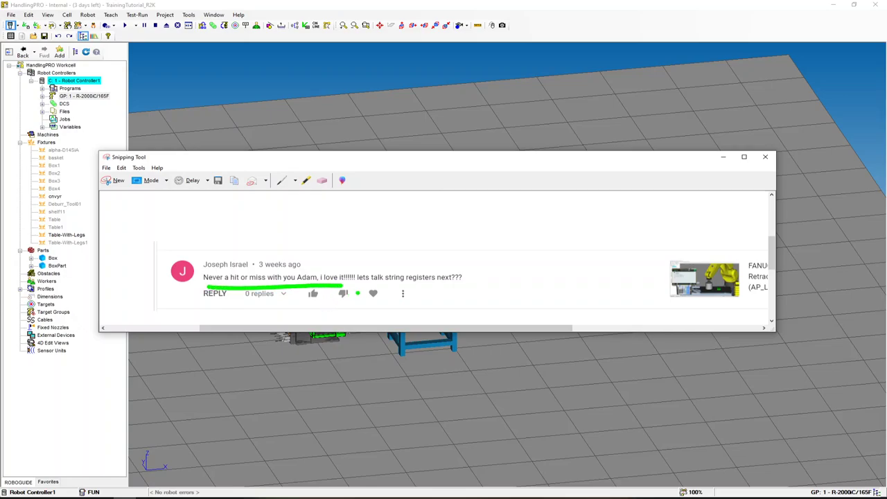
drag(387, 284, 458, 283)
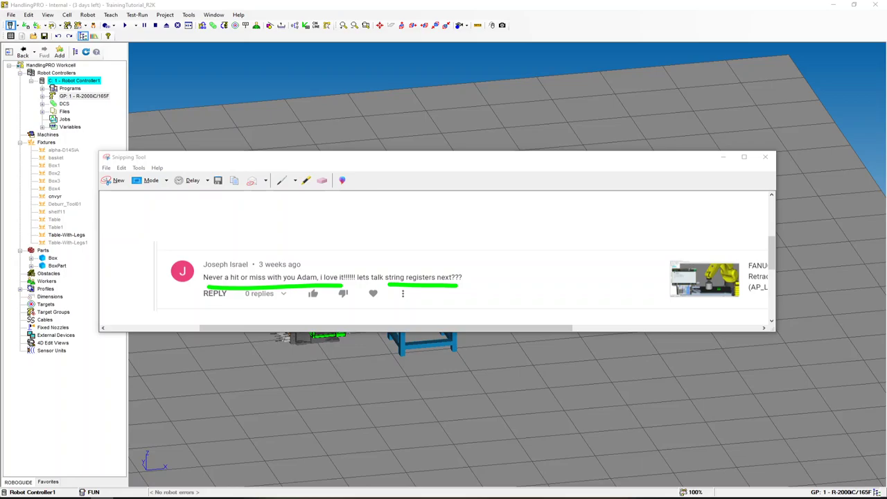
Capture the viewer comment about operators changing electrodes, widen the window, and draw green lines below and above "electrodes"
click(113, 180)
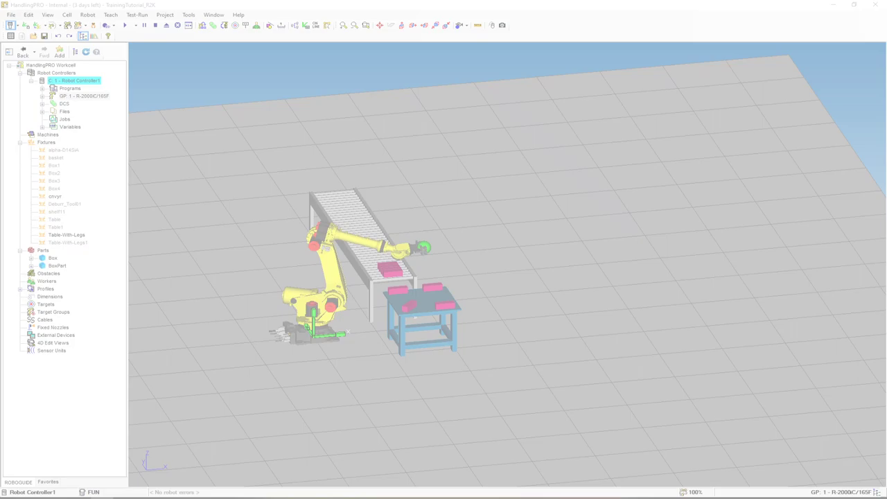
key(Escape)
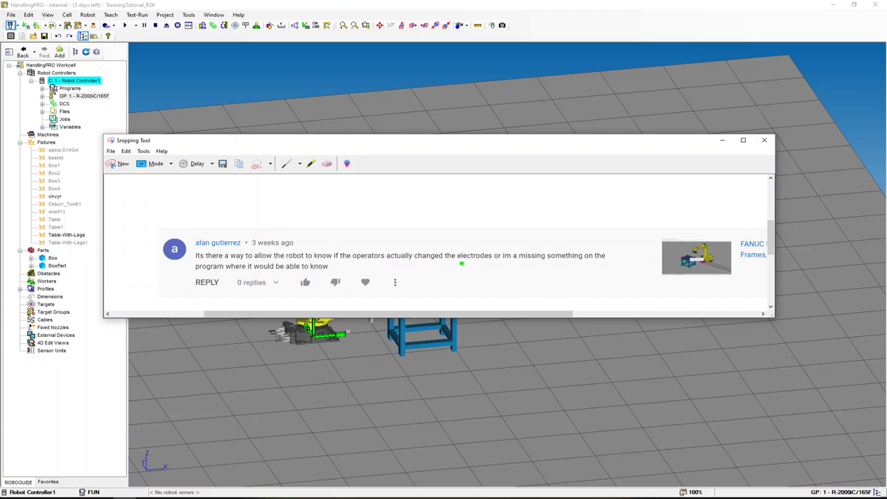
drag(460, 263, 489, 264)
drag(773, 316, 859, 330)
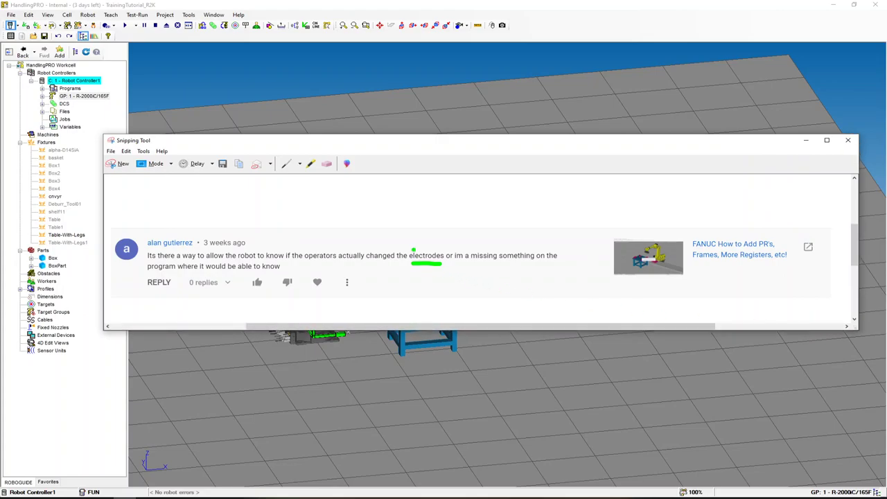
drag(411, 247, 439, 246)
drag(482, 144, 458, 120)
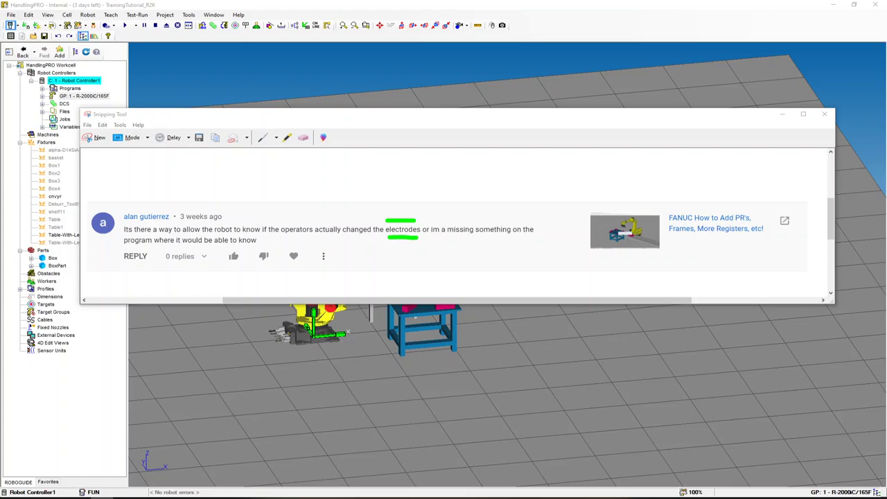
Capture the viewer comment about the missing "If-Then" statement, underline "older R2000iB" and "R30iA controller", and box and mark the "If-Then" phrase in green
click(95, 137)
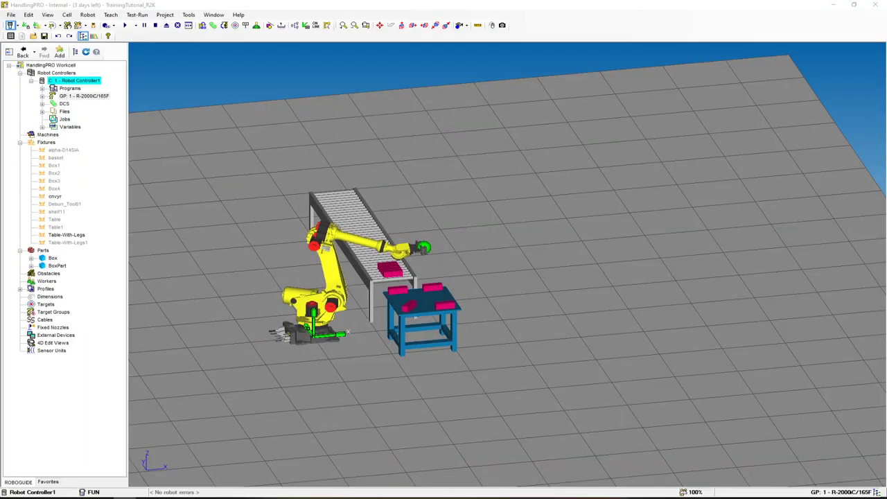
drag(501, 385, 500, 105)
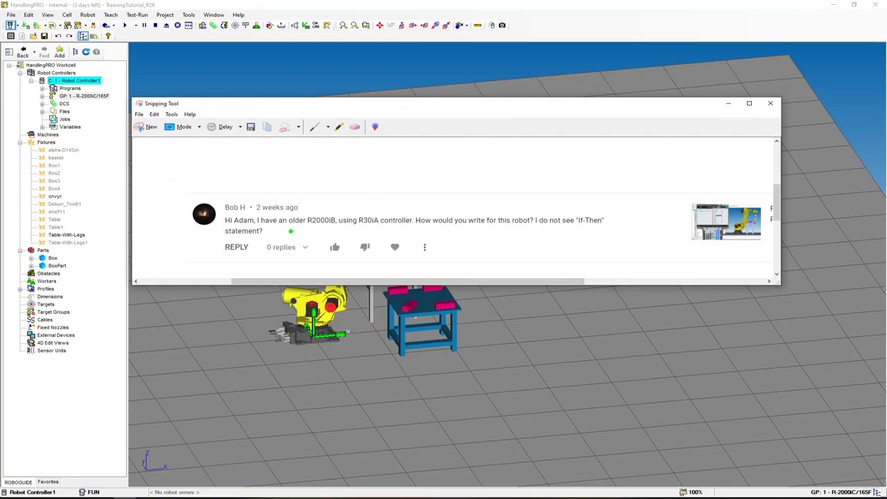
drag(284, 227, 395, 227)
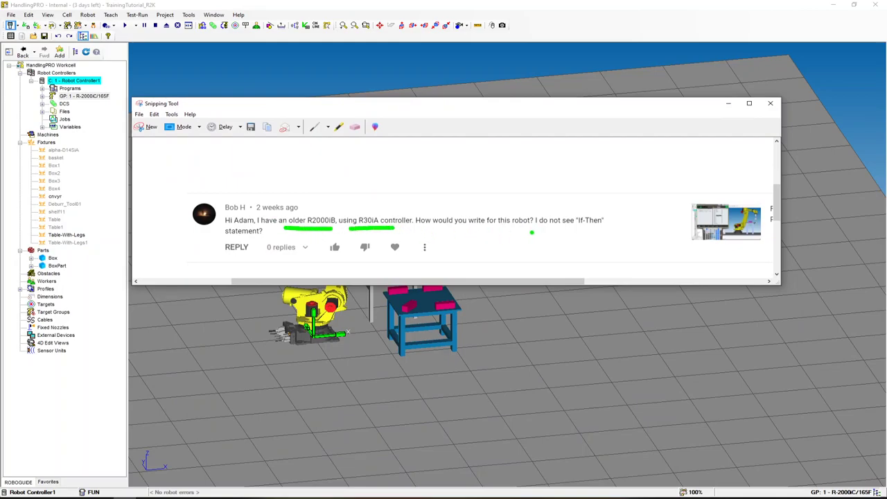
mouse_move(540, 230)
mouse_down()
mouse_move(619, 227)
mouse_move(609, 204)
mouse_move(535, 201)
mouse_move(533, 231)
mouse_up()
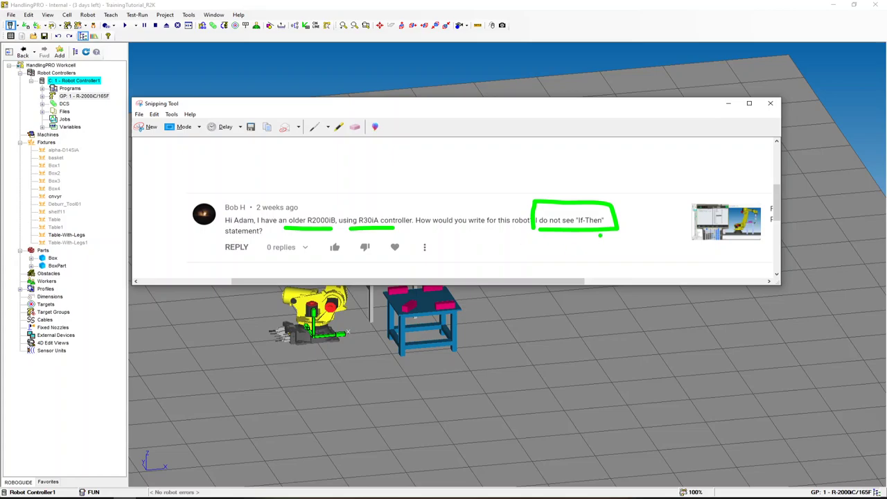
mouse_move(591, 230)
mouse_down()
mouse_move(579, 229)
mouse_move(593, 234)
mouse_move(591, 247)
mouse_up()
Box "R30iA" in green, handwrite "iB+" above it, and add further marks around "If-Then"
mouse_move(352, 207)
mouse_down()
mouse_move(357, 233)
mouse_move(351, 206)
mouse_move(394, 205)
mouse_move(395, 234)
mouse_up()
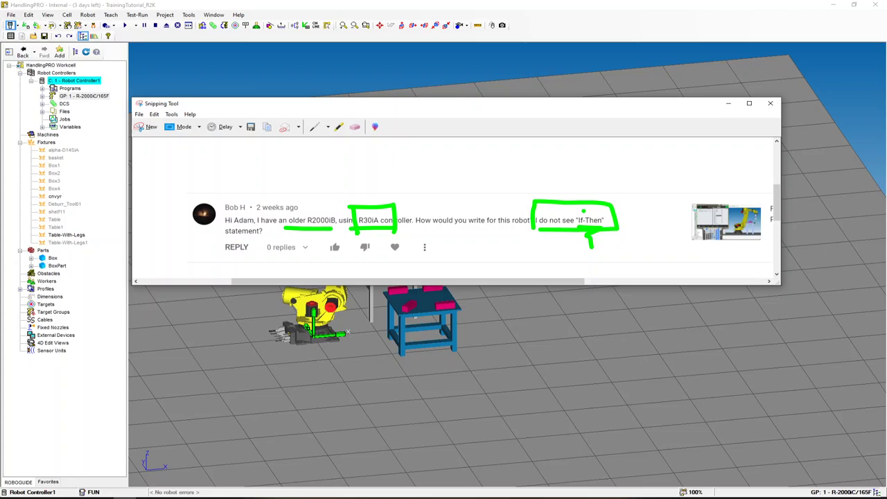
drag(383, 186, 385, 196)
mouse_move(386, 160)
mouse_down()
mouse_move(408, 196)
mouse_move(420, 167)
mouse_move(401, 194)
mouse_up()
mouse_move(450, 161)
mouse_down()
mouse_move(452, 182)
mouse_move(459, 167)
mouse_up()
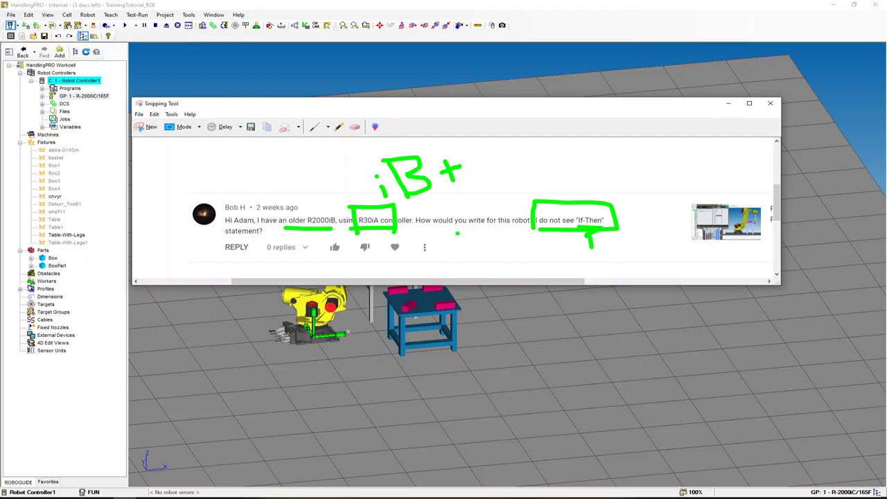
mouse_move(571, 211)
mouse_down()
mouse_move(625, 207)
mouse_move(613, 242)
mouse_up()
drag(560, 242, 616, 238)
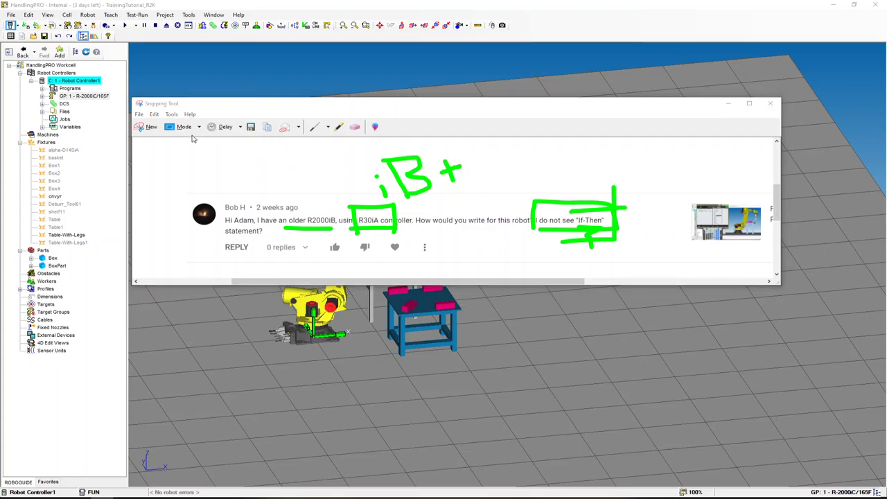
Capture the viewer comment about CPU battery replacement on a Fanuc SCARA, bracket its start and underline "CPU" in green
key(alt+F4)
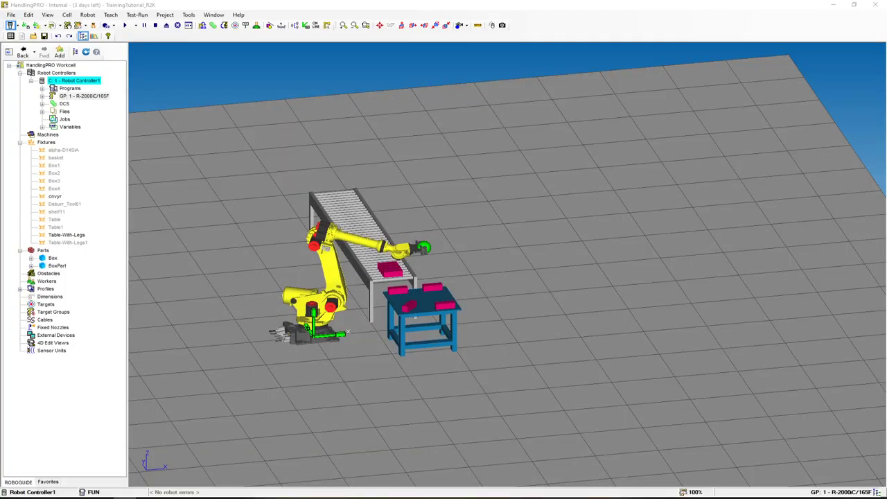
drag(452, 493, 437, 173)
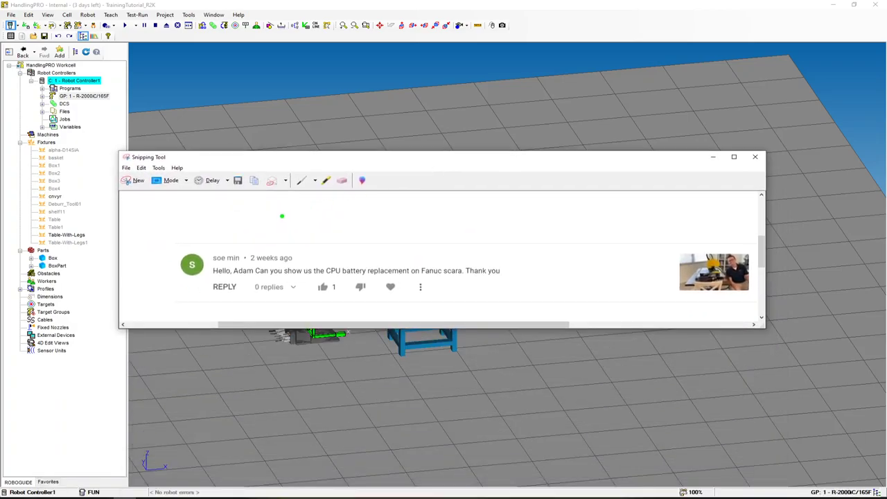
mouse_move(226, 232)
mouse_down()
mouse_move(153, 229)
mouse_move(155, 287)
mouse_move(207, 304)
mouse_up()
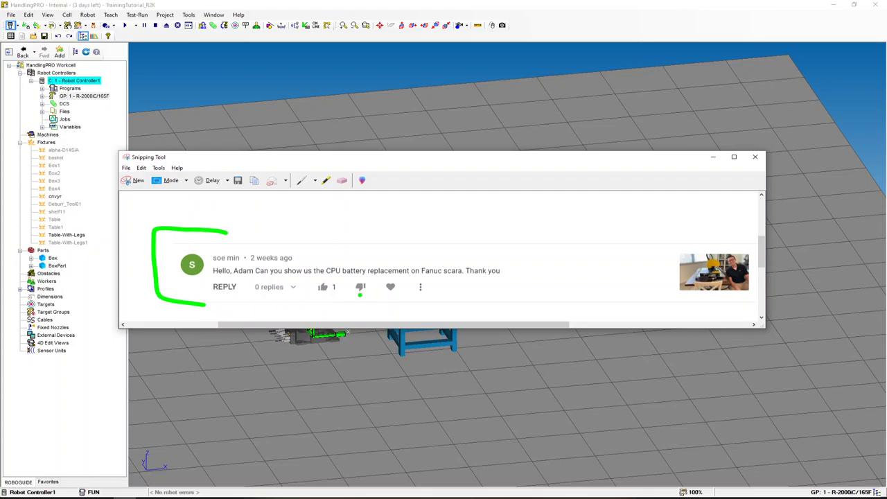
drag(329, 277, 352, 279)
Widen the Snipping Tool window, circle the comment's video thumbnail, and underline "Fanuc scara" in green
drag(766, 327, 793, 341)
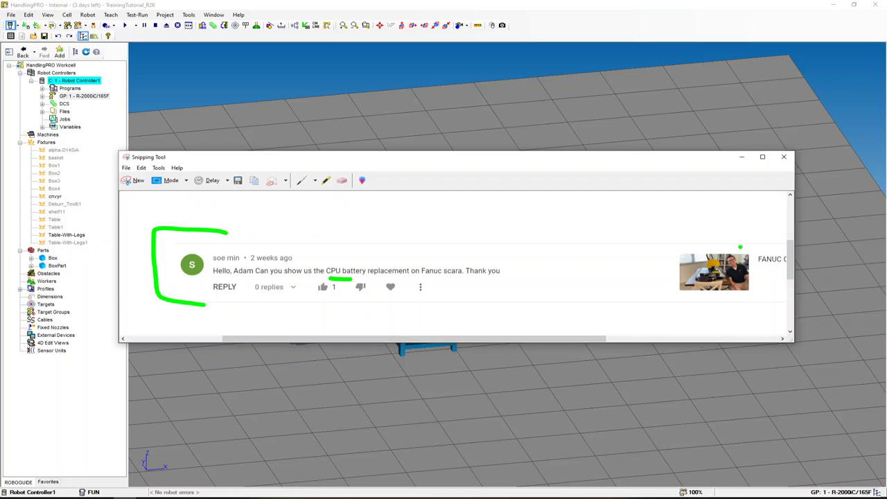
mouse_move(741, 243)
mouse_down()
mouse_move(682, 246)
mouse_move(669, 286)
mouse_move(739, 300)
mouse_move(745, 260)
mouse_move(683, 234)
mouse_up()
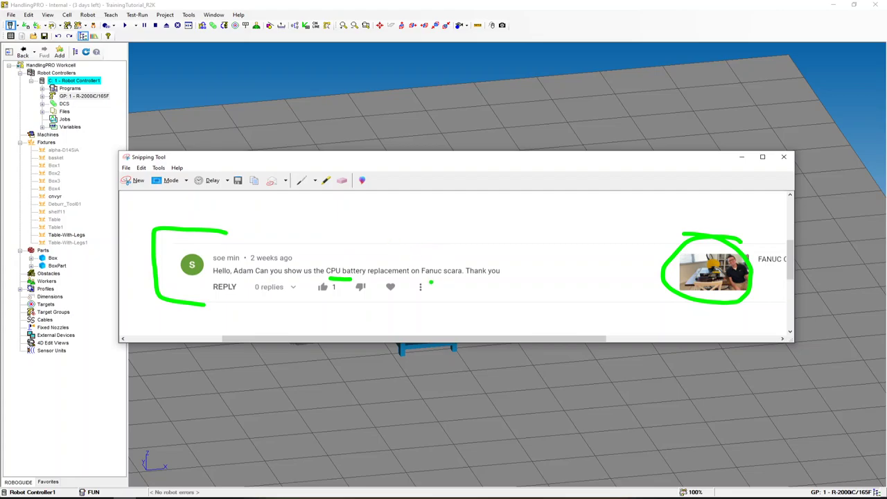
drag(430, 281, 476, 280)
drag(657, 161, 623, 154)
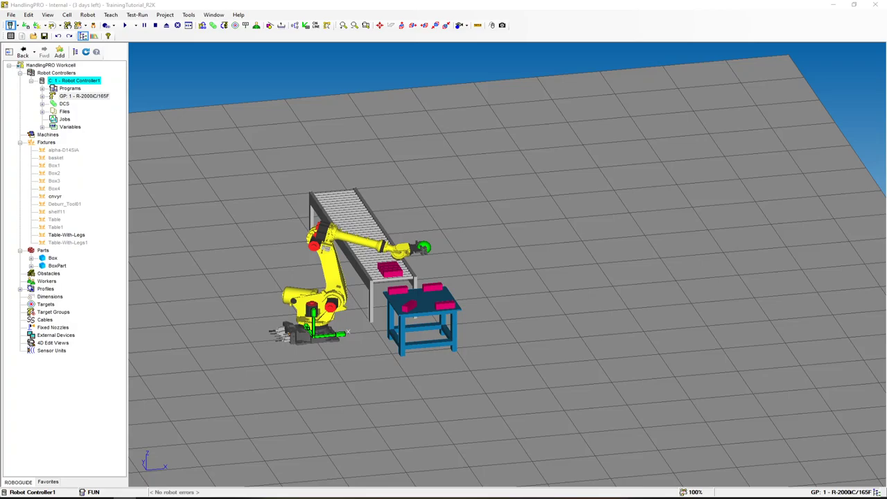
Capture the viewer comment "How to choose a robot for application" and handwrite "Reach", "Rate" and "Payload" beside it in green
drag(509, 496, 464, 159)
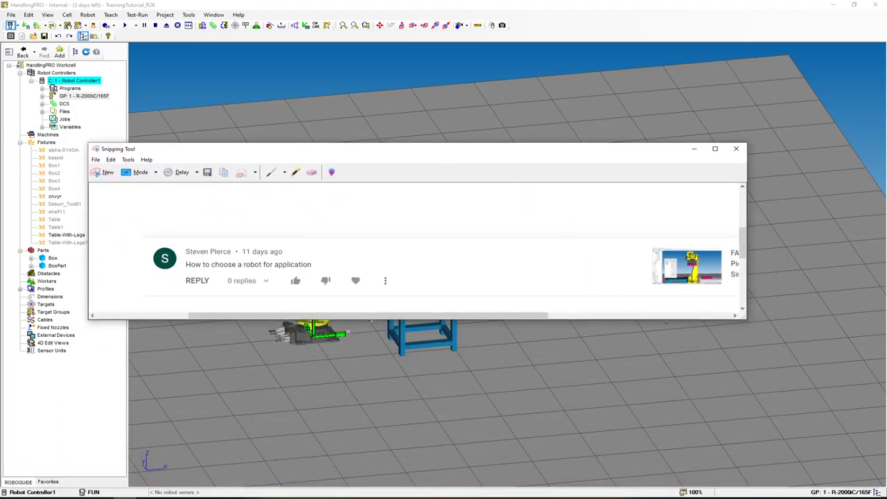
drag(745, 318, 835, 337)
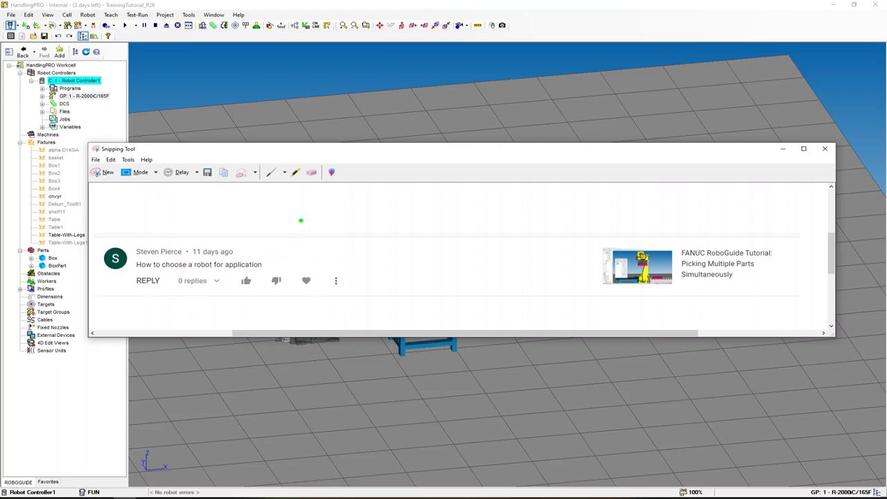
mouse_move(303, 202)
mouse_down()
mouse_move(311, 225)
mouse_move(307, 197)
mouse_move(311, 219)
mouse_move(342, 224)
mouse_move(332, 268)
mouse_move(334, 243)
mouse_move(323, 256)
mouse_move(362, 266)
mouse_move(353, 308)
mouse_move(336, 288)
mouse_move(368, 285)
mouse_move(350, 296)
mouse_up()
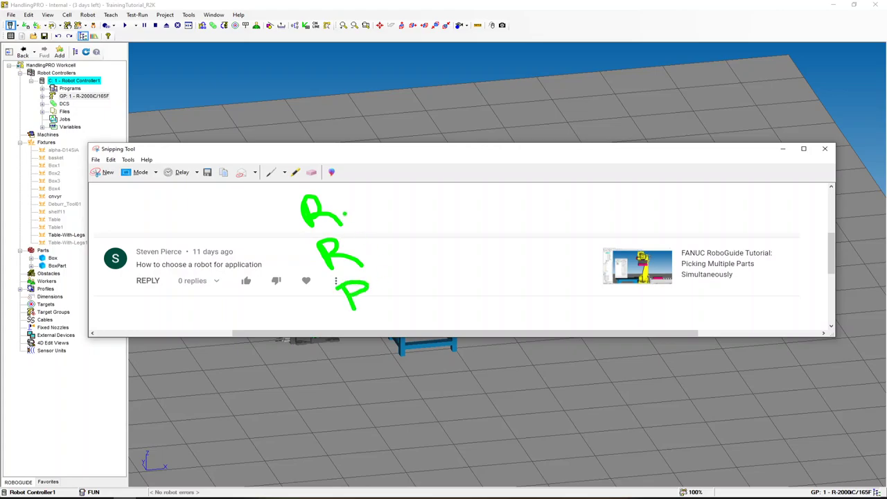
mouse_move(342, 219)
mouse_down()
mouse_move(366, 205)
mouse_move(395, 209)
mouse_move(391, 191)
mouse_move(404, 208)
mouse_move(426, 207)
mouse_up()
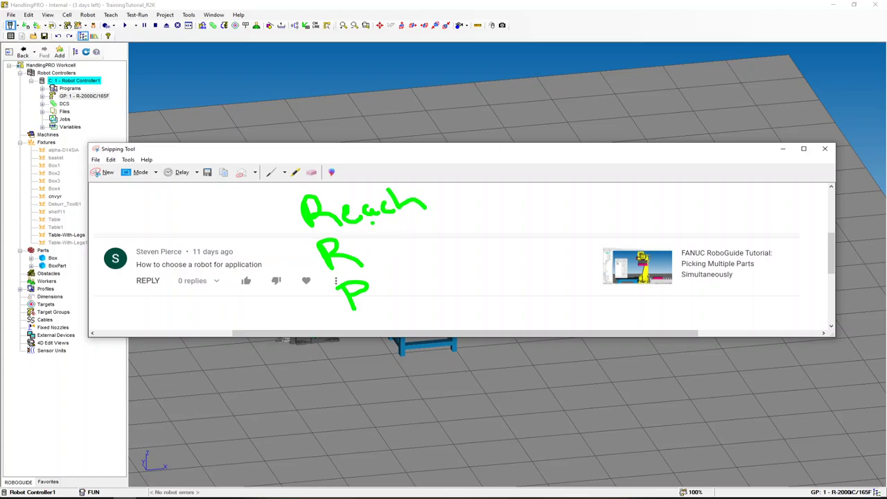
mouse_move(377, 246)
mouse_down()
mouse_move(368, 256)
mouse_move(398, 250)
mouse_move(396, 236)
mouse_move(414, 228)
mouse_move(436, 244)
mouse_up()
click(384, 231)
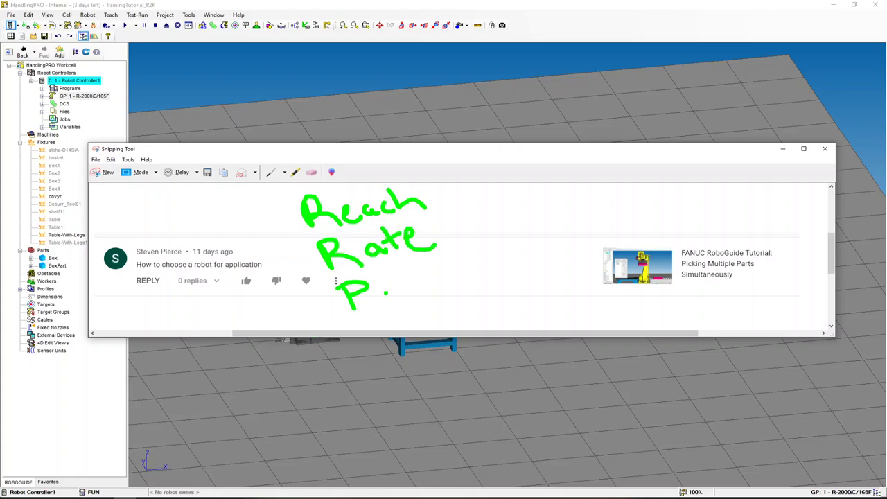
drag(386, 292, 395, 299)
drag(407, 281, 404, 305)
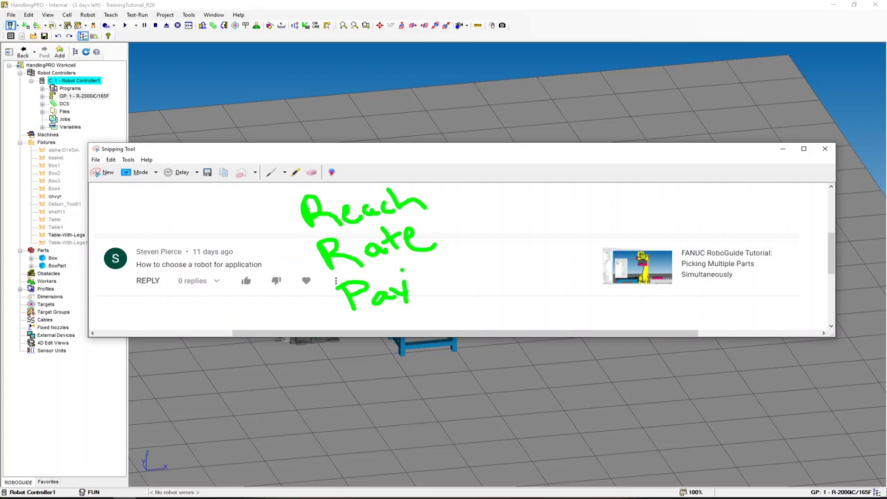
mouse_move(418, 267)
mouse_down()
mouse_move(423, 291)
mouse_move(437, 274)
mouse_move(484, 278)
mouse_up()
click(457, 279)
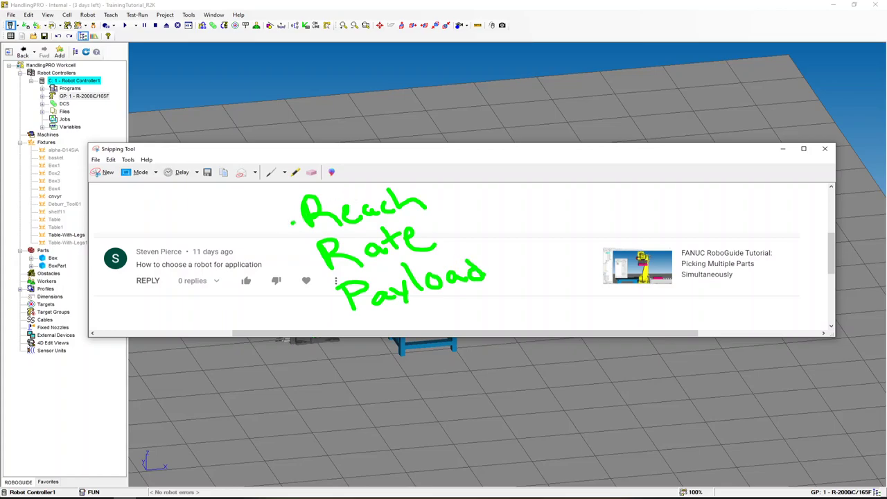
Draw green dashes before "Reach", "Rate" and "Payload" to form a list, and minimize the Snipping Tool
click(286, 225)
drag(284, 226, 299, 221)
click(294, 217)
click(292, 220)
drag(315, 264, 287, 274)
drag(336, 302, 299, 320)
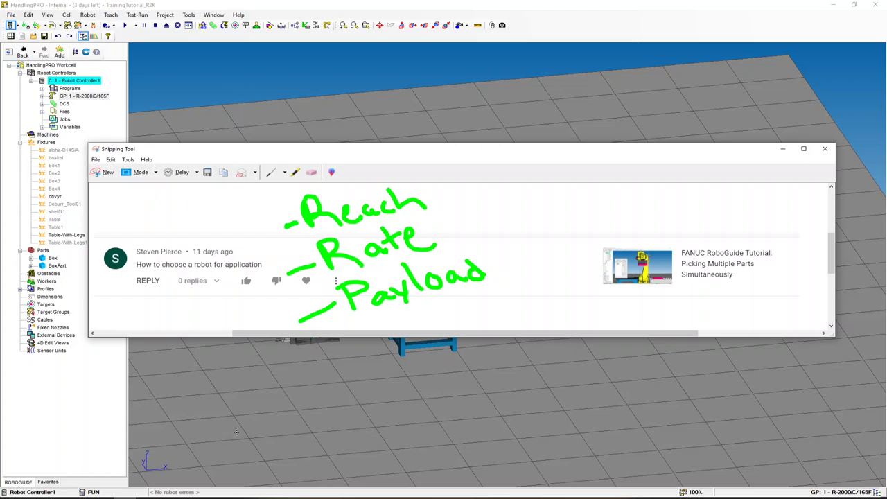
drag(296, 223, 256, 239)
click(783, 150)
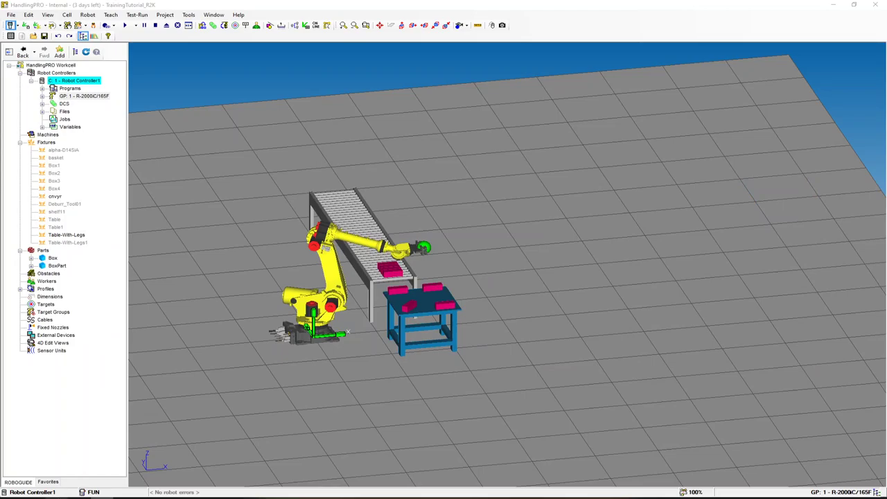
Open "2021 Robots Product Overview - Poster.pdf" in Adobe Acrobat Reader, maximize it and collapse the tools pane
key(super+e)
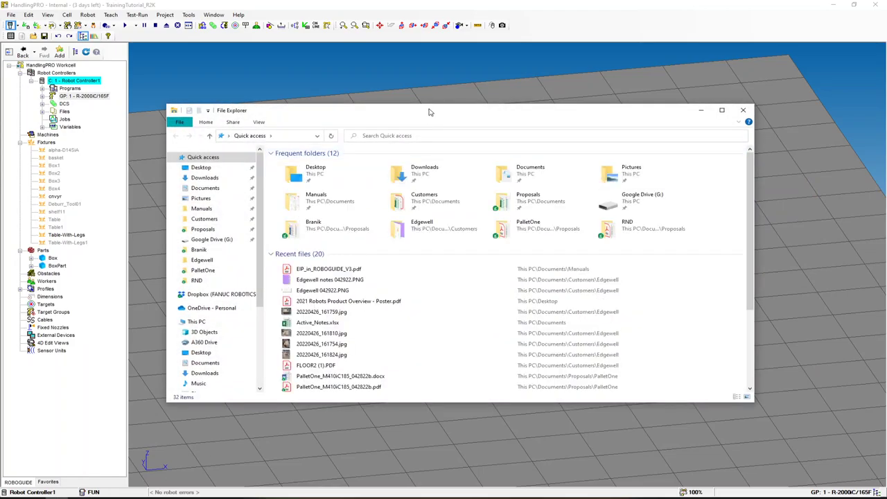
key(super+Down)
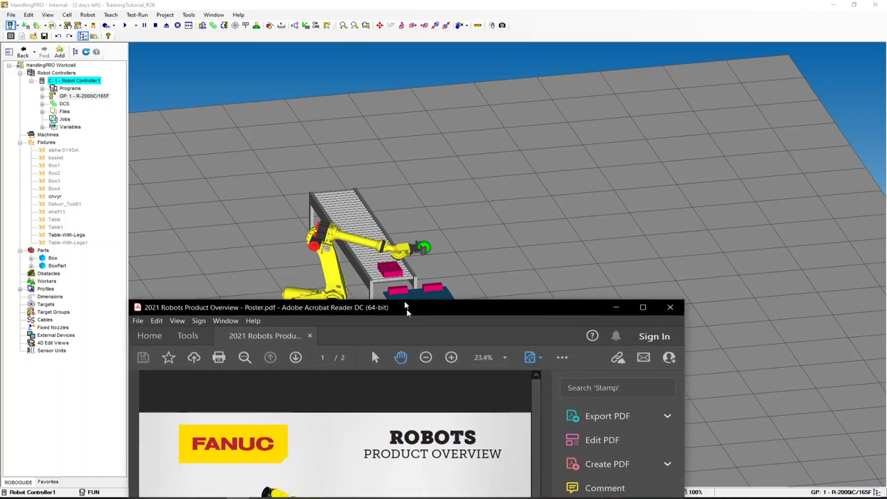
drag(406, 307, 400, 55)
double_click(400, 55)
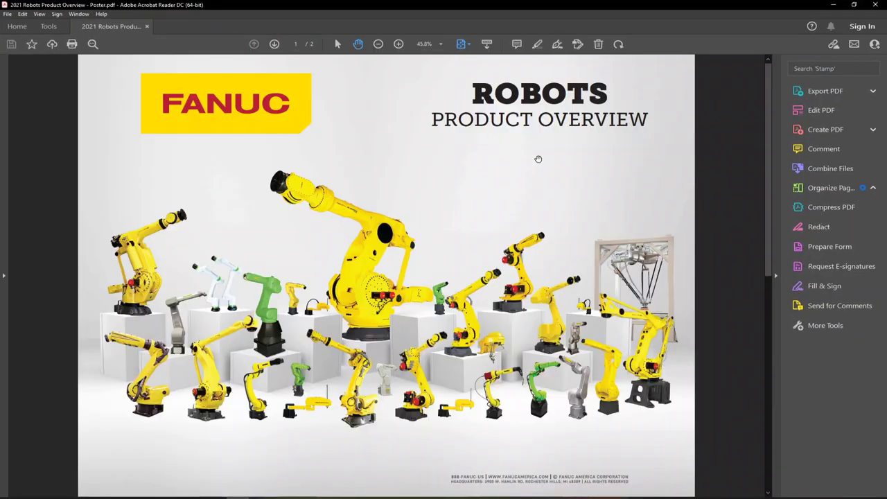
click(743, 280)
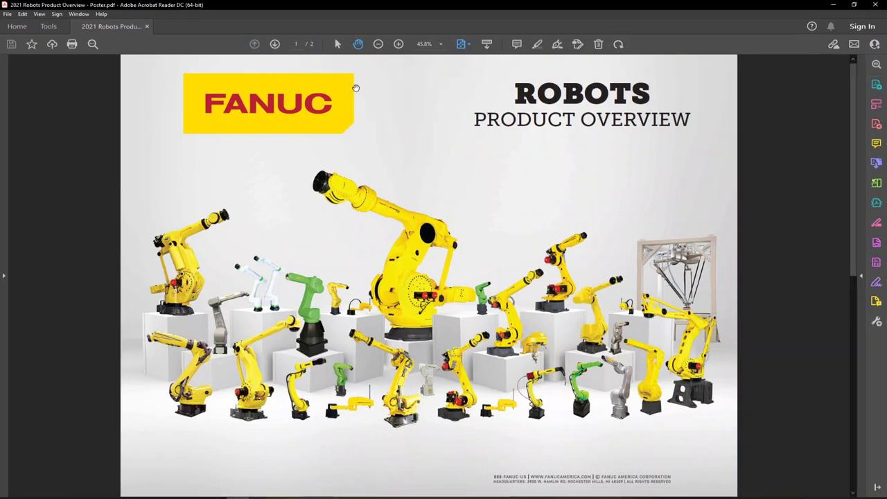
Examine the payload and reach tables on the poster's second page, including the M-410, LR Mate and M-710 series
scroll(284, 173, down, 3)
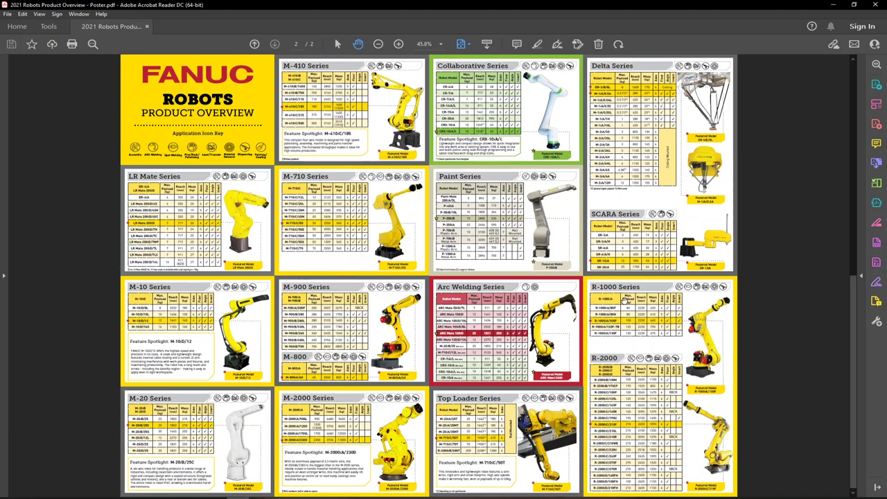
ctrl+scroll(314, 73, up, 5)
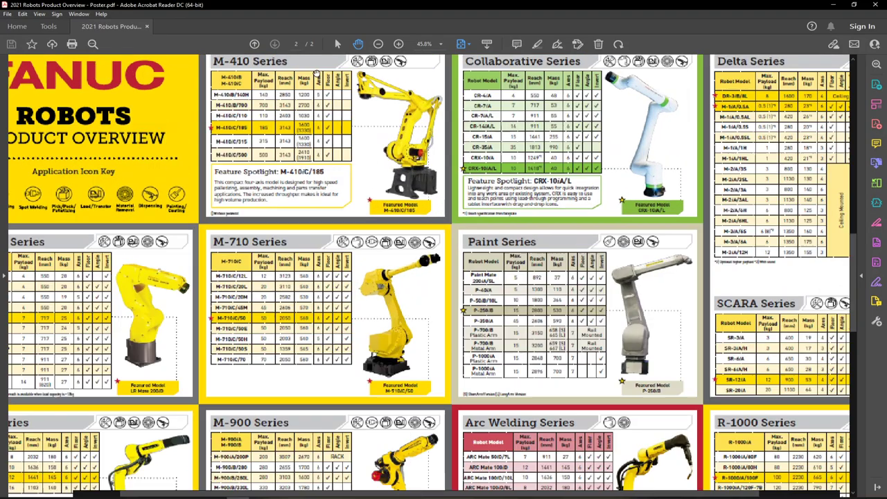
drag(268, 104, 294, 138)
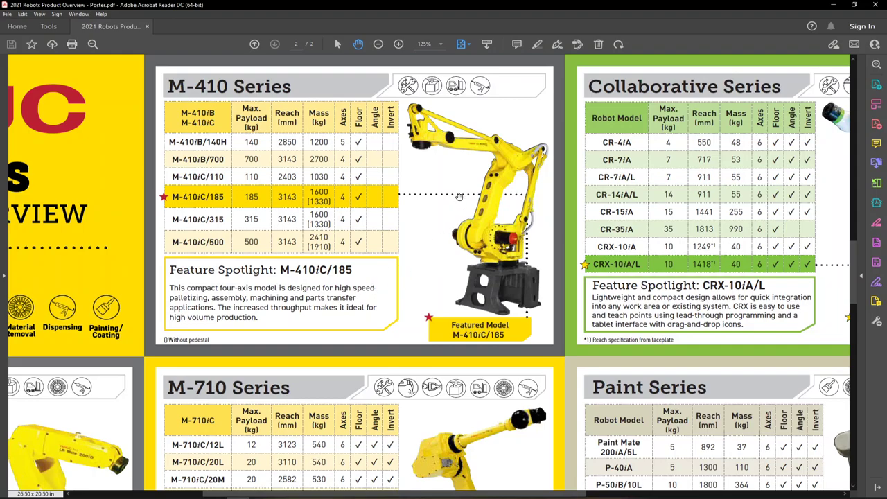
ctrl+scroll(446, 197, down, 2)
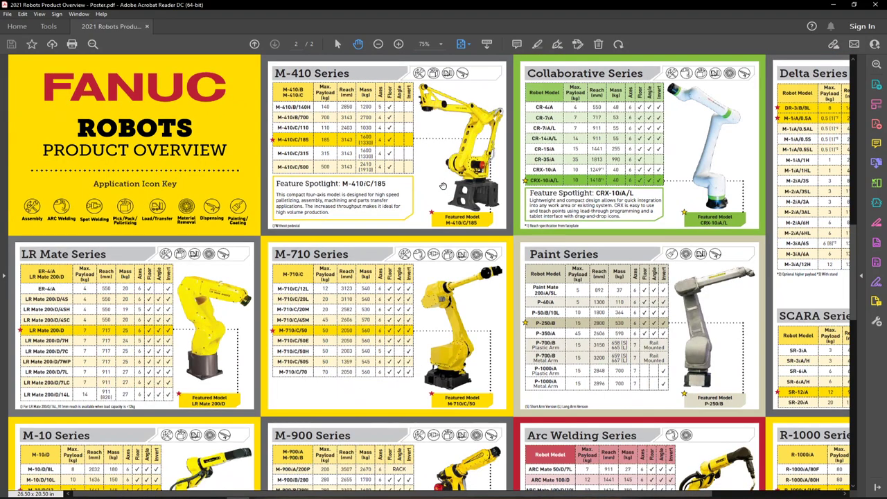
scroll(219, 317, down, 2)
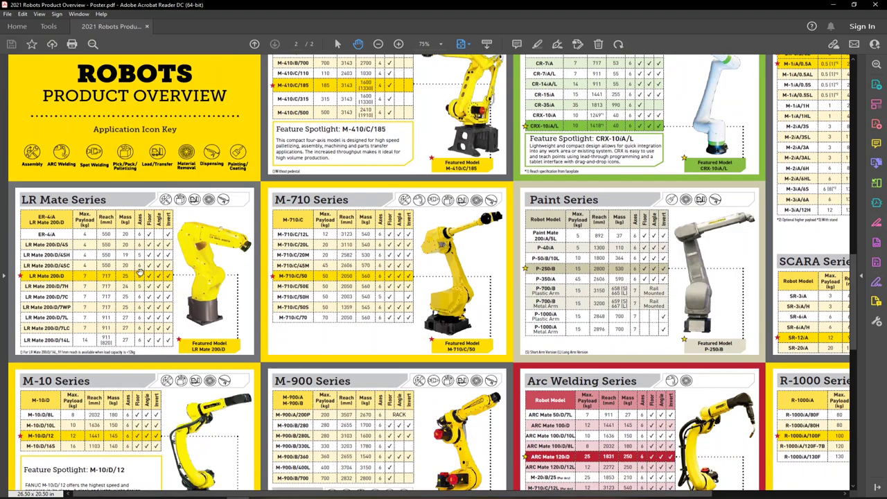
ctrl+scroll(59, 237, up, 2)
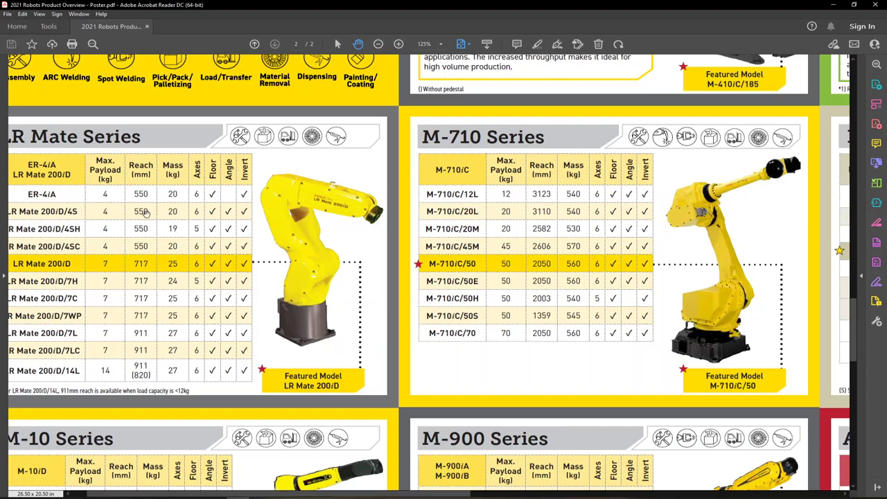
ctrl+scroll(246, 235, down, 2)
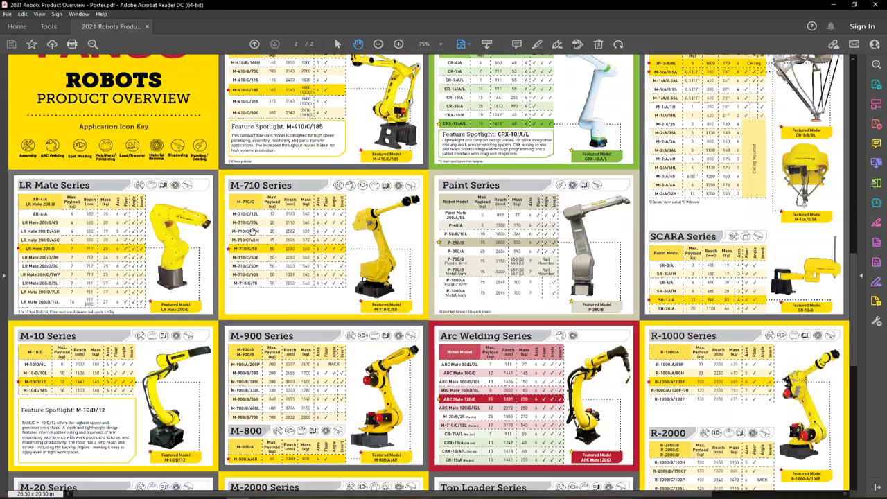
scroll(450, 277, down, 3)
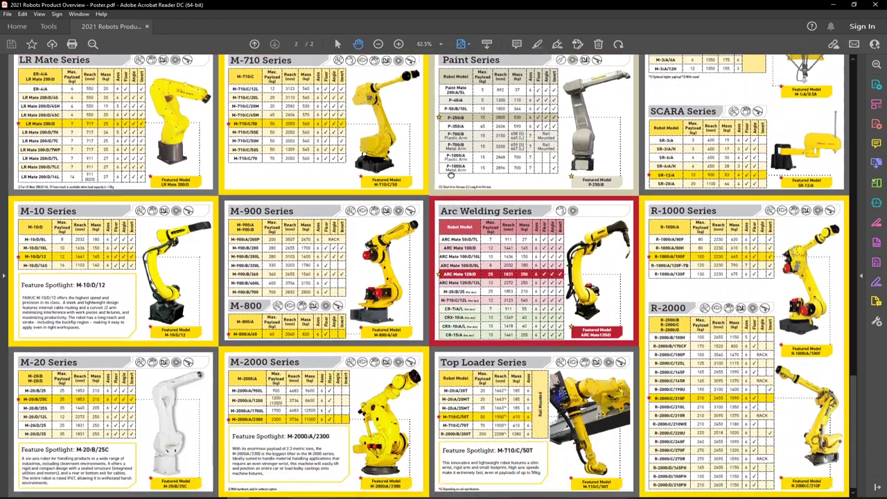
scroll(429, 340, up, 4)
scroll(430, 332, down, 1)
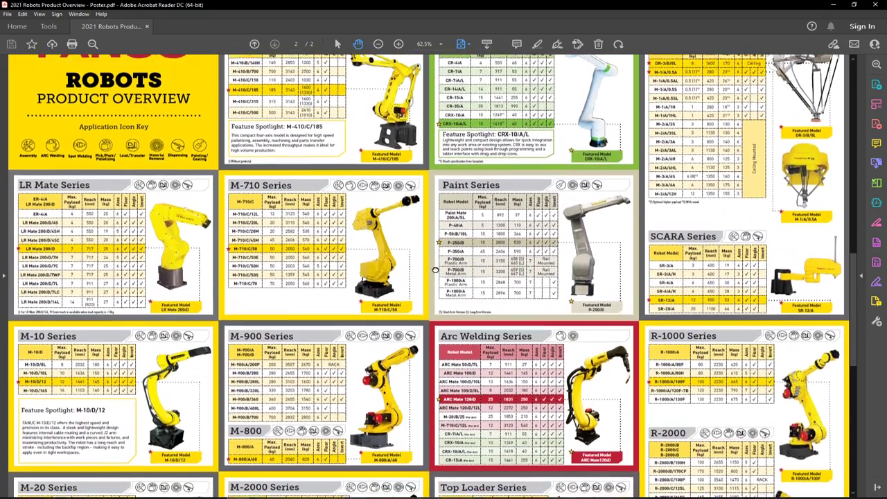
Examine the poster's lower robot series tables, such as M-10, M-900 and R-2000, and minimize the PDF
scroll(431, 311, up, 1)
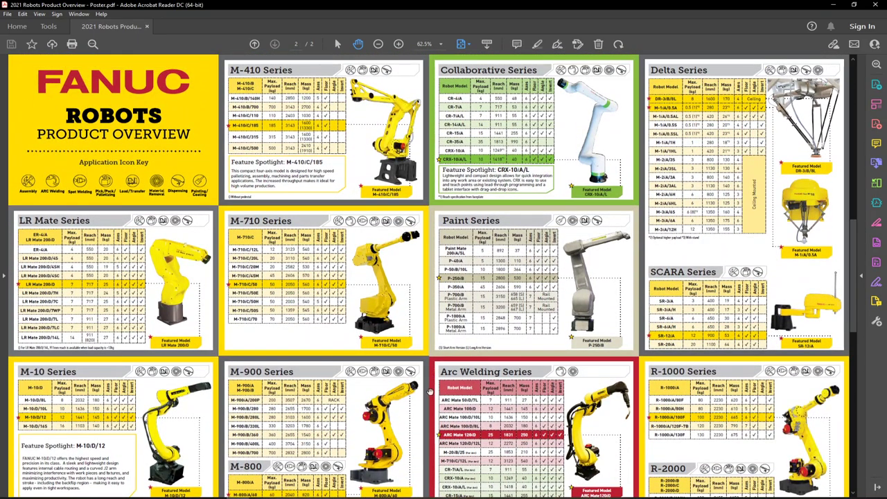
scroll(444, 128, down, 3)
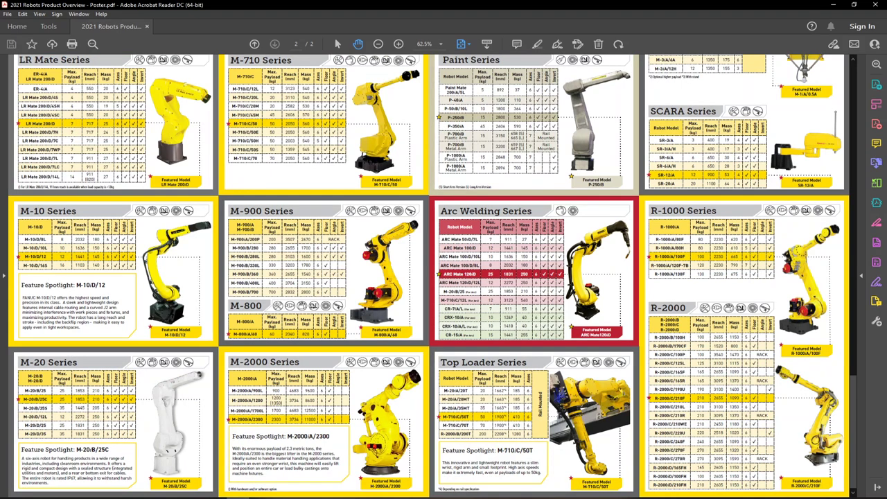
click(833, 5)
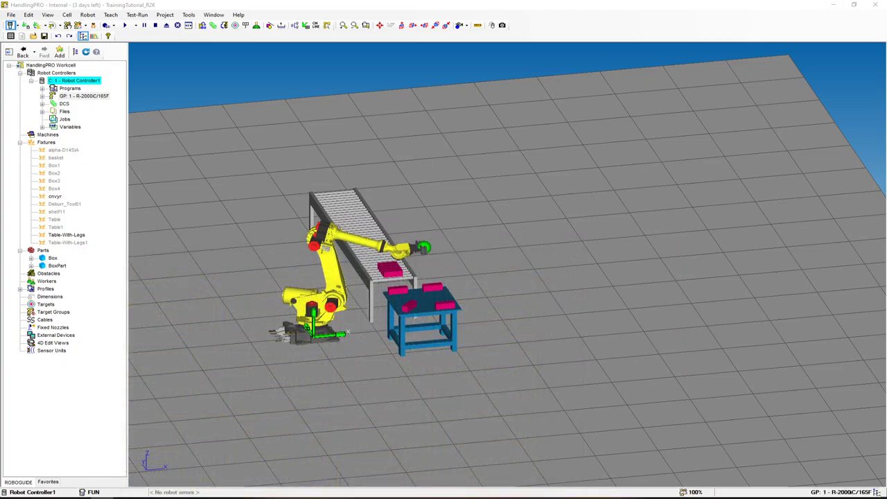
Capture the viewer comment asking for a Line Tracking video and mark "Line Tracking?" with a green underline and bracket
key(alt+Tab)
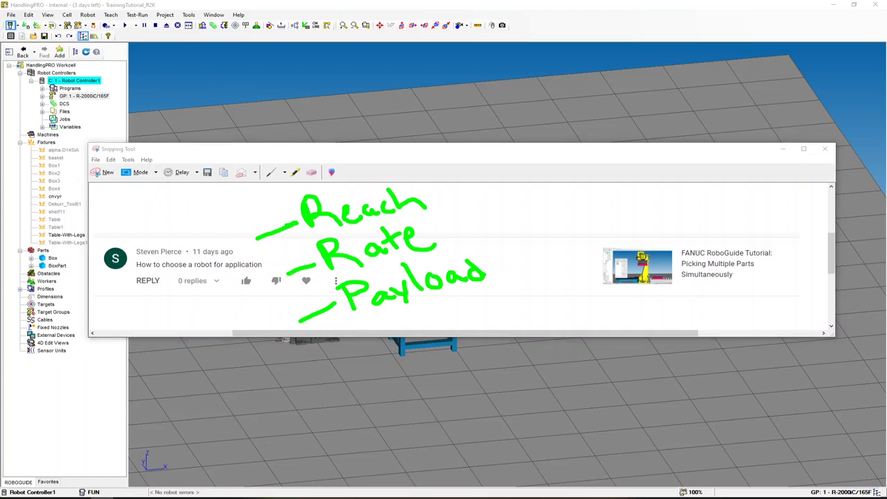
click(104, 172)
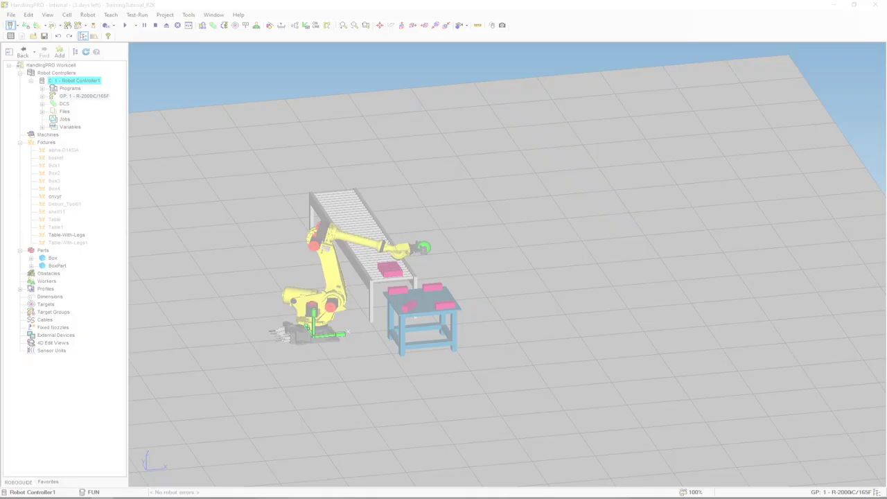
key(Escape)
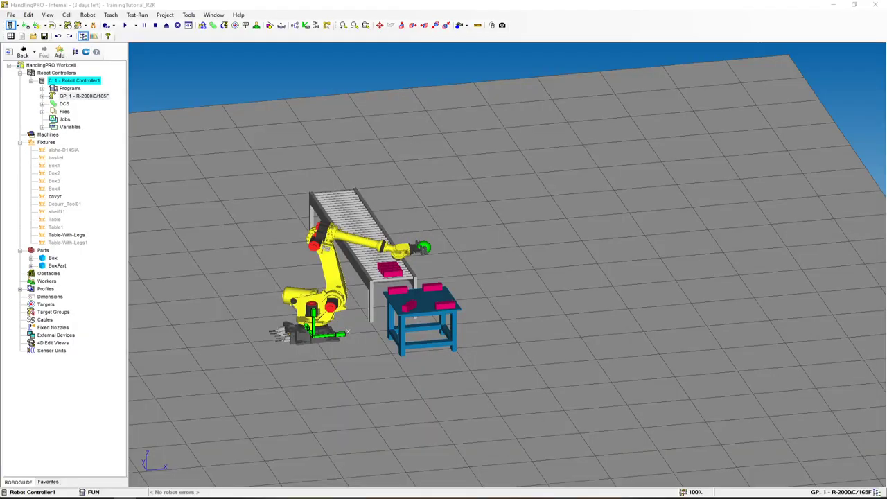
drag(602, 222, 544, 133)
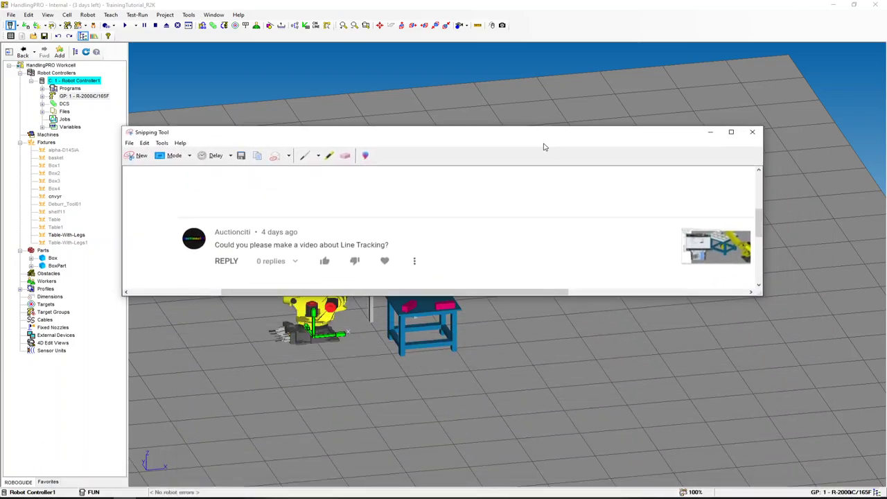
drag(340, 255, 421, 259)
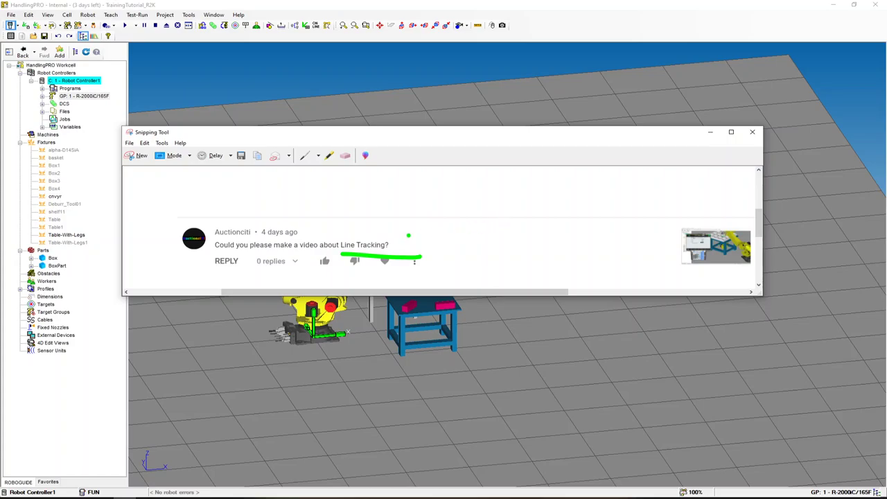
mouse_move(345, 232)
mouse_down()
mouse_move(401, 230)
mouse_move(401, 257)
mouse_up()
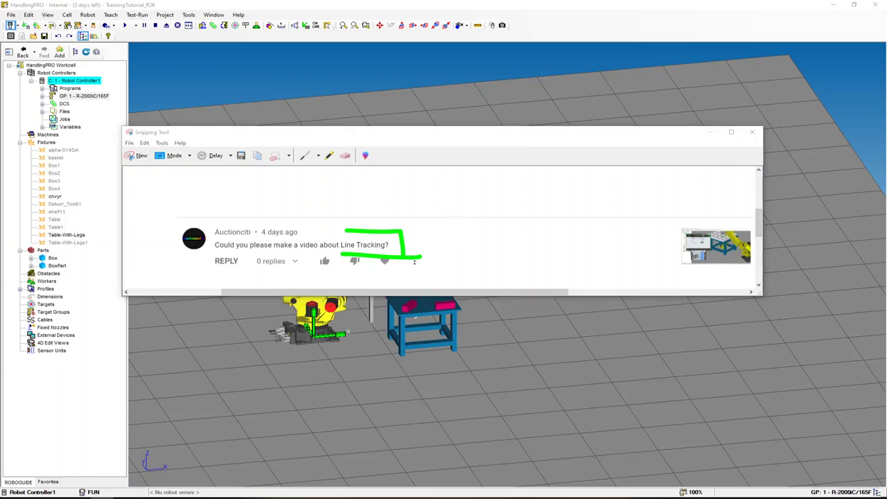
Capture the viewer comment about performing a tool head change, mark its text in green and minimize the Snipping Tool
click(139, 156)
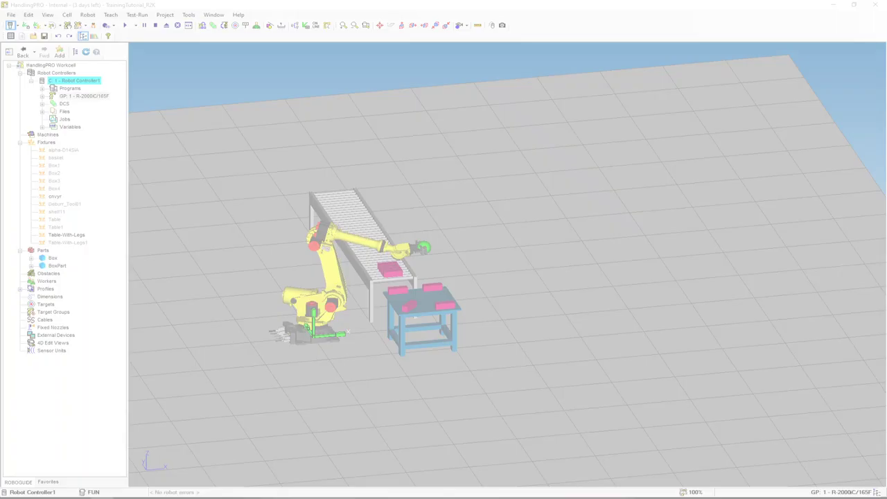
key(Escape)
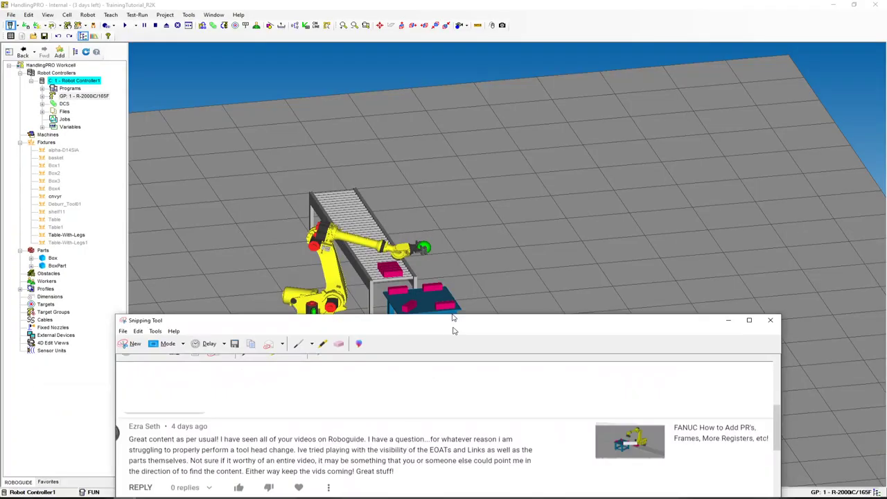
drag(453, 323, 437, 129)
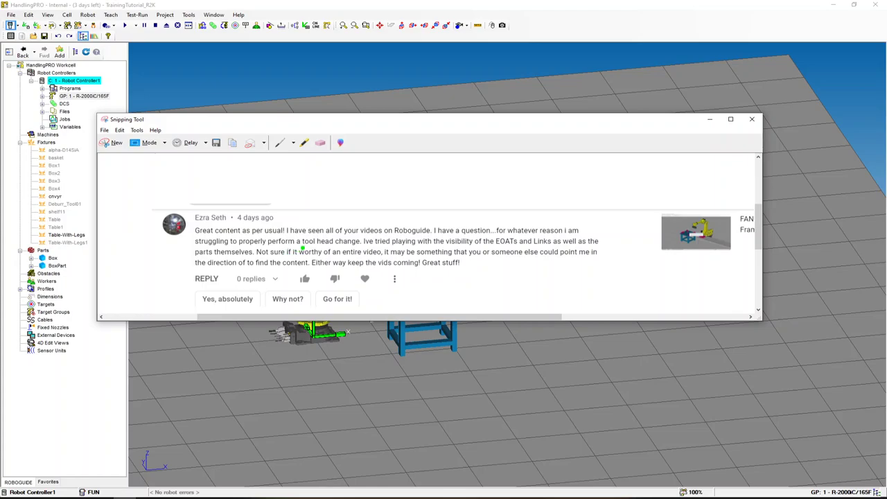
drag(303, 249, 359, 245)
click(709, 119)
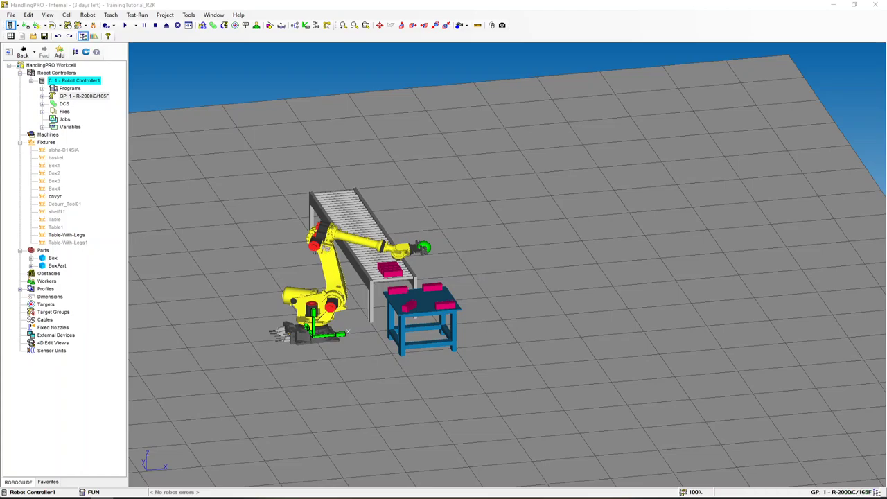
Move the robot's tool to the top of the blue table and raise it well above the boxes
scroll(426, 300, up, 3)
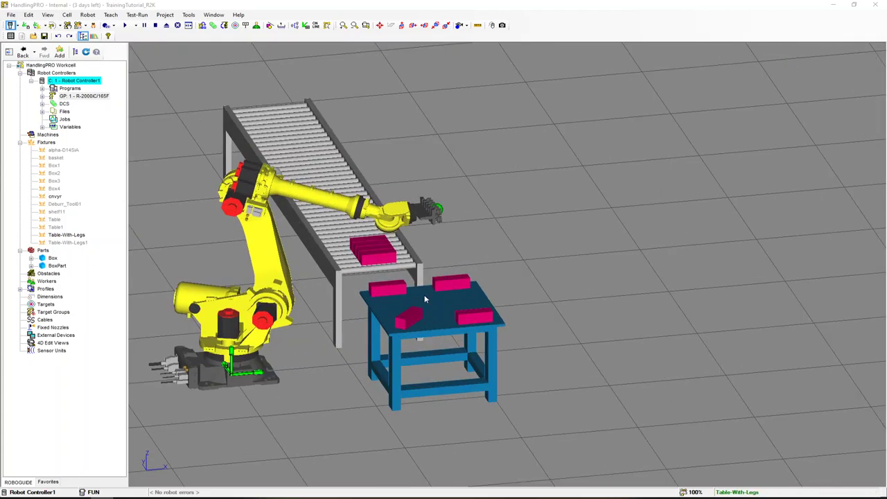
ctrl+shift+click(439, 298)
scroll(452, 297, down, 1)
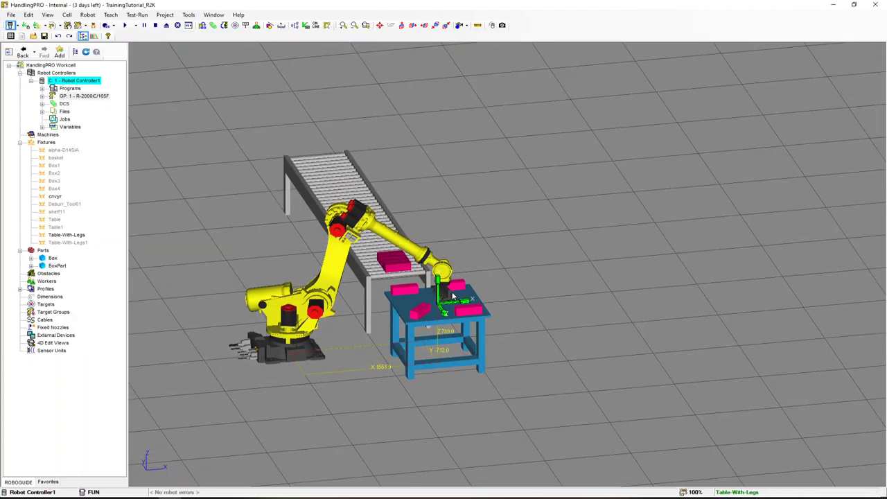
scroll(452, 296, down, 3)
scroll(384, 281, up, 2)
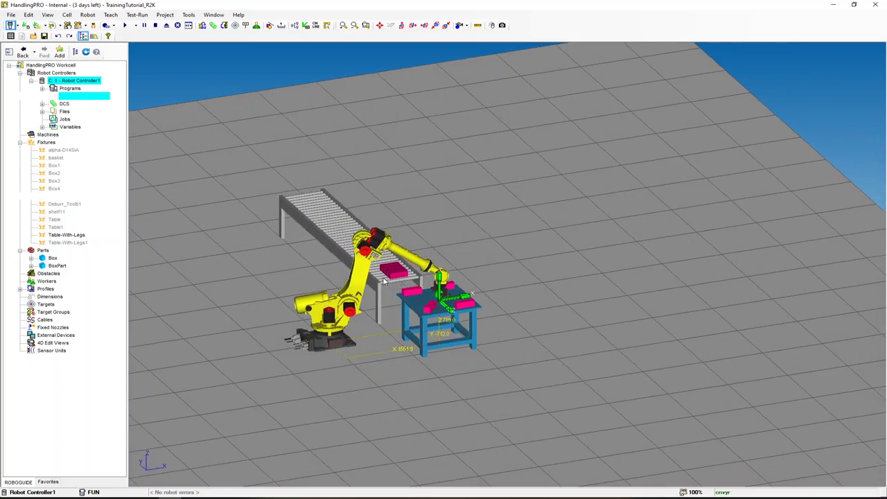
click(441, 284)
drag(442, 305, 441, 236)
scroll(319, 177, up, 3)
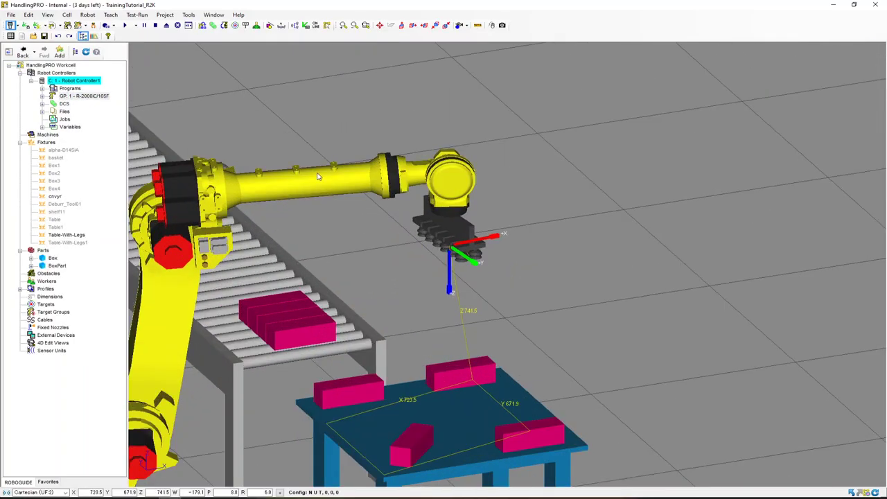
Expand the R-2000iC/165F robot's tooling and switch the active tool through UT: 2 (Pointer) and UT: 1 (Pointer) to UT: 4 (Vacuum)
click(42, 96)
click(54, 104)
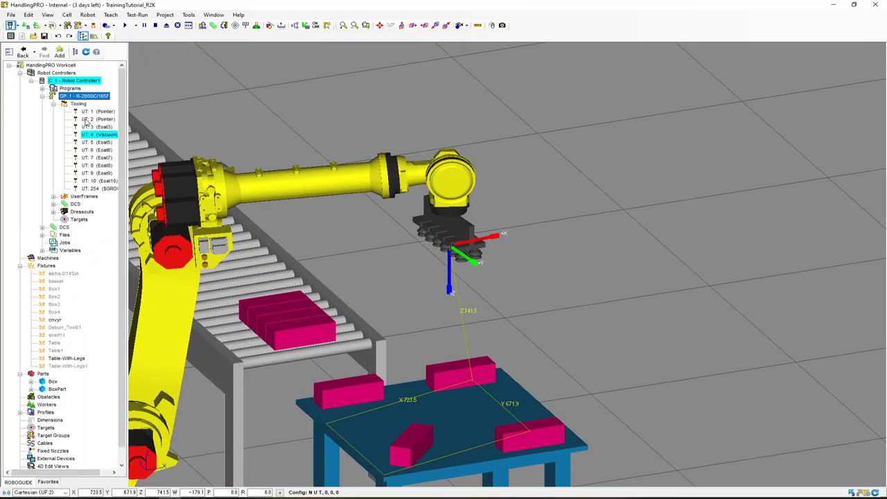
click(86, 122)
scroll(402, 213, up, 3)
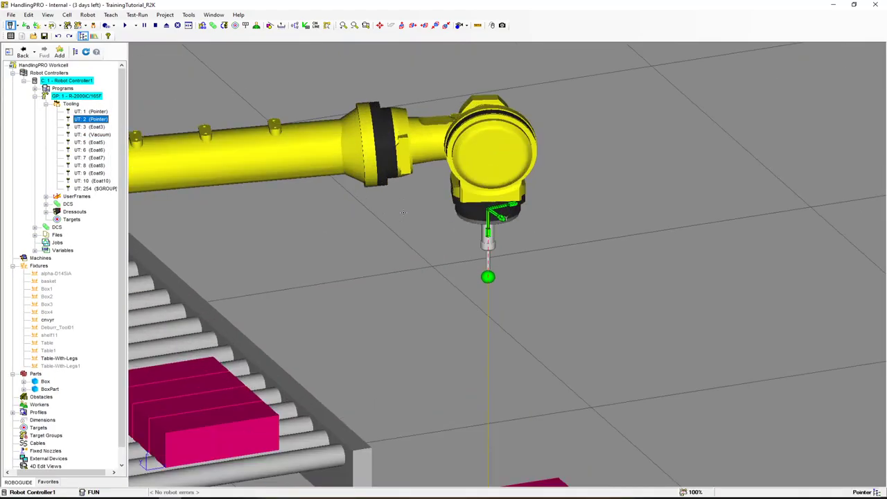
click(447, 224)
right_drag(447, 224, 444, 173)
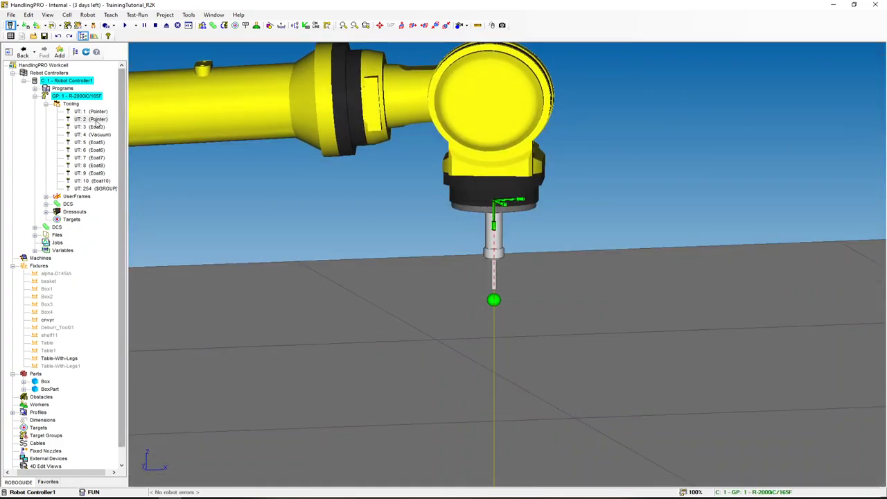
click(93, 111)
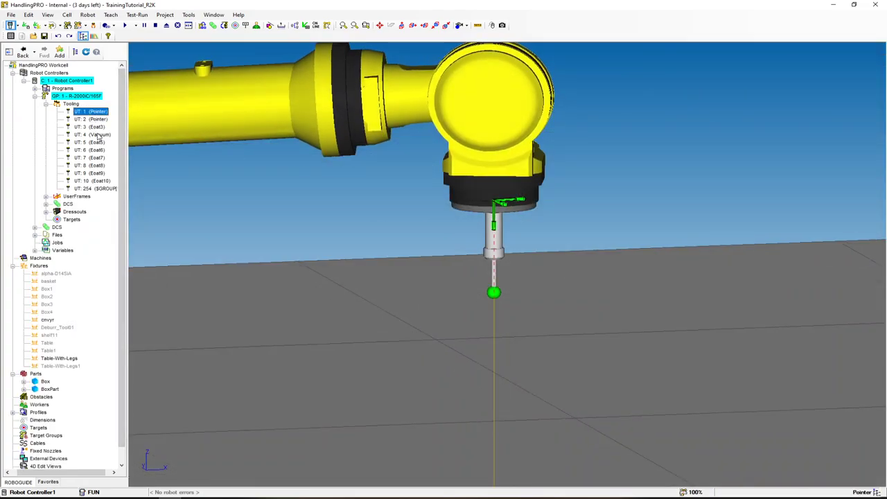
click(97, 135)
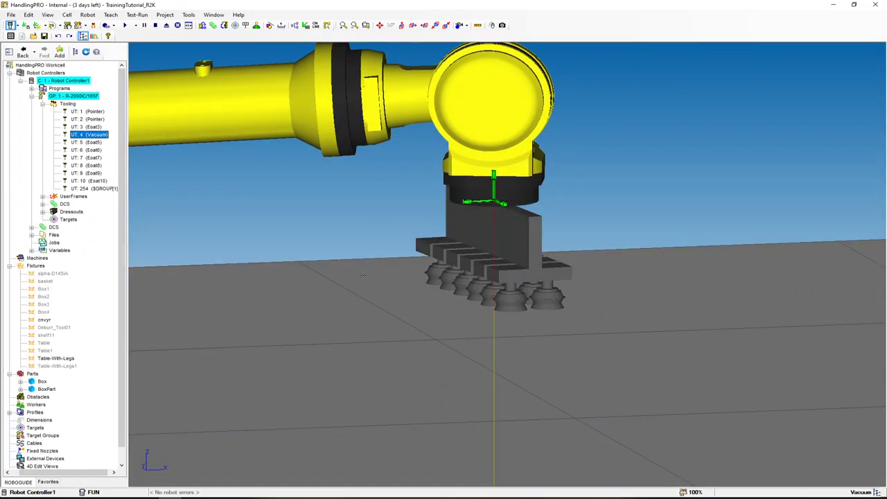
scroll(362, 274, down, 3)
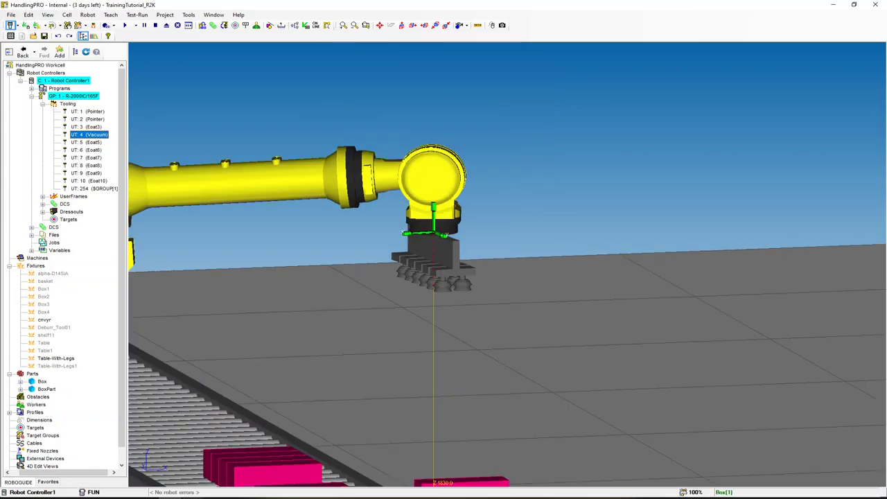
Display the virtual teach pendant, place it beside the robot and open the program FUN
key(alt+t)
drag(260, 104, 661, 91)
click(642, 323)
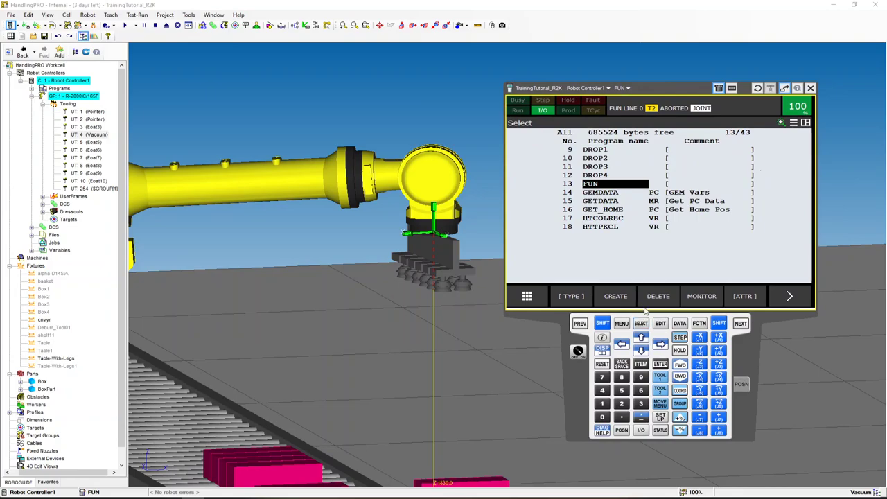
click(660, 364)
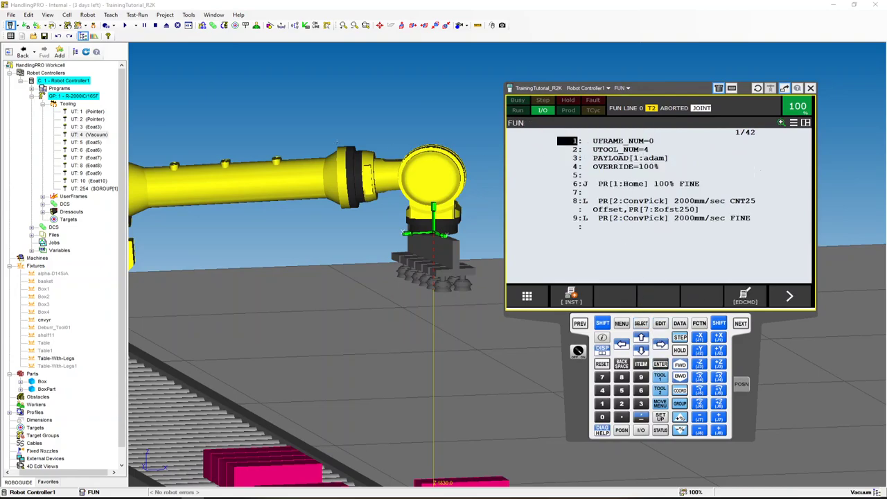
Select UT: 4 (Vacuum) and set UTOOL_NUM to 2 in line 2 of the program FUN
click(77, 134)
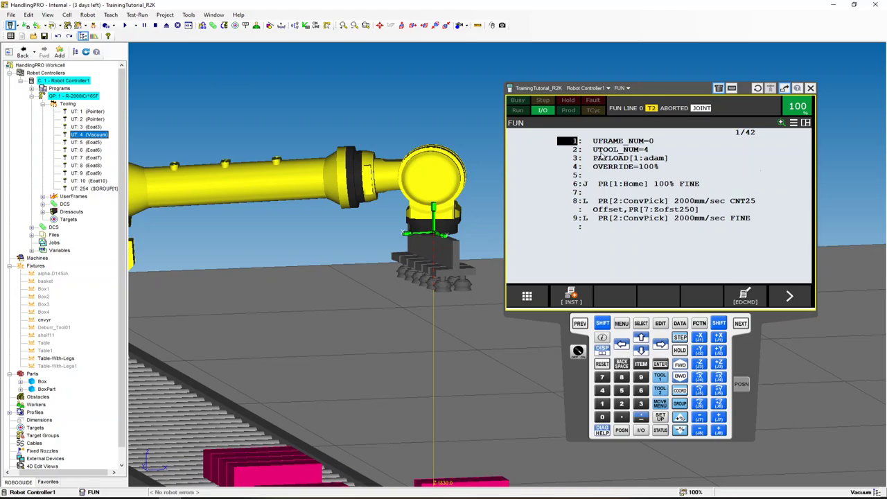
click(646, 149)
text(2)
key(Return)
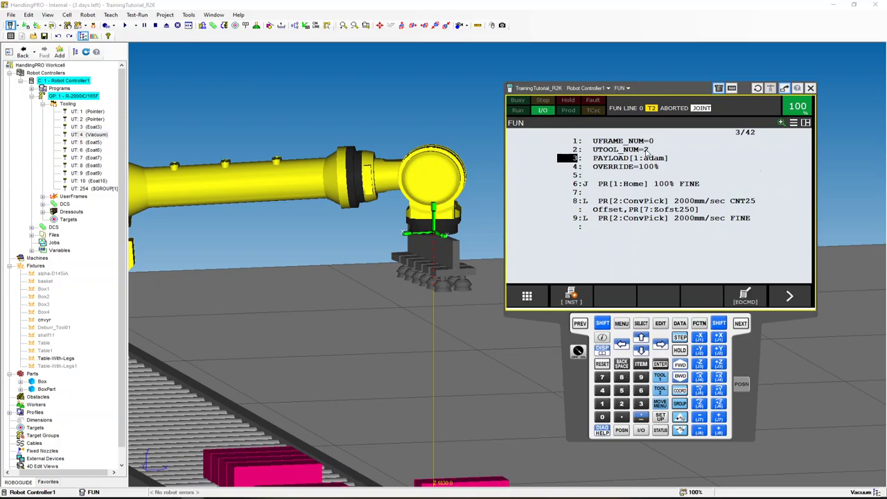
Make UT: 2 (Pointer) the robot's active tool and select line 2 of the program FUN
click(78, 120)
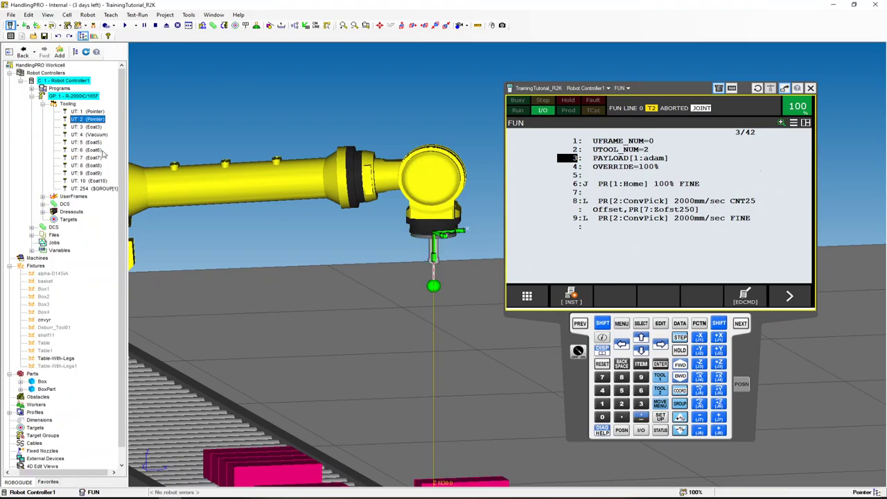
scroll(434, 251, up, 1)
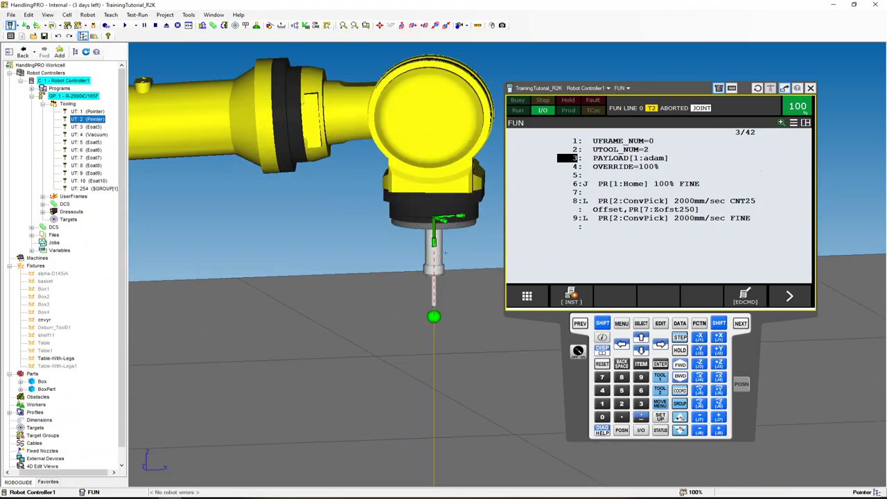
scroll(436, 253, down, 5)
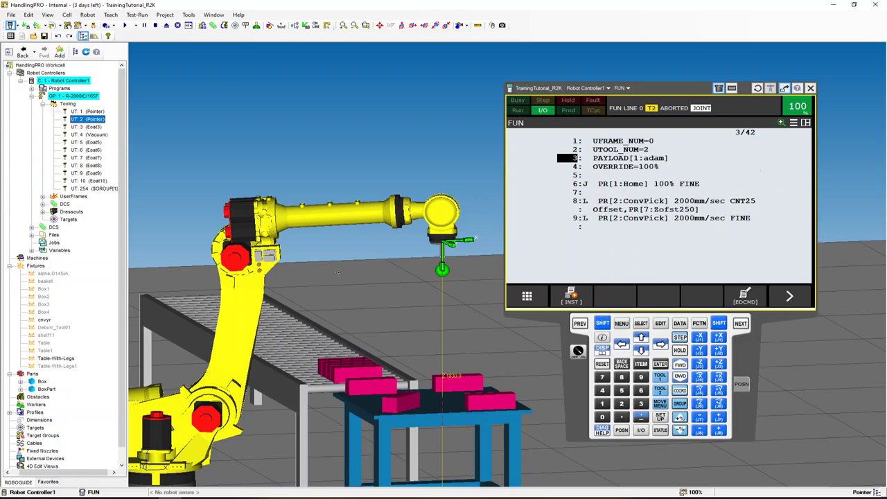
click(575, 150)
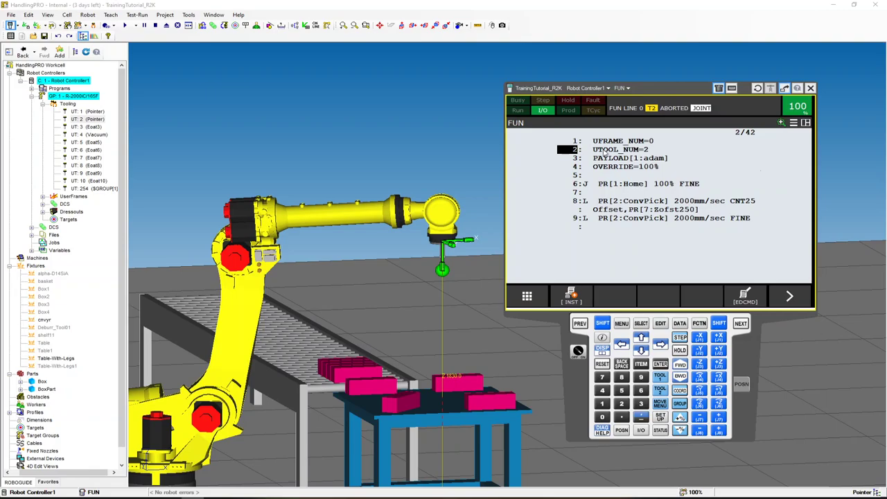